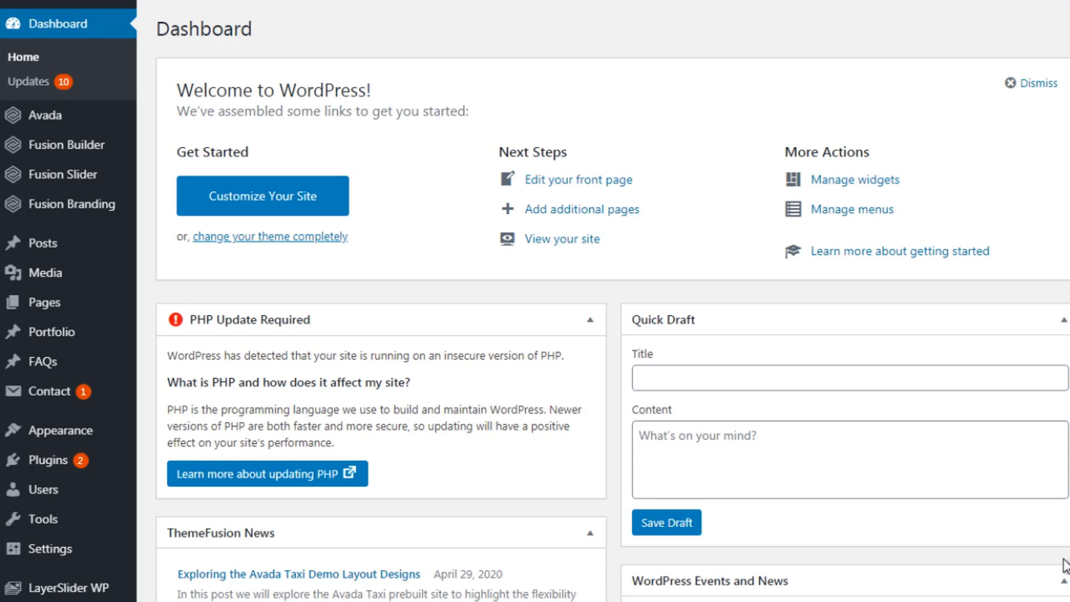
{"action": "left_click_drag", "start_coordinate": [261, 237], "coordinate": [152, 102]}
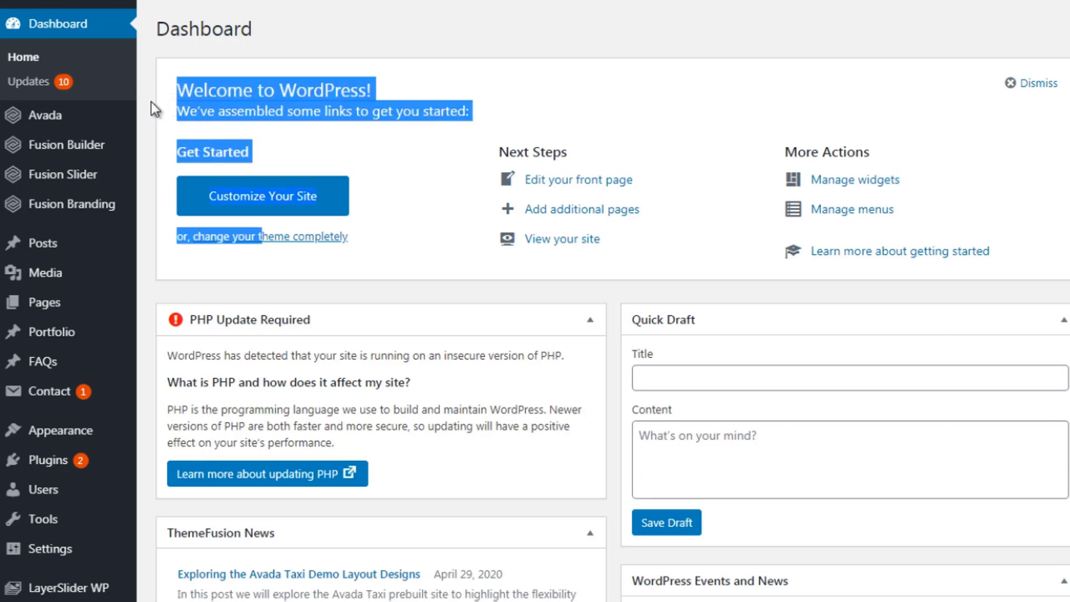
{"action": "left_click", "coordinate": [151, 103]}
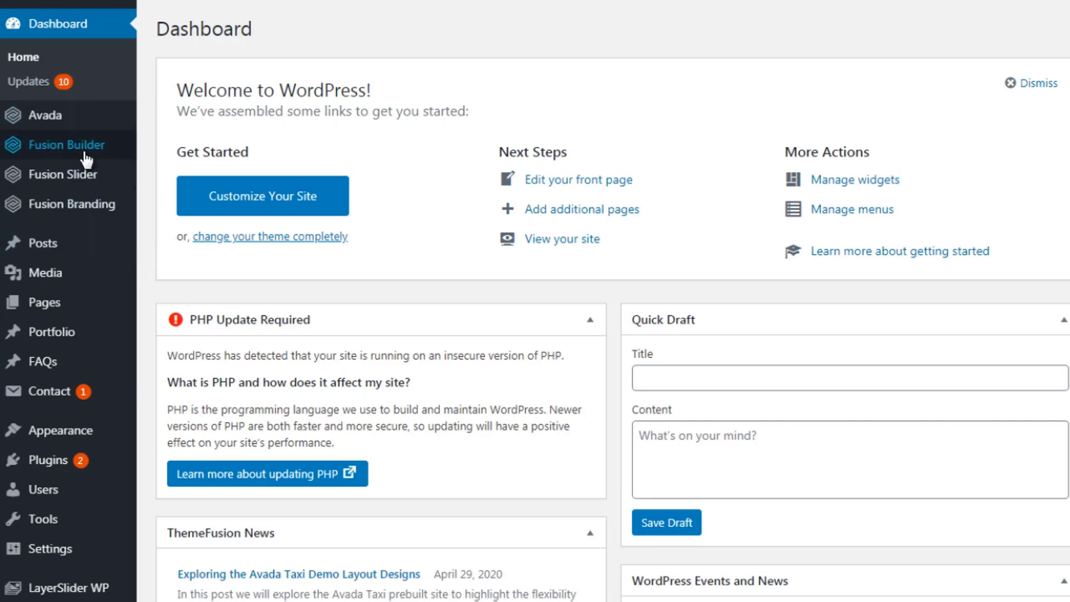
Step: Review the plugins and themes that have new versions available on the WordPress Updates page
{"action": "mouse_move", "coordinate": [84, 157]}
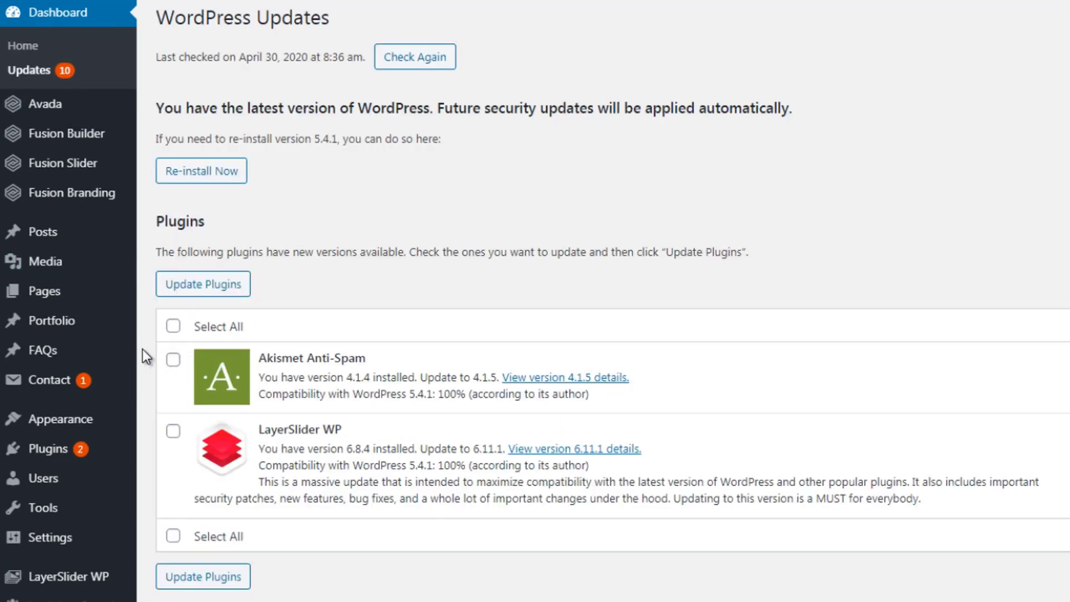
{"action": "scroll", "coordinate": [145, 355], "scroll_direction": "down", "scroll_amount": 3}
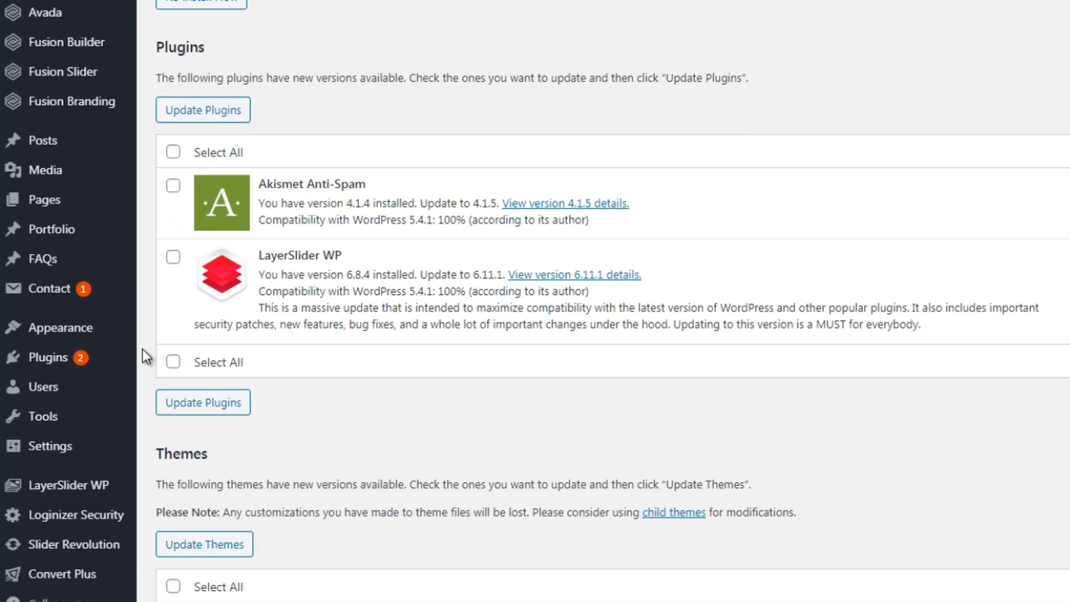
{"action": "scroll", "coordinate": [142, 349], "scroll_direction": "down", "scroll_amount": 10}
{"action": "scroll", "coordinate": [142, 349], "scroll_direction": "up", "scroll_amount": 1}
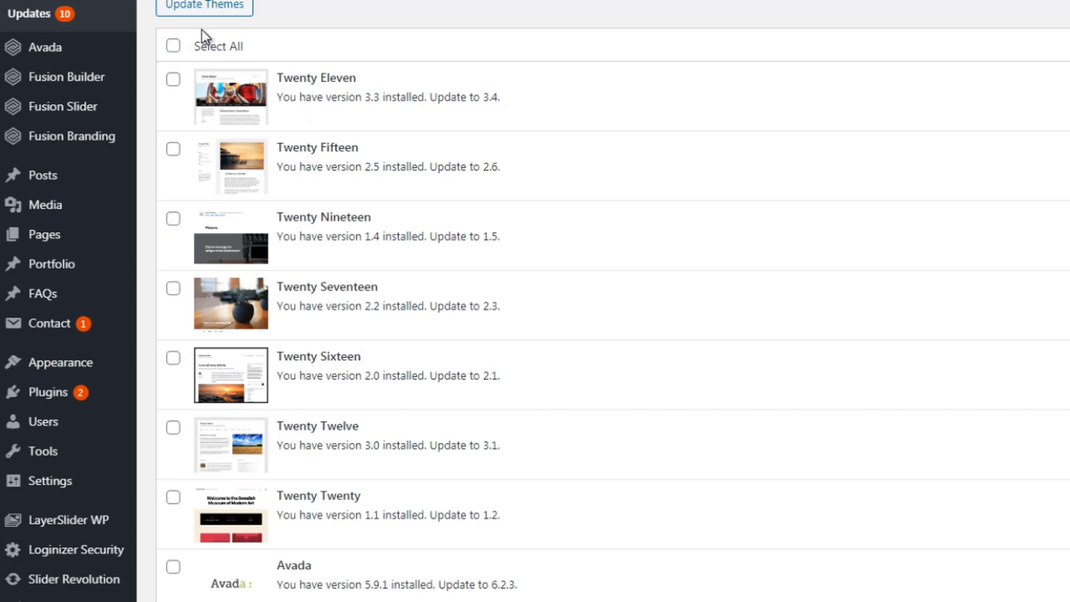
Step: Start the update of the active Avada theme, and update the Akismet Anti-Spam plugin from the installed plugins list
{"action": "mouse_move", "coordinate": [62, 369]}
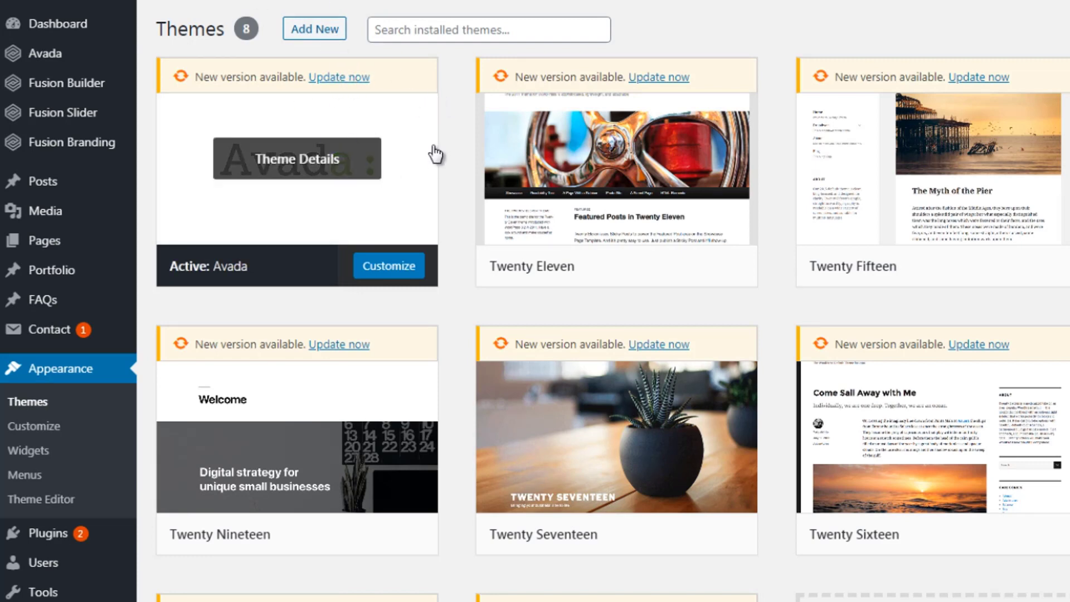
{"action": "left_click", "coordinate": [358, 78]}
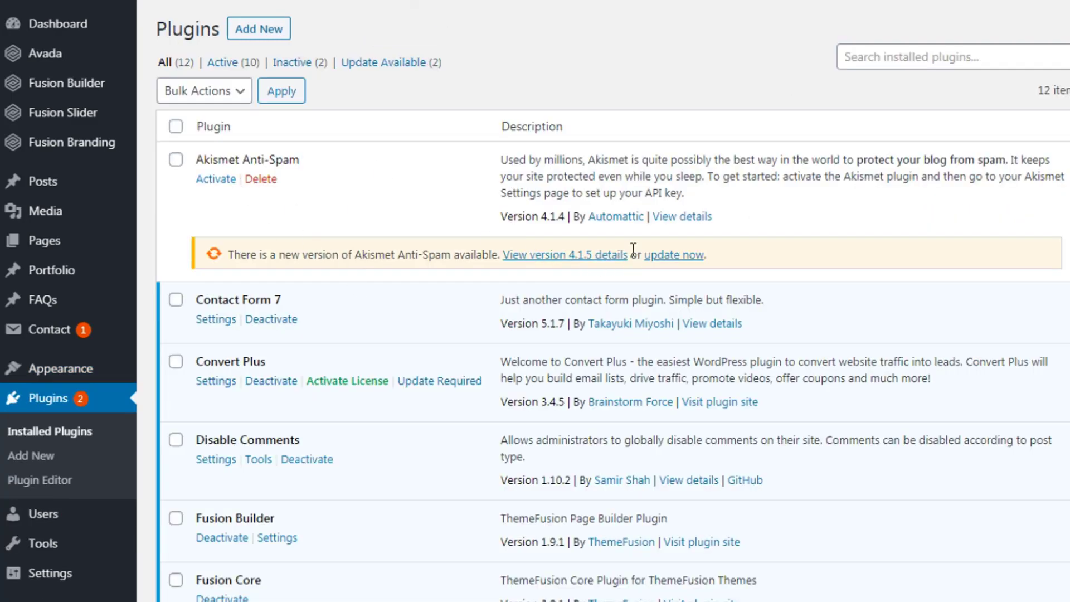
{"action": "left_click", "coordinate": [663, 255]}
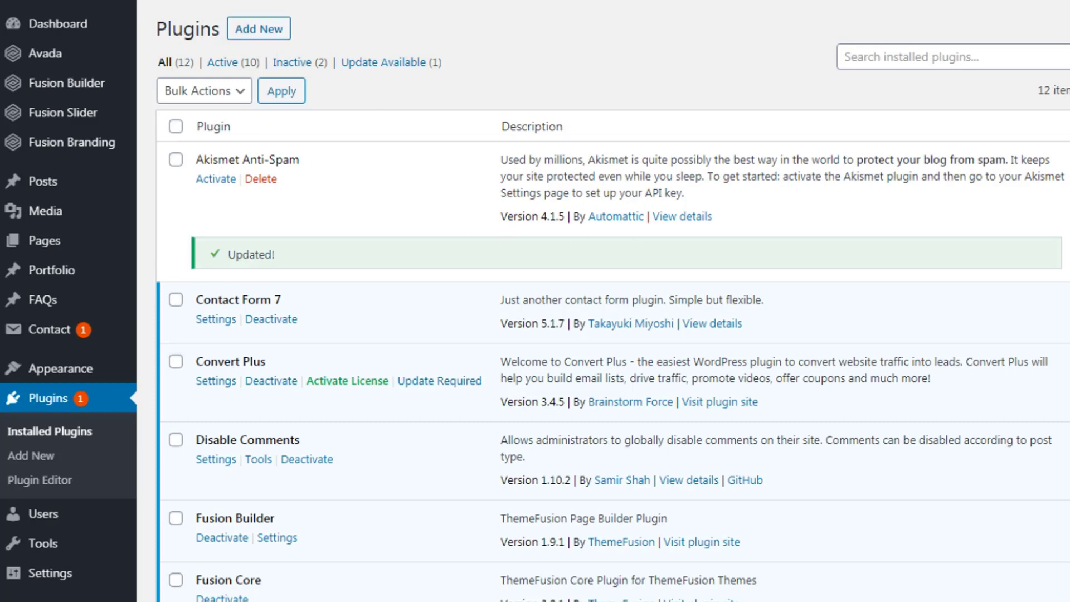
Step: Check the remaining installed plugins for update notices and open the media library
{"action": "scroll", "coordinate": [613, 301], "scroll_direction": "down", "scroll_amount": 8}
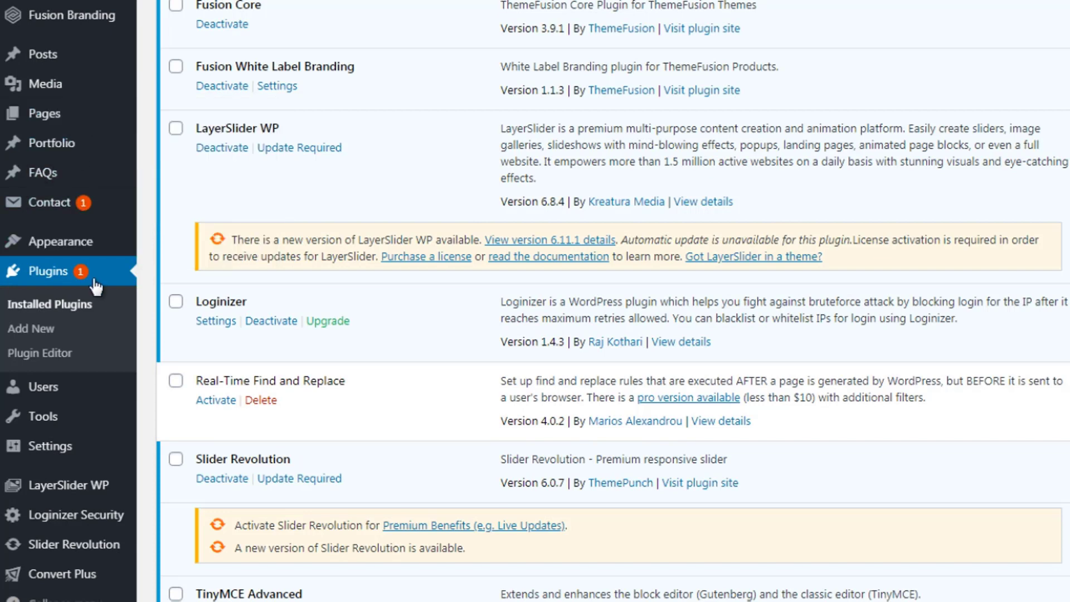
{"action": "mouse_move", "coordinate": [100, 245]}
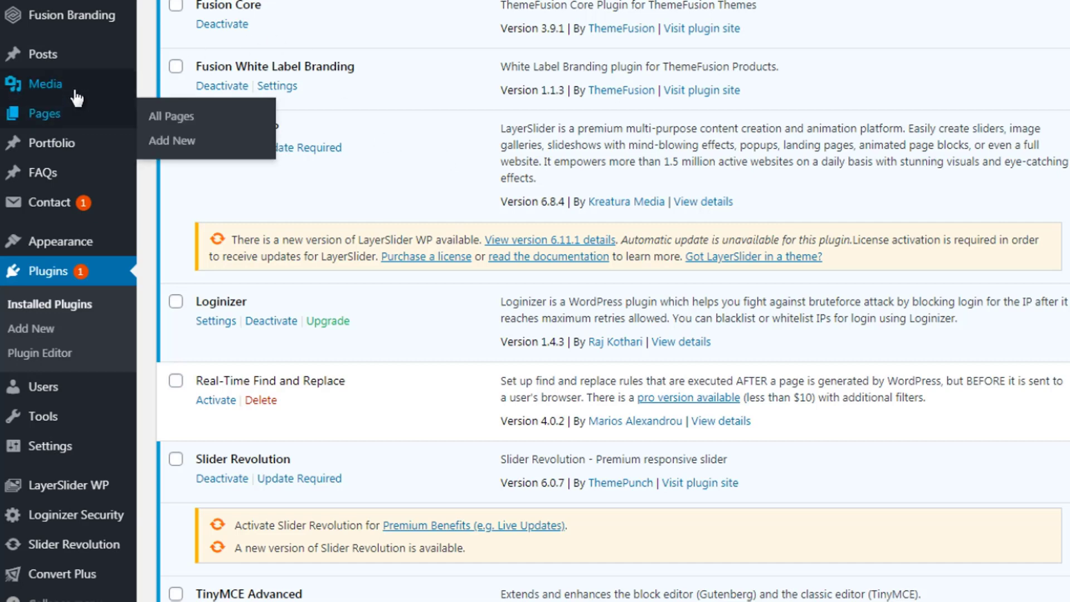
{"action": "mouse_move", "coordinate": [75, 89]}
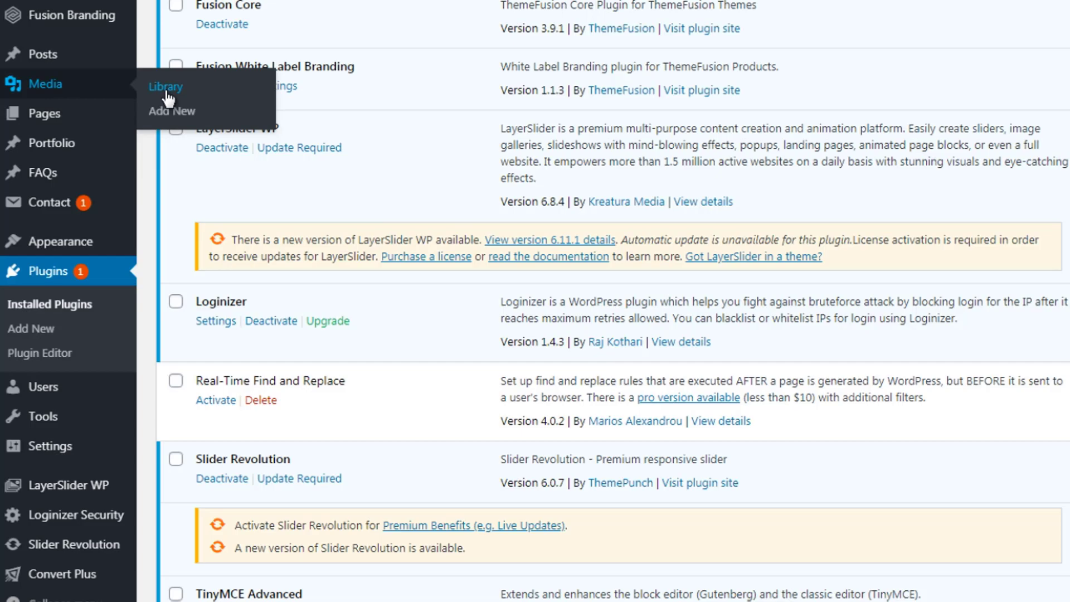
{"action": "left_click", "coordinate": [167, 94]}
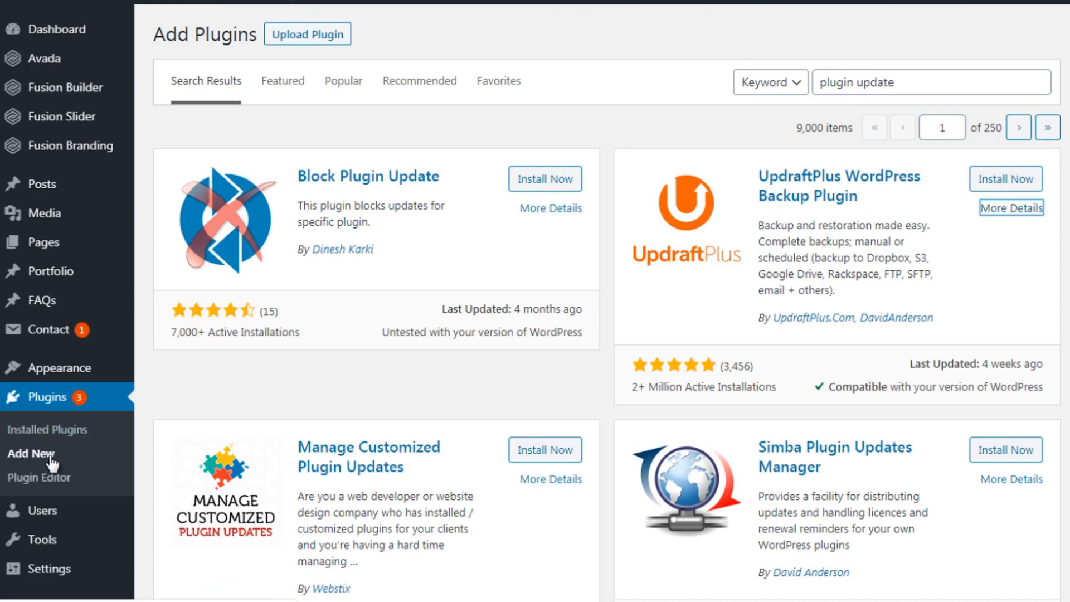
Step: Clear the plugin directory search and search it again for "plugin update"
{"action": "left_click", "coordinate": [823, 82]}
{"action": "triple_click", "coordinate": [926, 84]}
{"action": "key", "text": "ctrl+c"}
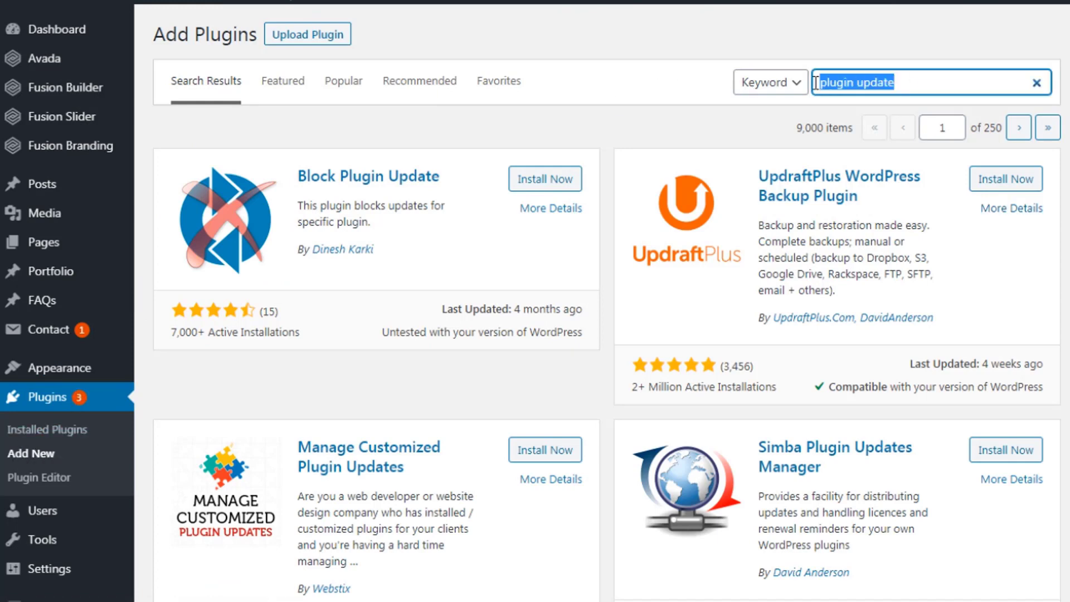
{"action": "key", "text": "BackSpace"}
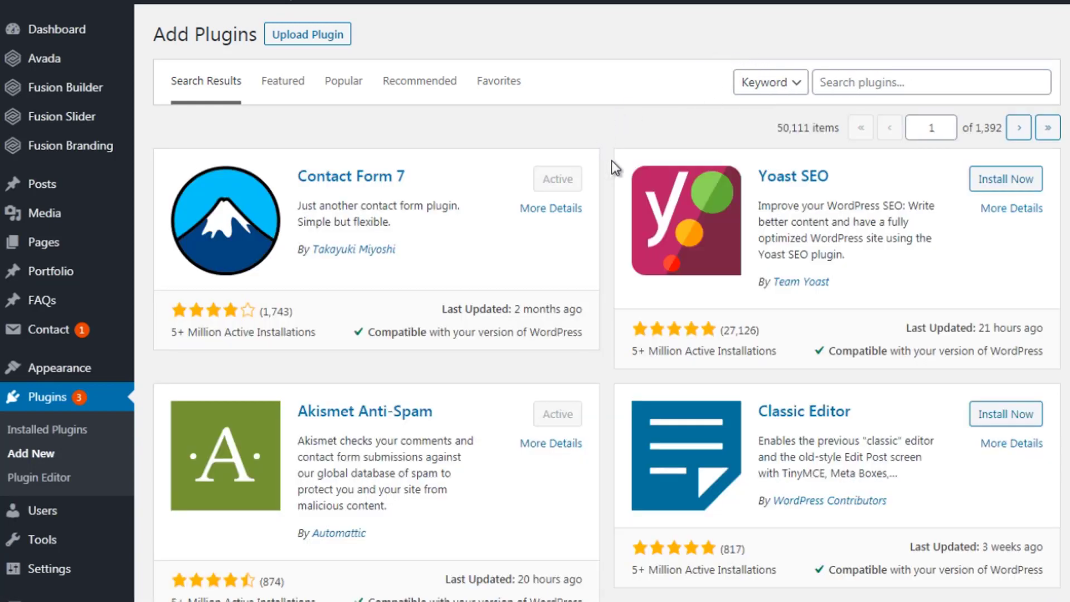
{"action": "left_click", "coordinate": [869, 81]}
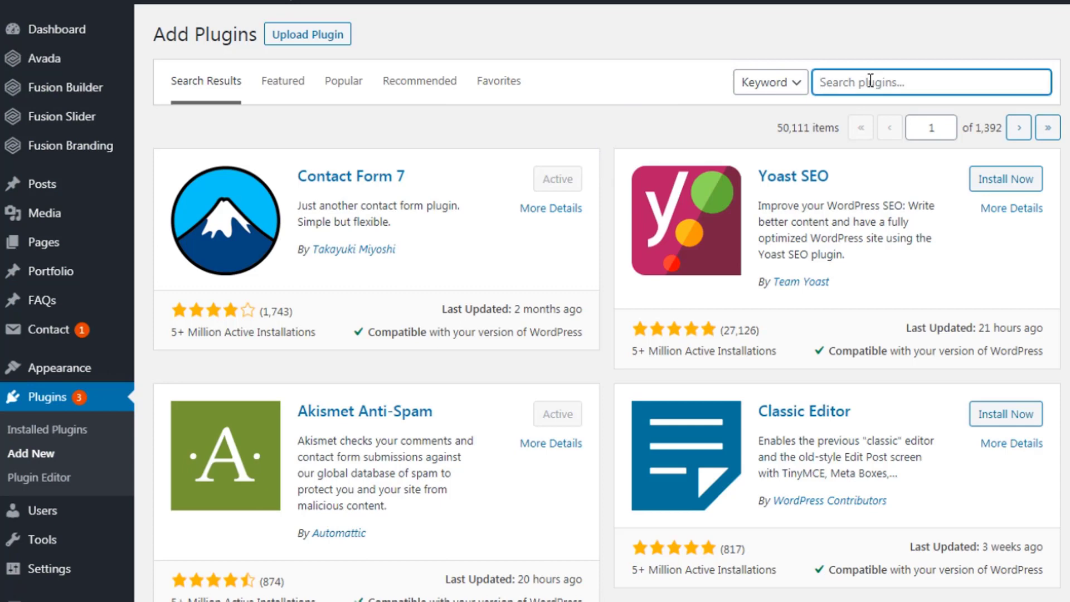
{"action": "key", "text": "ctrl+v"}
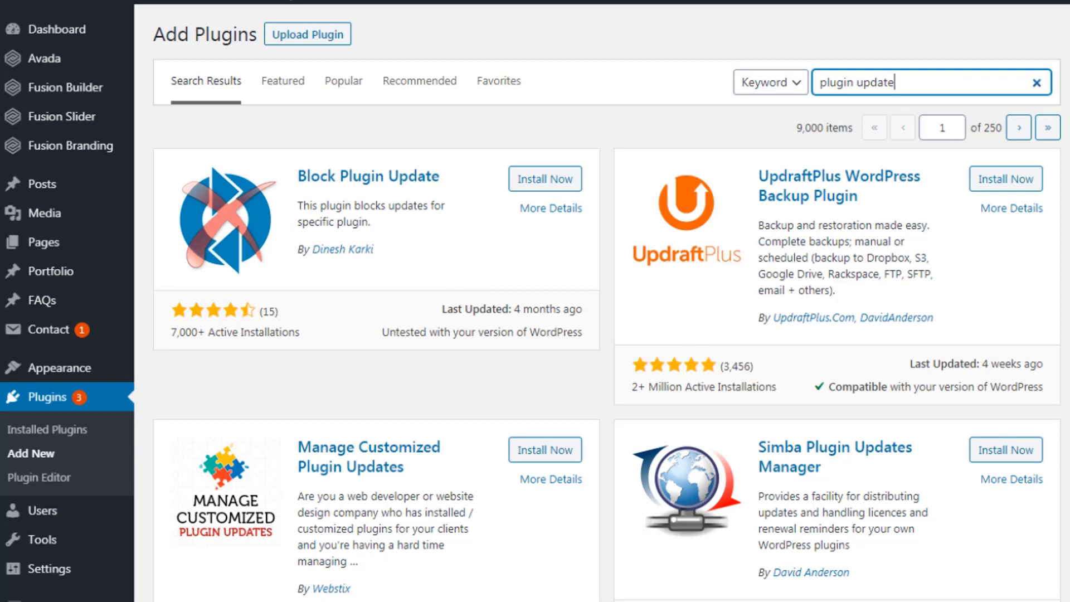
Step: Browse the plugin search results, comparing ratings, active installations, last update dates and compatibility
{"action": "scroll", "coordinate": [796, 334], "scroll_direction": "down", "scroll_amount": 3}
{"action": "scroll", "coordinate": [603, 306], "scroll_direction": "down", "scroll_amount": 2}
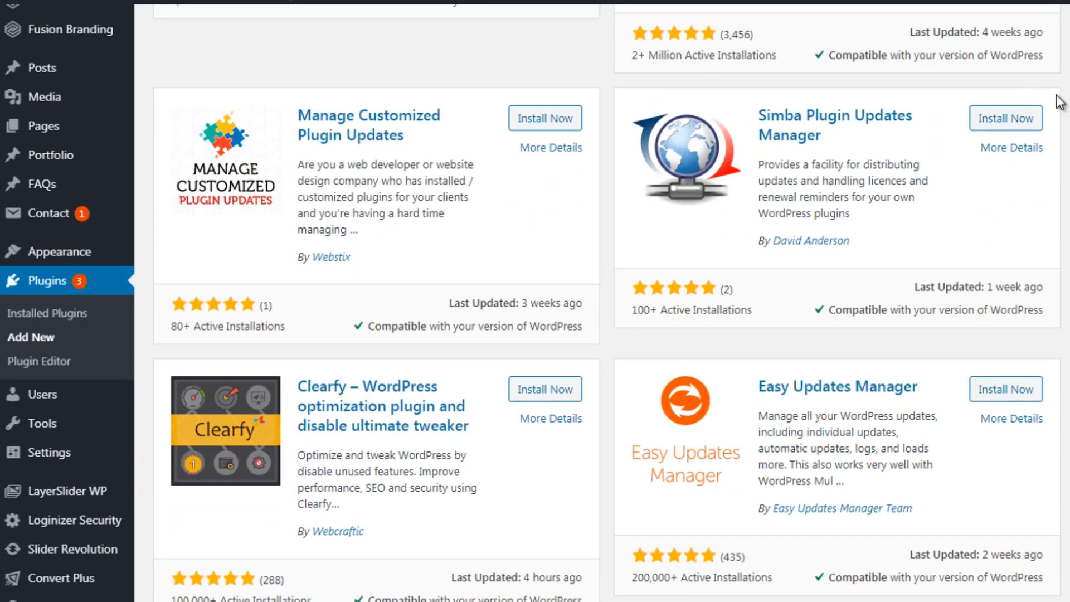
{"action": "scroll", "coordinate": [1051, 100], "scroll_direction": "up", "scroll_amount": 5}
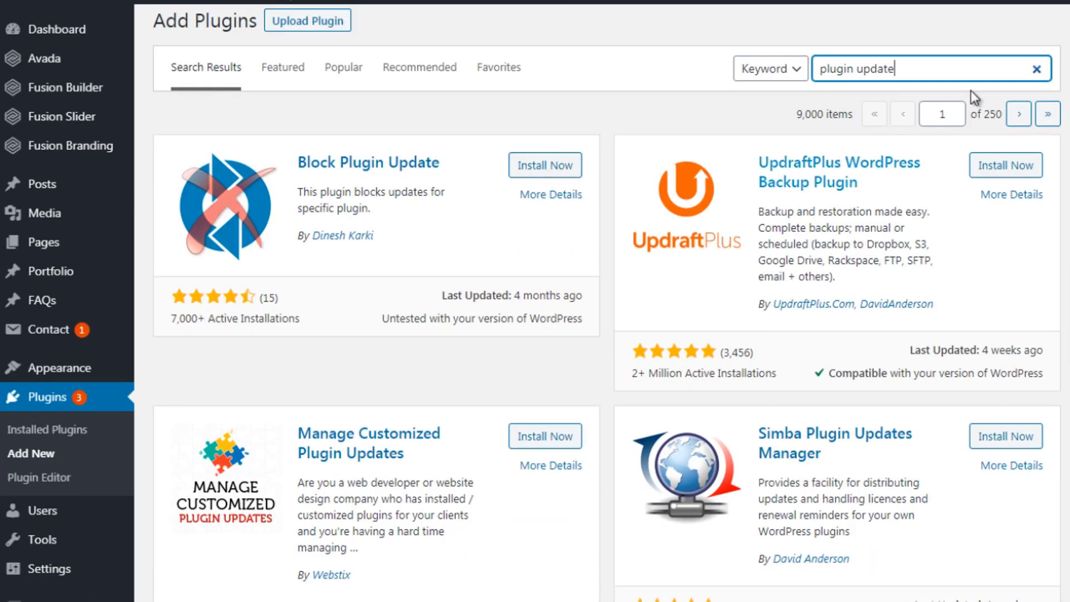
{"action": "scroll", "coordinate": [607, 302], "scroll_direction": "down", "scroll_amount": 10}
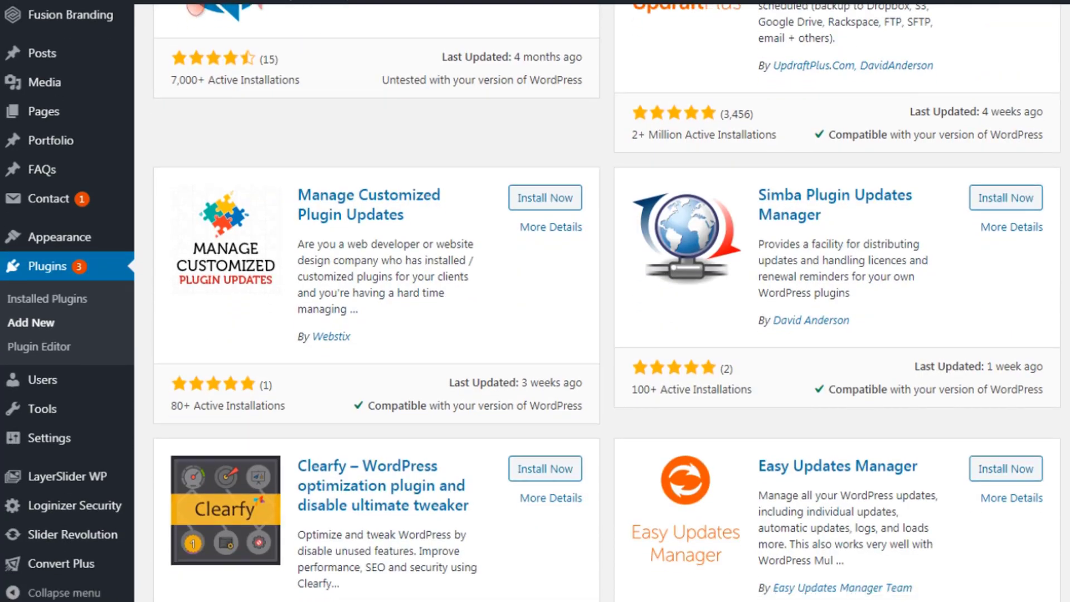
{"action": "scroll", "coordinate": [607, 302], "scroll_direction": "up", "scroll_amount": 4}
{"action": "scroll", "coordinate": [607, 303], "scroll_direction": "down", "scroll_amount": 1}
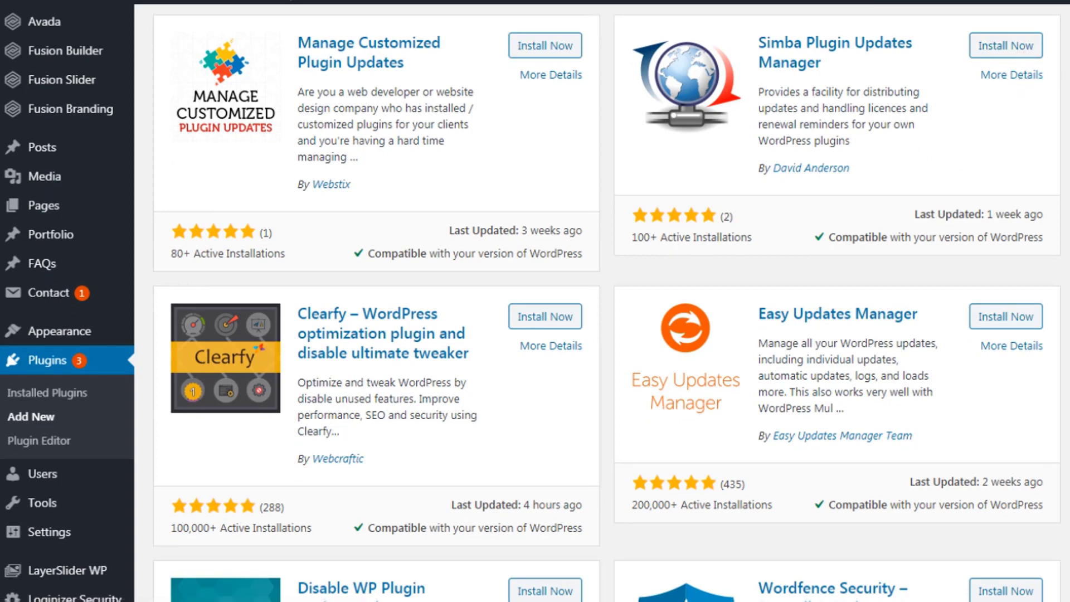
{"action": "scroll", "coordinate": [709, 284], "scroll_direction": "down", "scroll_amount": 10}
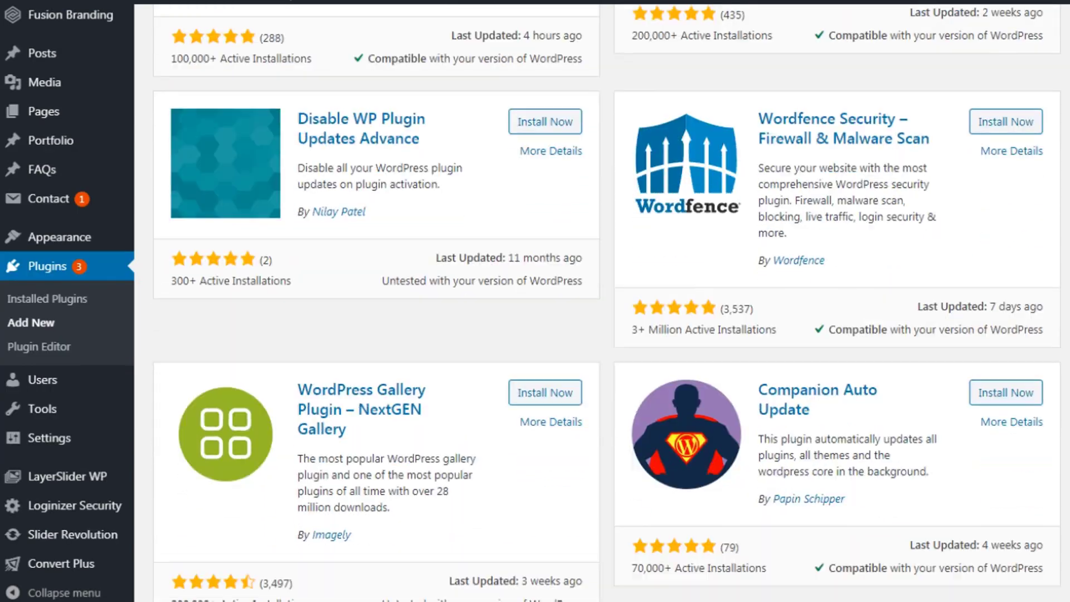
{"action": "scroll", "coordinate": [708, 284], "scroll_direction": "up", "scroll_amount": 1}
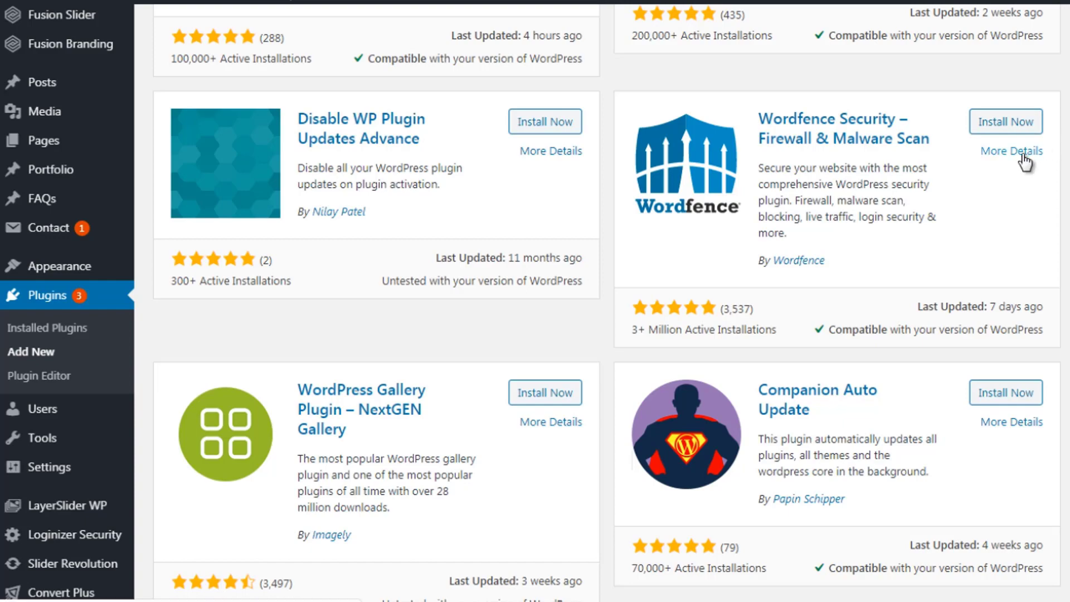
Step: Open the details of the Block Plugin Update plugin and highlight its last updated date
{"action": "scroll", "coordinate": [606, 301], "scroll_direction": "up", "scroll_amount": 10}
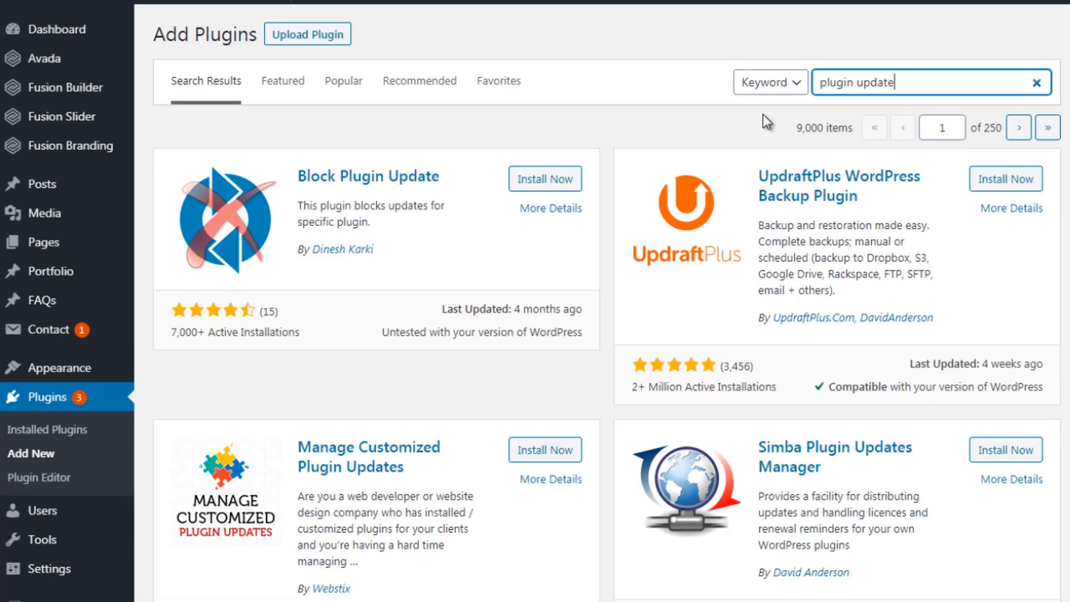
{"action": "left_click", "coordinate": [566, 209]}
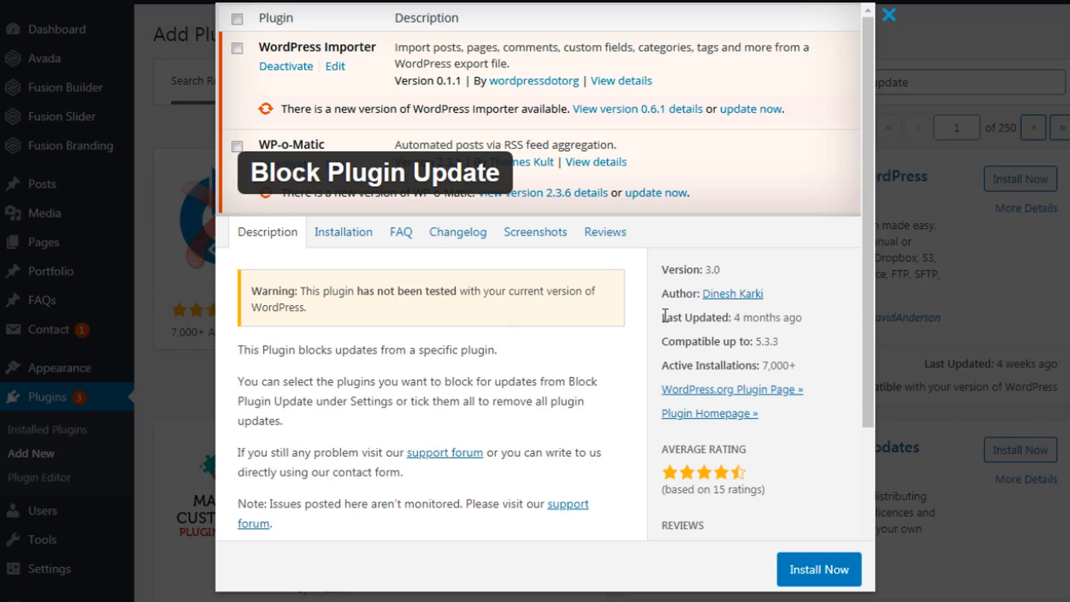
{"action": "left_click_drag", "start_coordinate": [661, 317], "coordinate": [834, 324]}
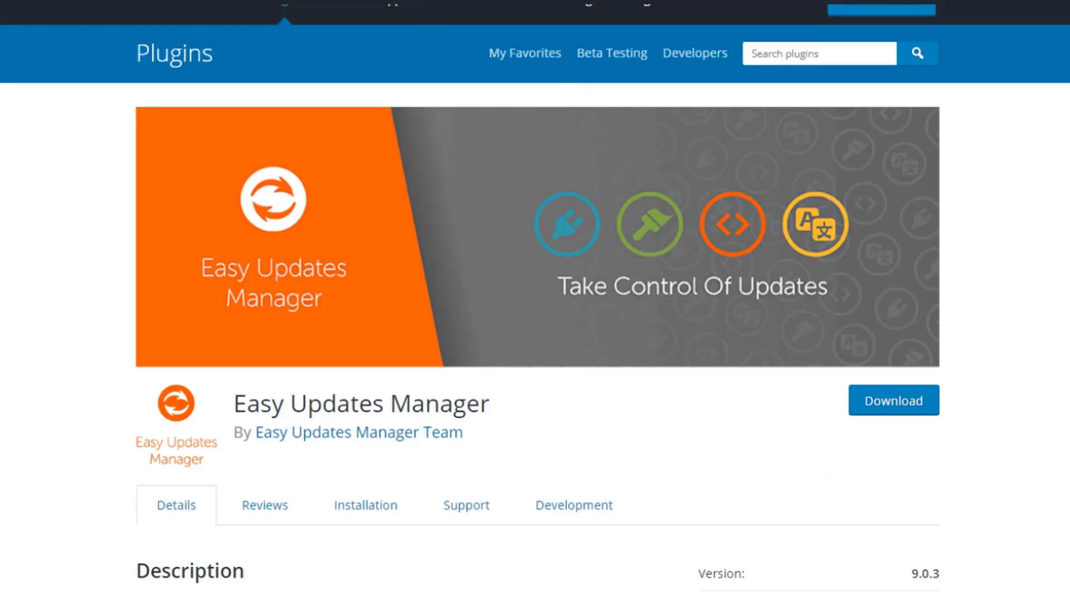
Step: Examine the description, version, last updated date and active installations on the Easy Updates Manager plugin page
{"action": "scroll", "coordinate": [535, 301], "scroll_direction": "down", "scroll_amount": 3}
{"action": "scroll", "coordinate": [535, 301], "scroll_direction": "down", "scroll_amount": 5}
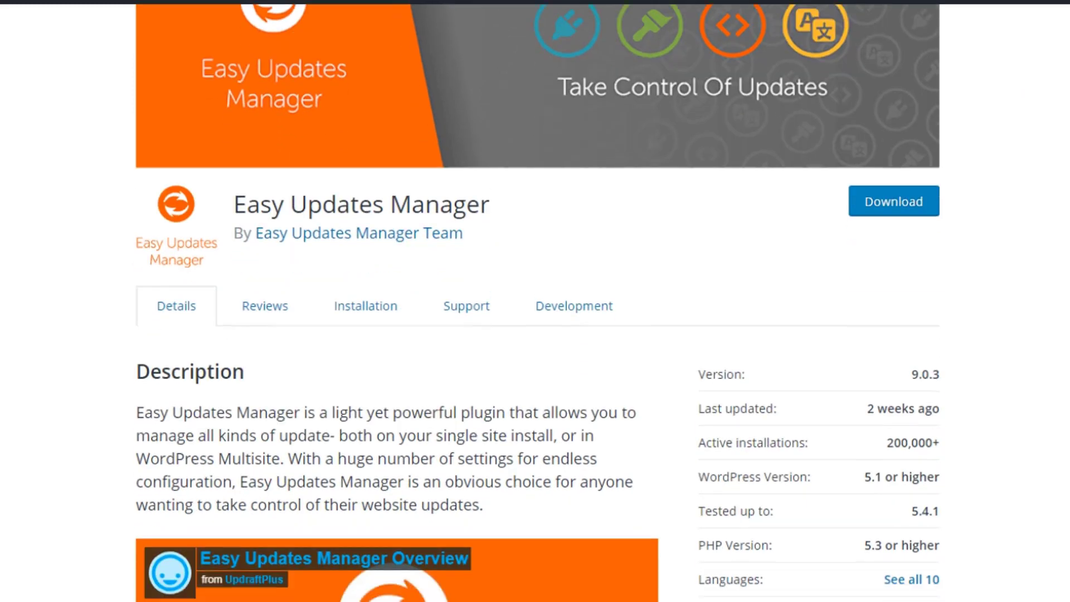
{"action": "scroll", "coordinate": [764, 185], "scroll_direction": "down", "scroll_amount": 2}
{"action": "scroll", "coordinate": [765, 185], "scroll_direction": "up", "scroll_amount": 1}
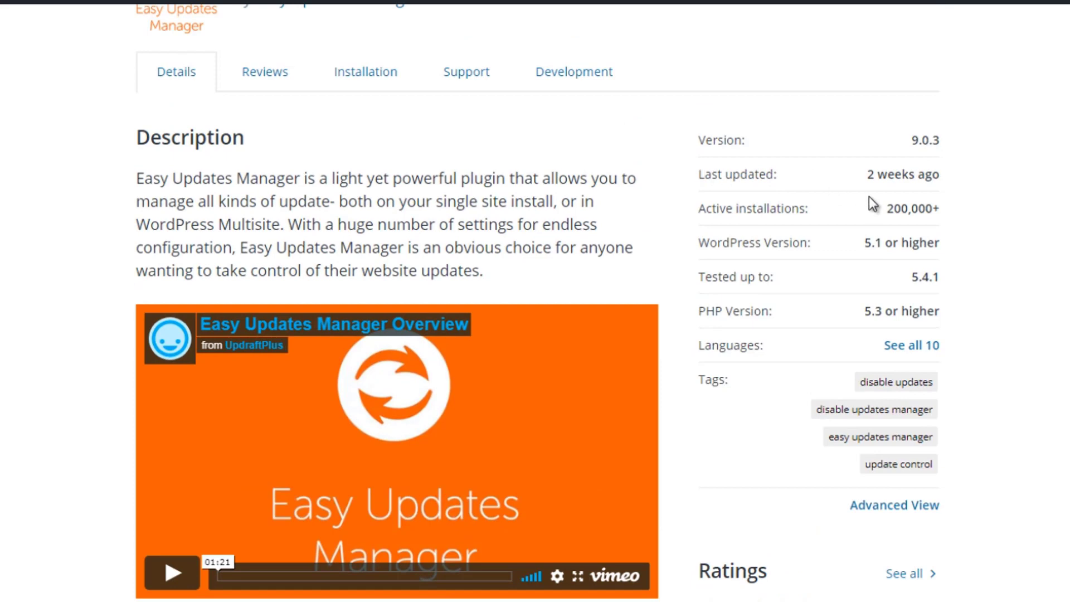
{"action": "left_click_drag", "start_coordinate": [877, 173], "coordinate": [941, 189]}
{"action": "left_click", "coordinate": [877, 172]}
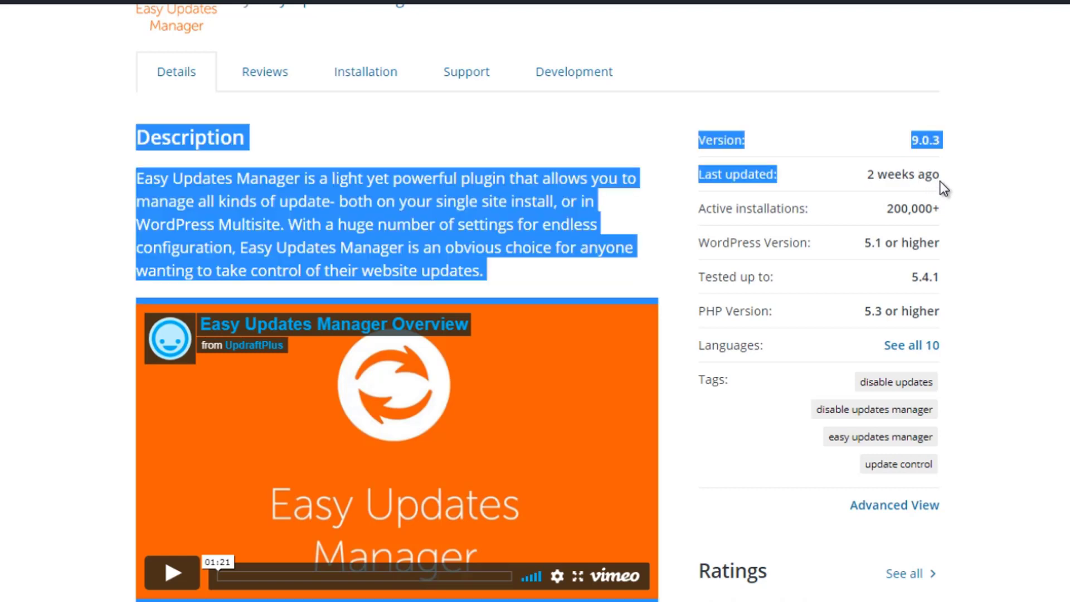
{"action": "left_click", "coordinate": [941, 175]}
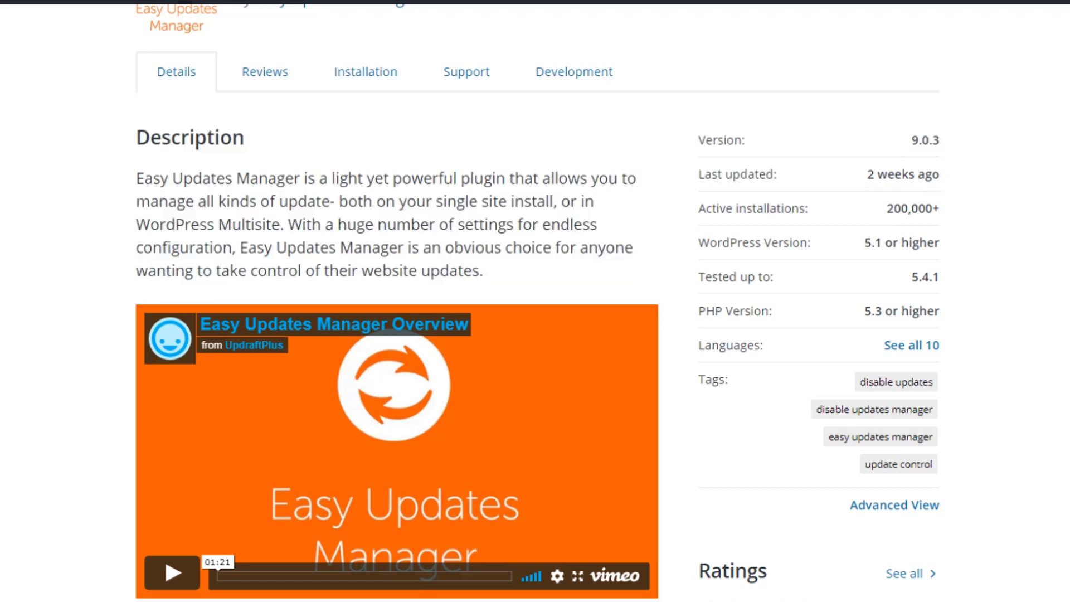
{"action": "scroll", "coordinate": [535, 301], "scroll_direction": "up", "scroll_amount": 1}
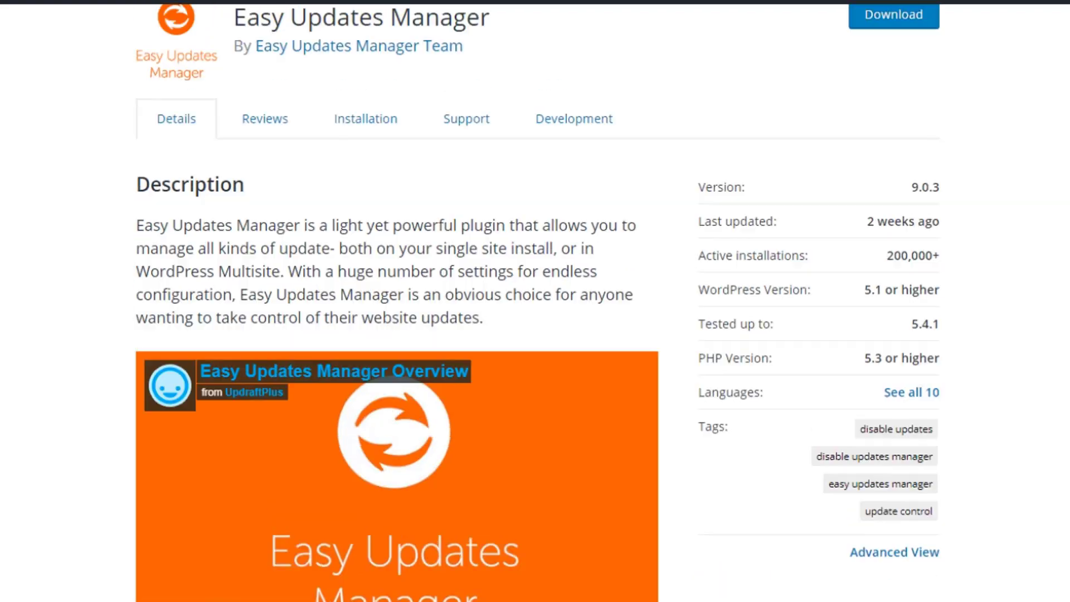
{"action": "scroll", "coordinate": [535, 301], "scroll_direction": "up", "scroll_amount": 1}
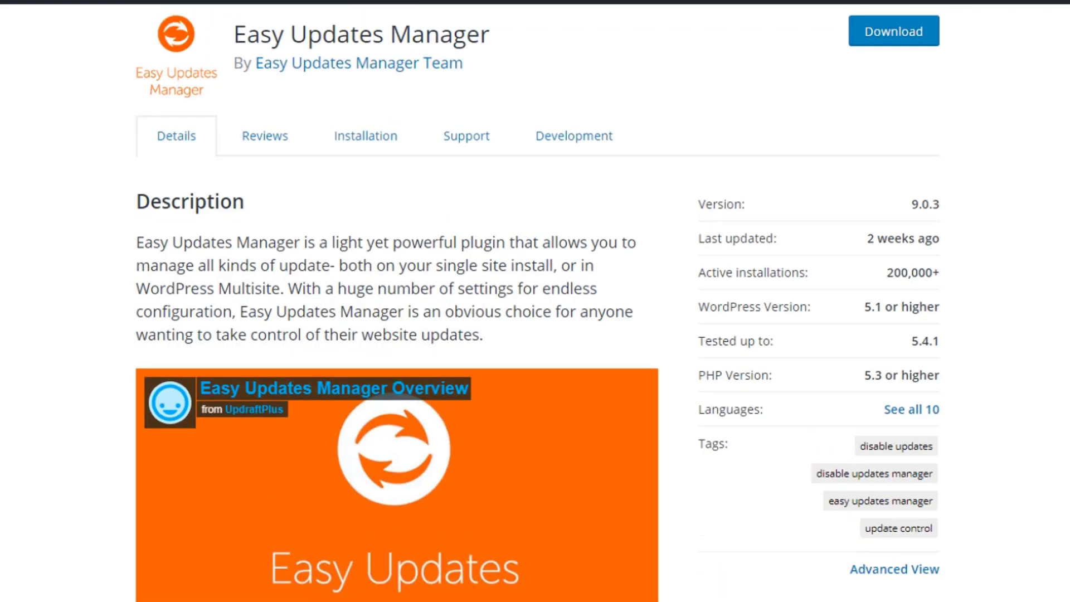
Step: Read through the free features, ratings, support, FAQ and contributors sections of the Easy Updates Manager page
{"action": "scroll", "coordinate": [534, 301], "scroll_direction": "down", "scroll_amount": 10}
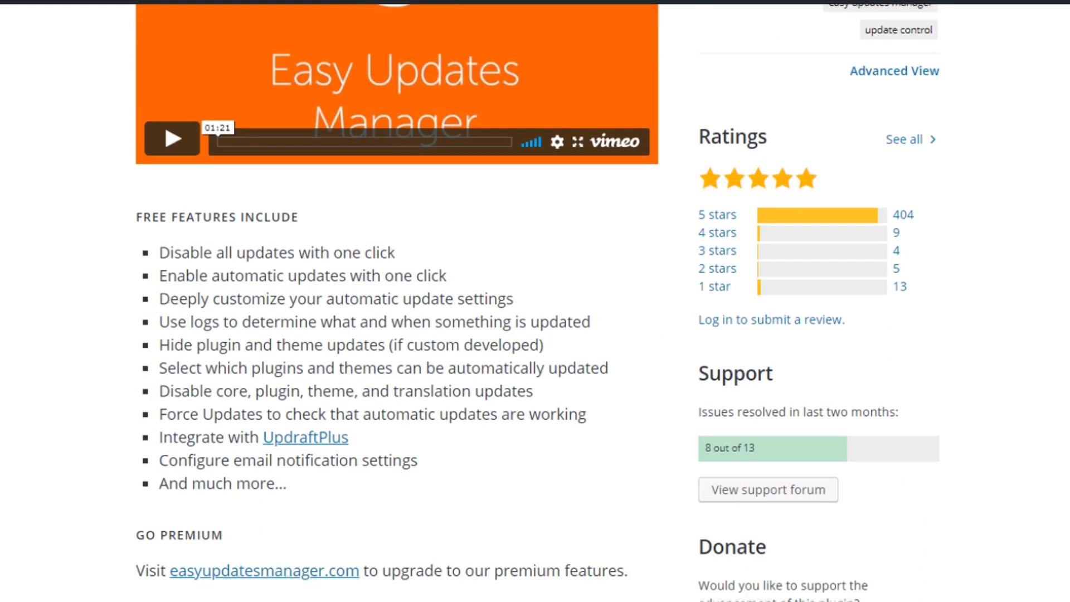
{"action": "scroll", "coordinate": [535, 300], "scroll_direction": "down", "scroll_amount": 3}
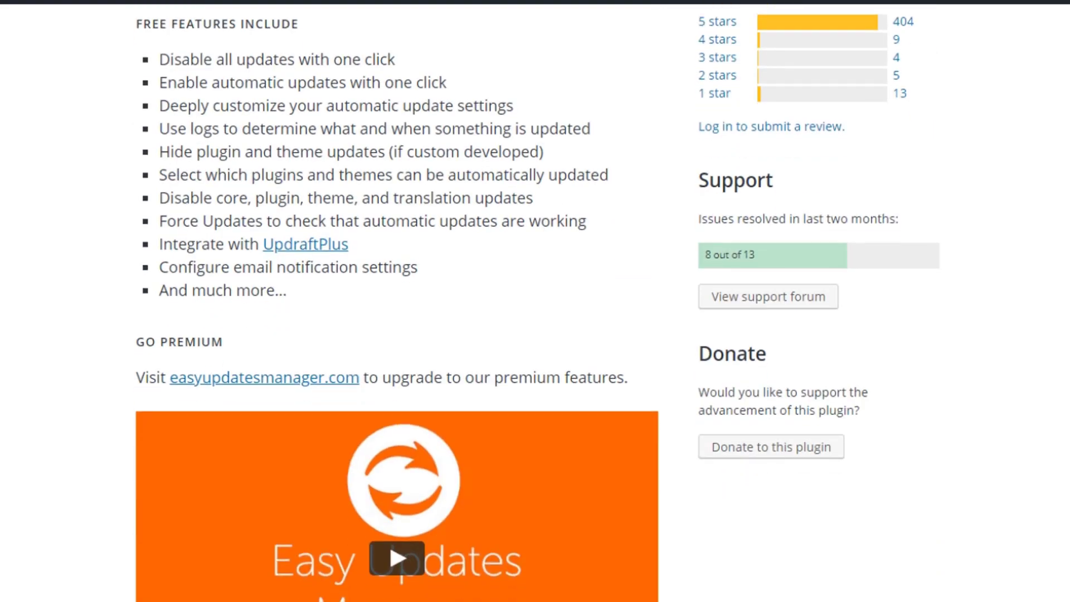
{"action": "scroll", "coordinate": [535, 301], "scroll_direction": "down", "scroll_amount": 10}
{"action": "scroll", "coordinate": [535, 301], "scroll_direction": "up", "scroll_amount": 3}
{"action": "scroll", "coordinate": [534, 301], "scroll_direction": "down", "scroll_amount": 12}
{"action": "scroll", "coordinate": [535, 301], "scroll_direction": "down", "scroll_amount": 15}
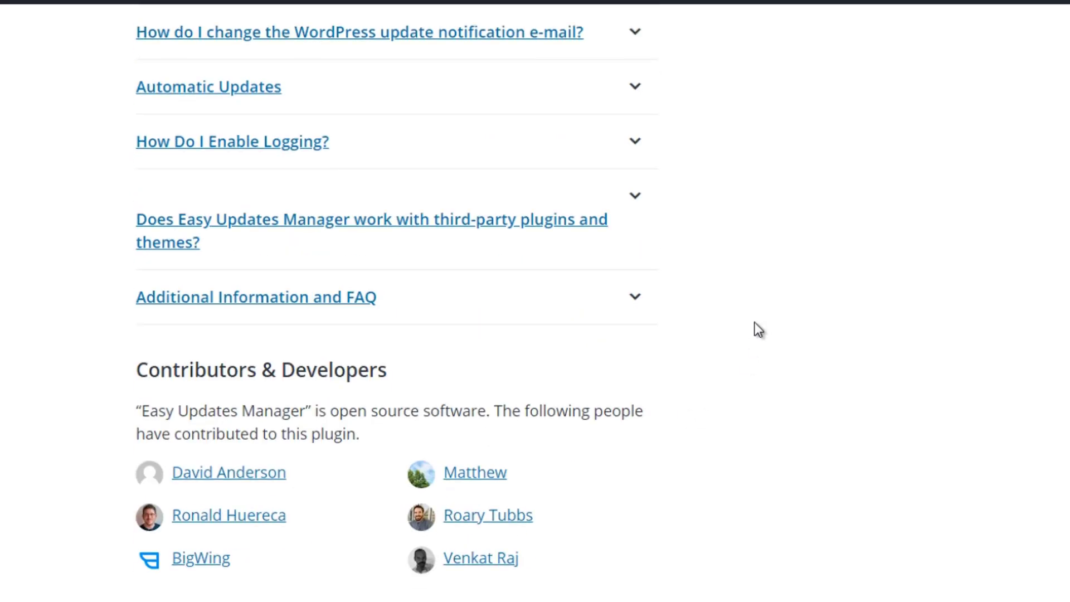
{"action": "scroll", "coordinate": [395, 312], "scroll_direction": "up", "scroll_amount": 14}
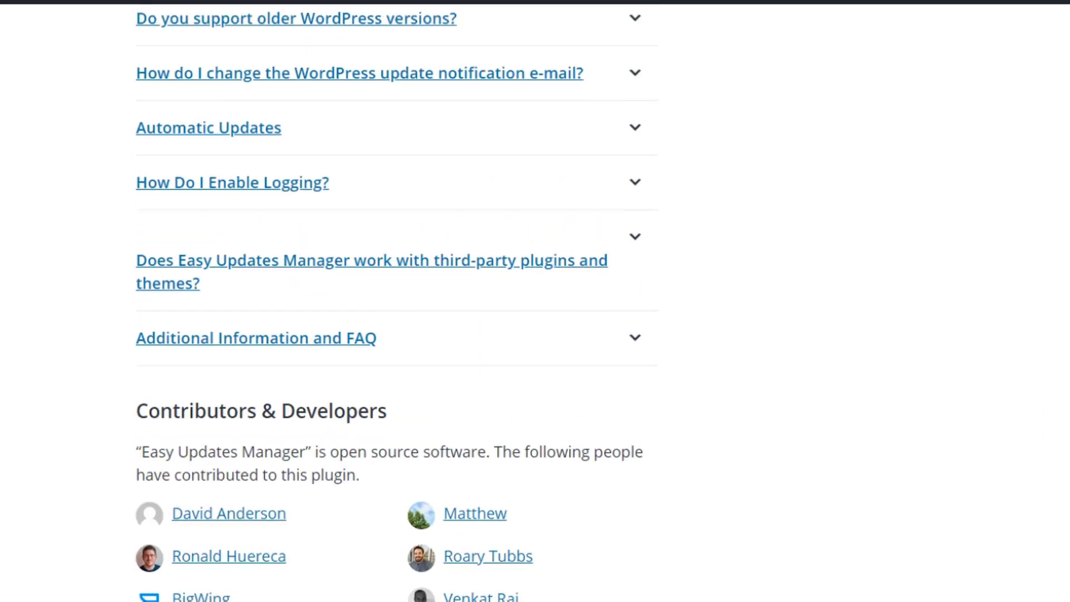
Step: Review the premium features, free features, ratings and version details on the Easy Updates Manager page once more
{"action": "scroll", "coordinate": [395, 300], "scroll_direction": "up", "scroll_amount": 20}
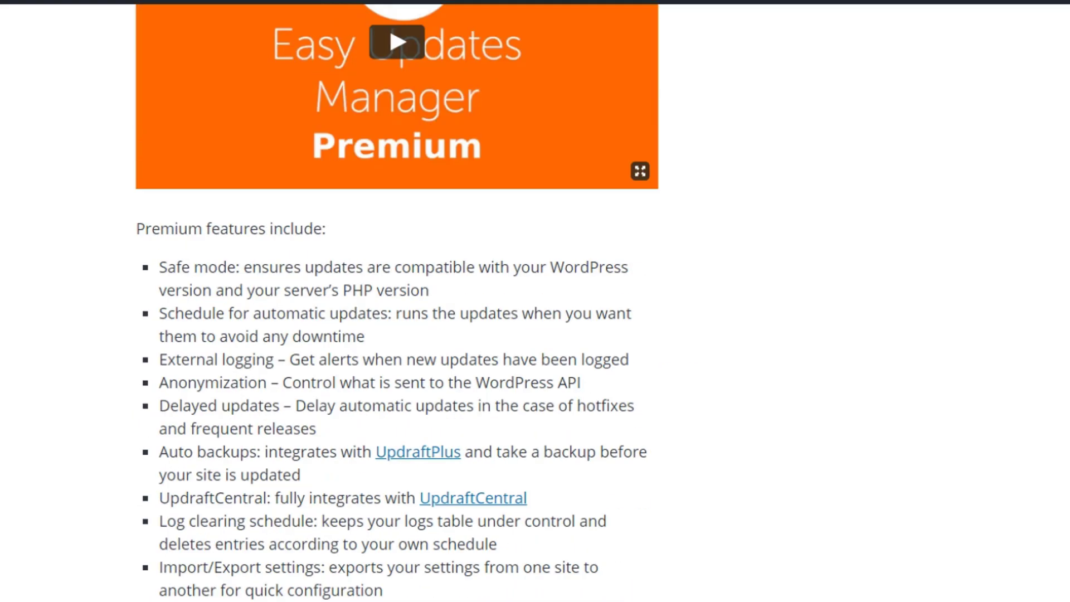
{"action": "scroll", "coordinate": [395, 301], "scroll_direction": "up", "scroll_amount": 6}
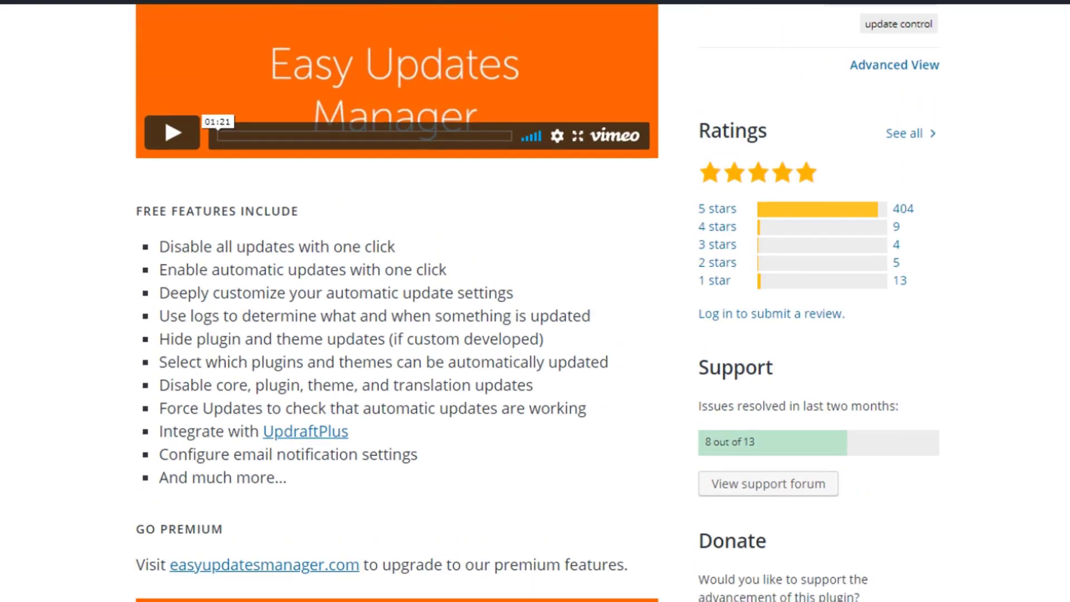
{"action": "scroll", "coordinate": [396, 301], "scroll_direction": "up", "scroll_amount": 2}
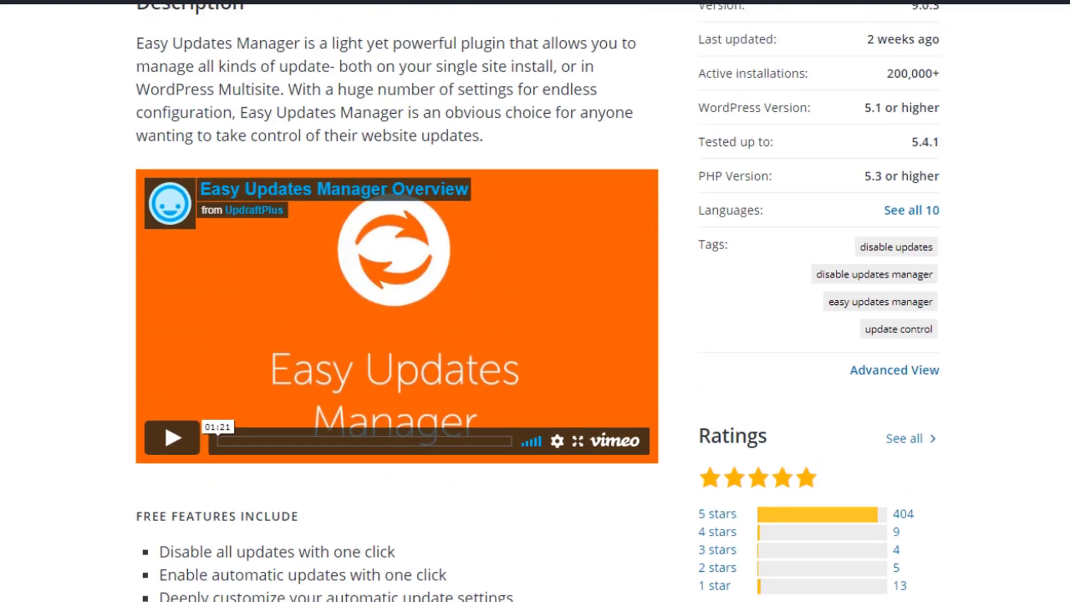
{"action": "scroll", "coordinate": [395, 301], "scroll_direction": "up", "scroll_amount": 1}
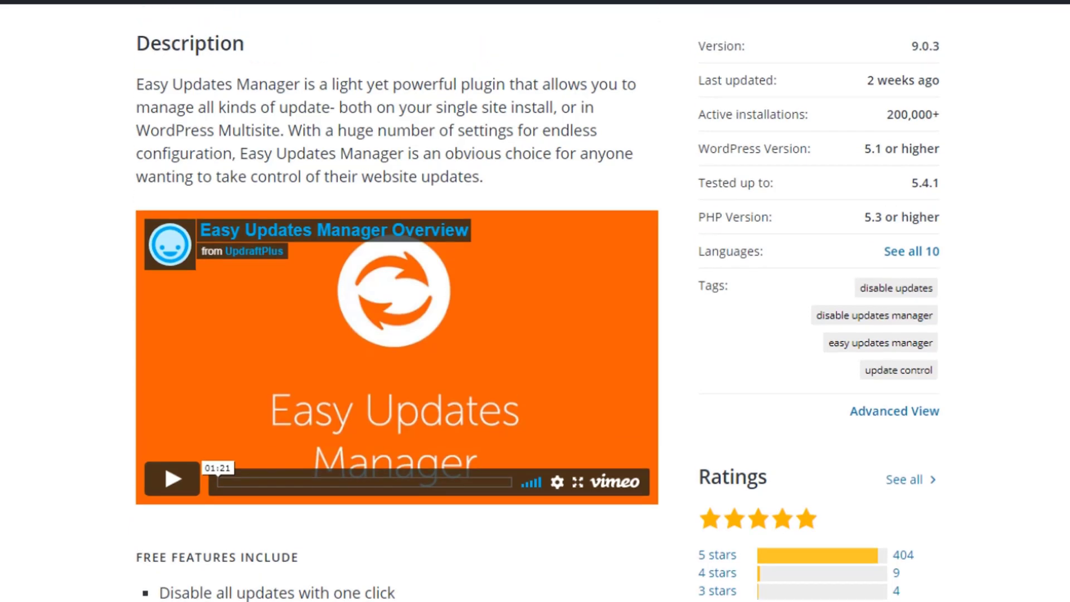
{"action": "scroll", "coordinate": [395, 301], "scroll_direction": "down", "scroll_amount": 1}
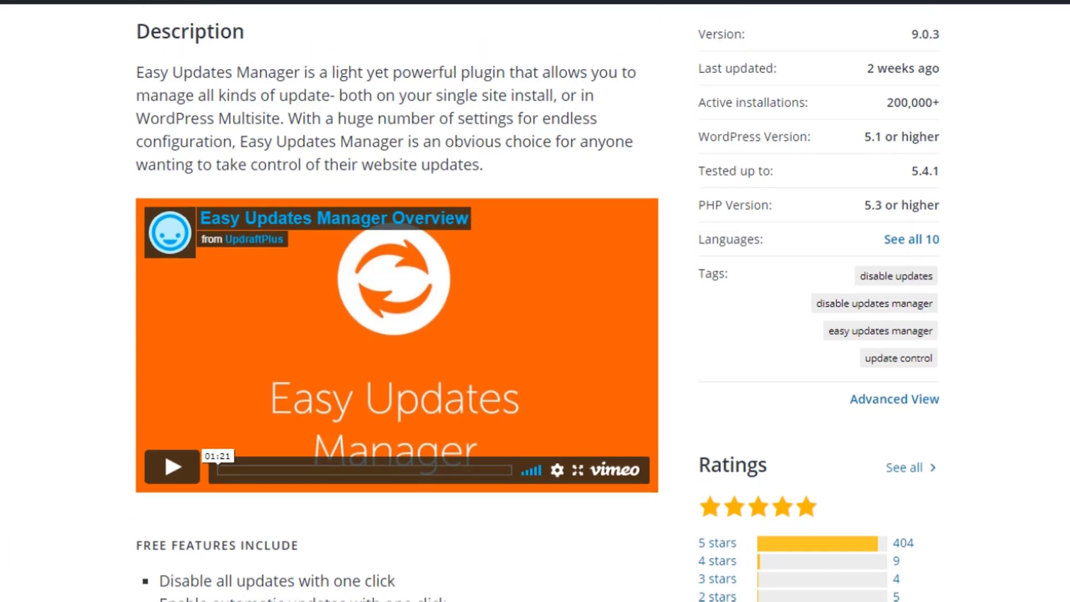
{"action": "scroll", "coordinate": [395, 300], "scroll_direction": "up", "scroll_amount": 2}
{"action": "scroll", "coordinate": [872, 154], "scroll_direction": "up", "scroll_amount": 2}
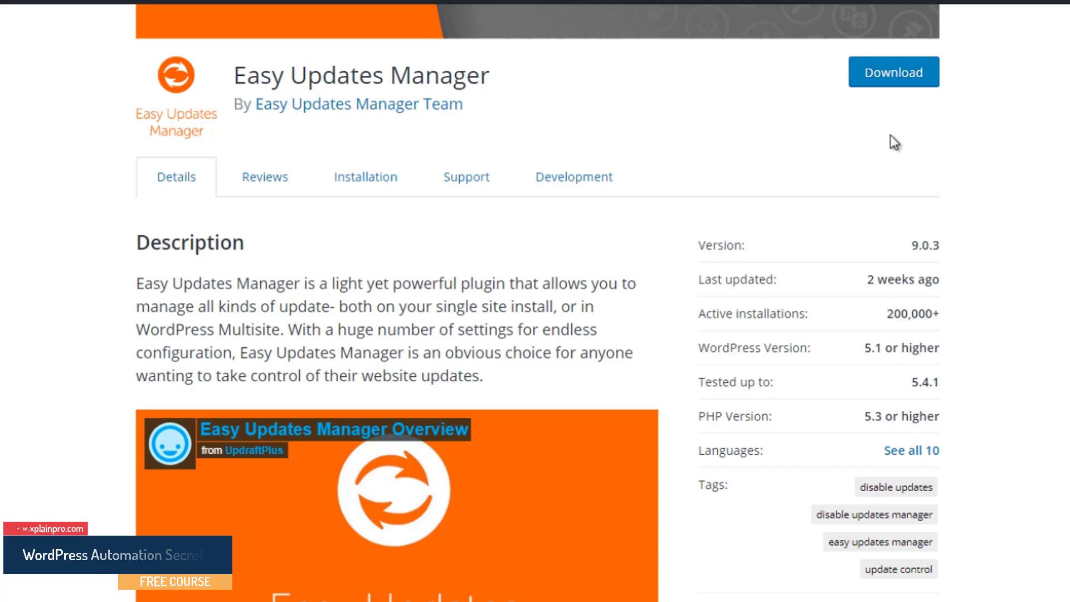
Step: Copy the plugin name "Easy Updates Manager" from its page and search for it among the plugins to add on the site
{"action": "left_click_drag", "start_coordinate": [230, 73], "coordinate": [512, 98]}
{"action": "key", "text": "ctrl+c"}
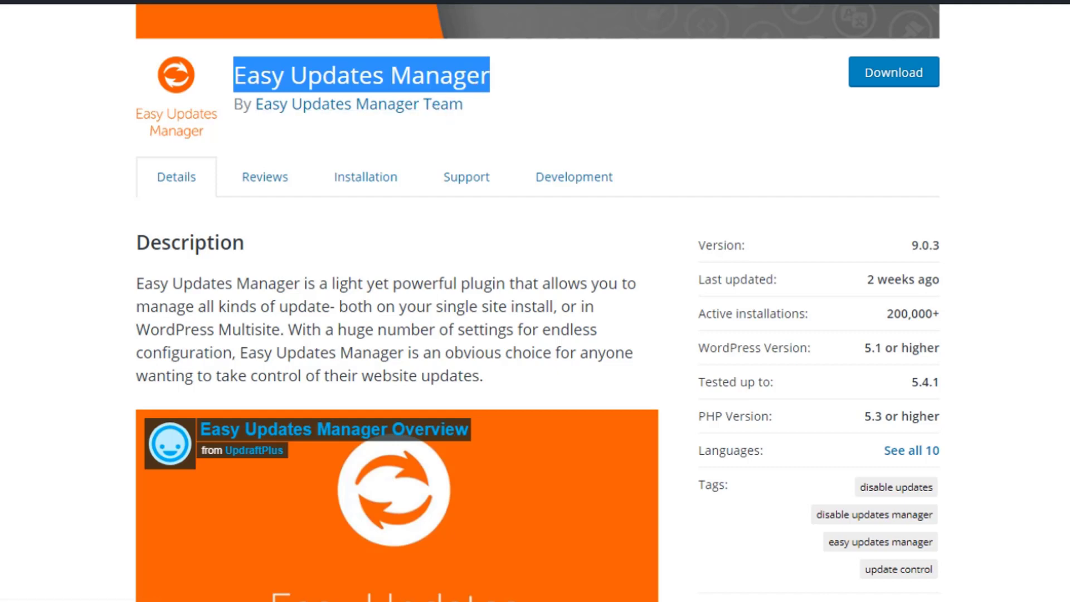
{"action": "left_click", "coordinate": [893, 73]}
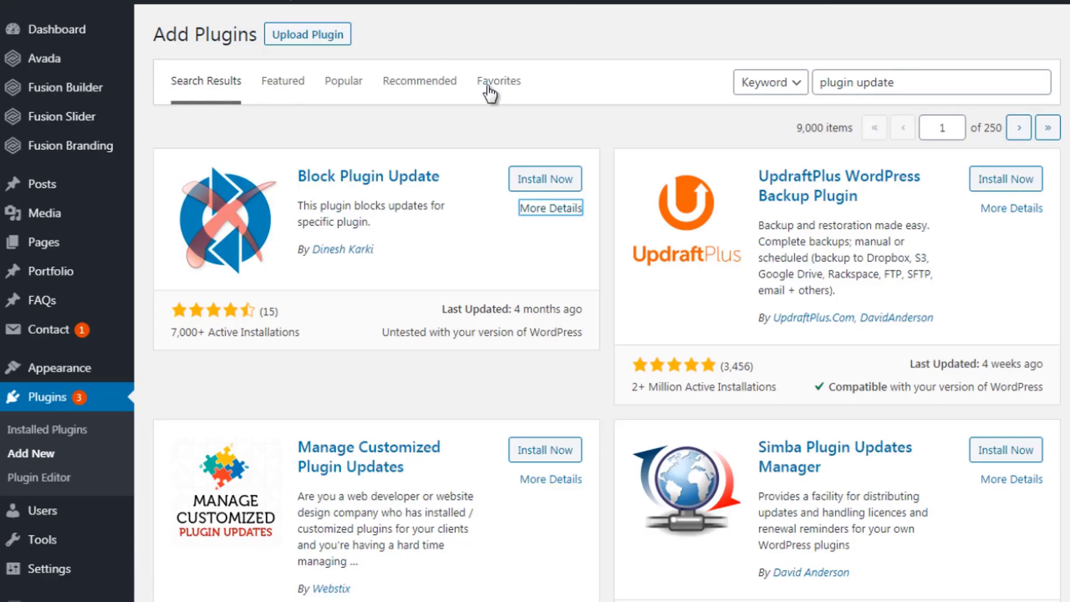
{"action": "left_click", "coordinate": [886, 82]}
{"action": "triple_click", "coordinate": [889, 82]}
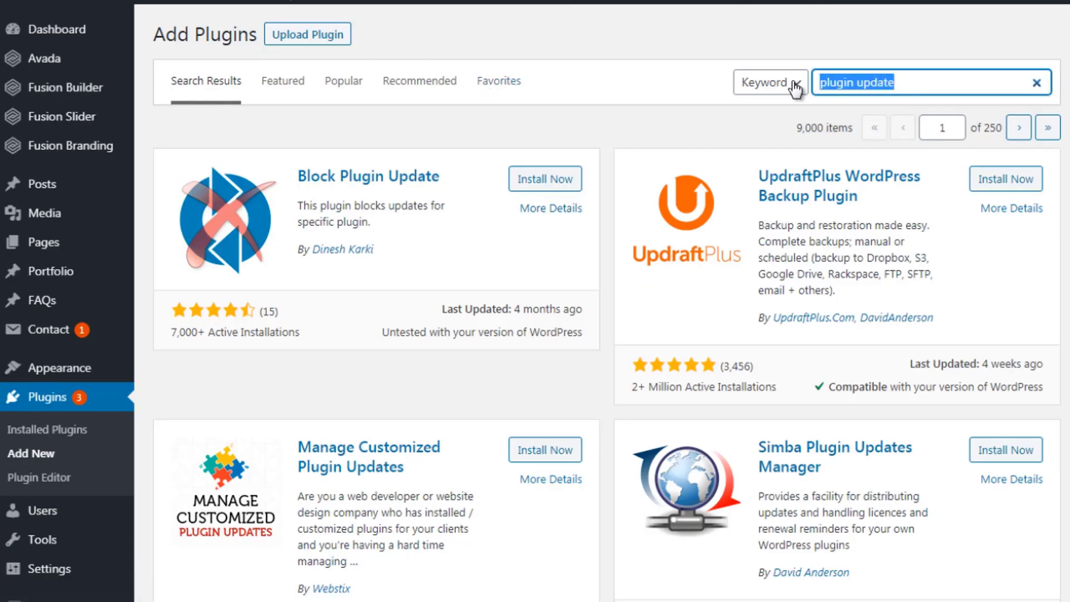
{"action": "key", "text": "ctrl+v"}
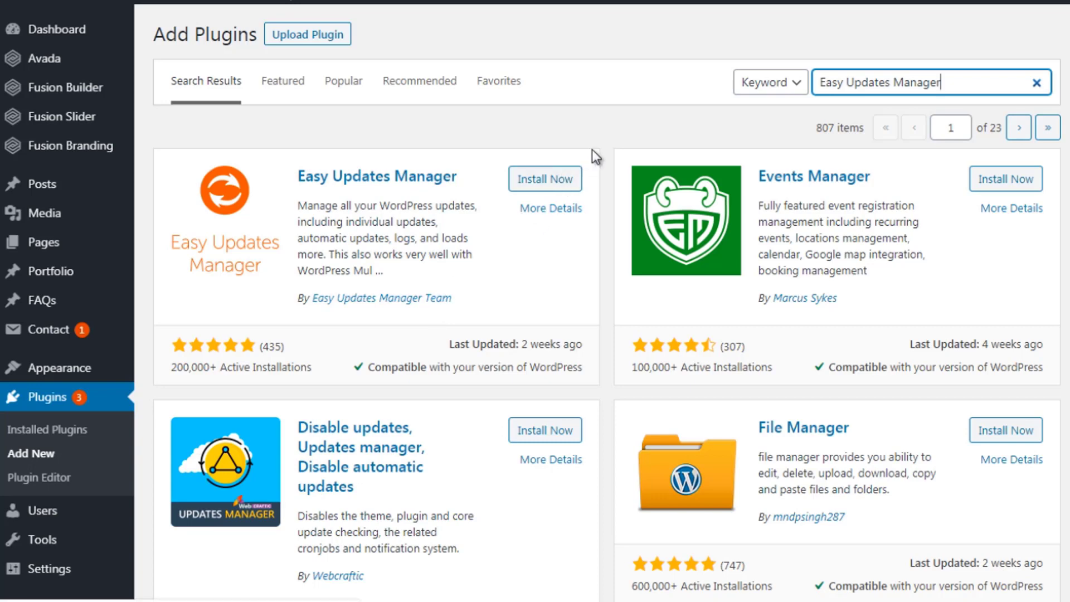
{"action": "left_click", "coordinate": [605, 138]}
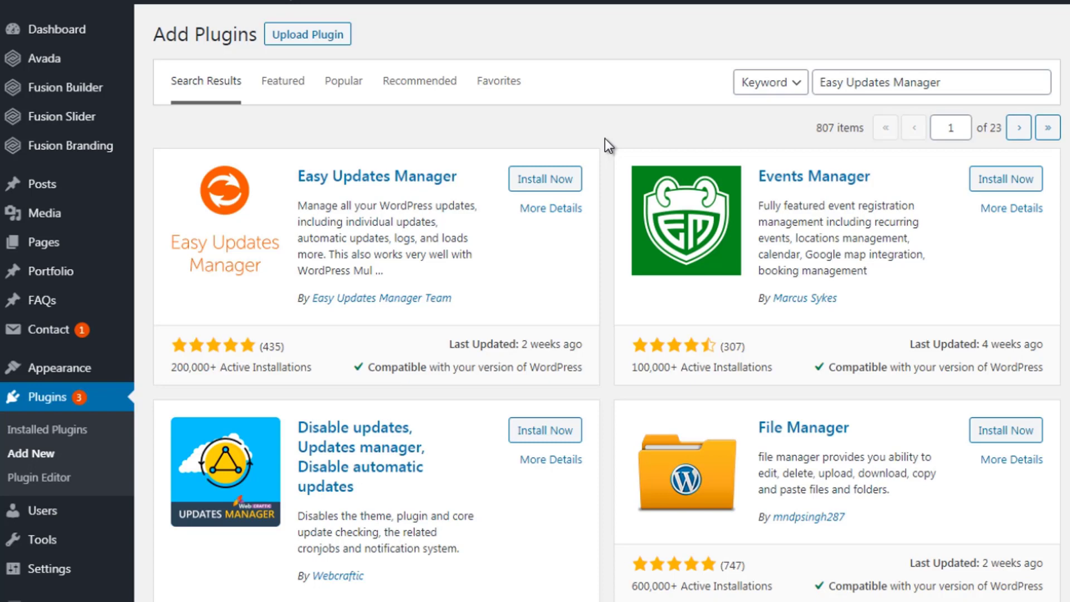
Step: Install and activate the Easy Updates Manager plugin and open its configuration page from the installed plugins
{"action": "left_click", "coordinate": [560, 185]}
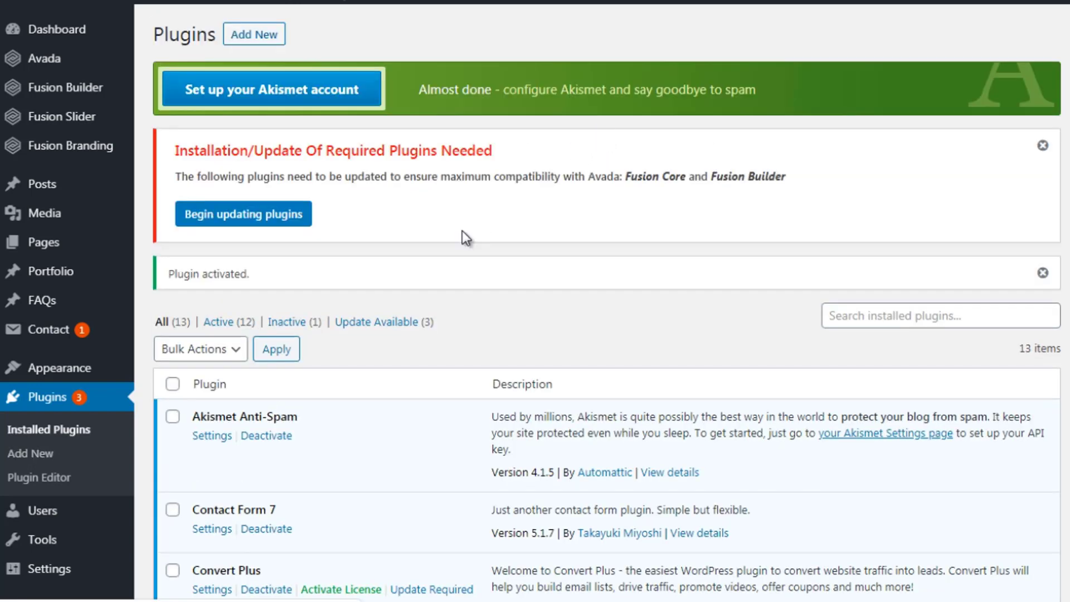
{"action": "left_click", "coordinate": [1042, 146]}
{"action": "scroll", "coordinate": [608, 335], "scroll_direction": "down", "scroll_amount": 3}
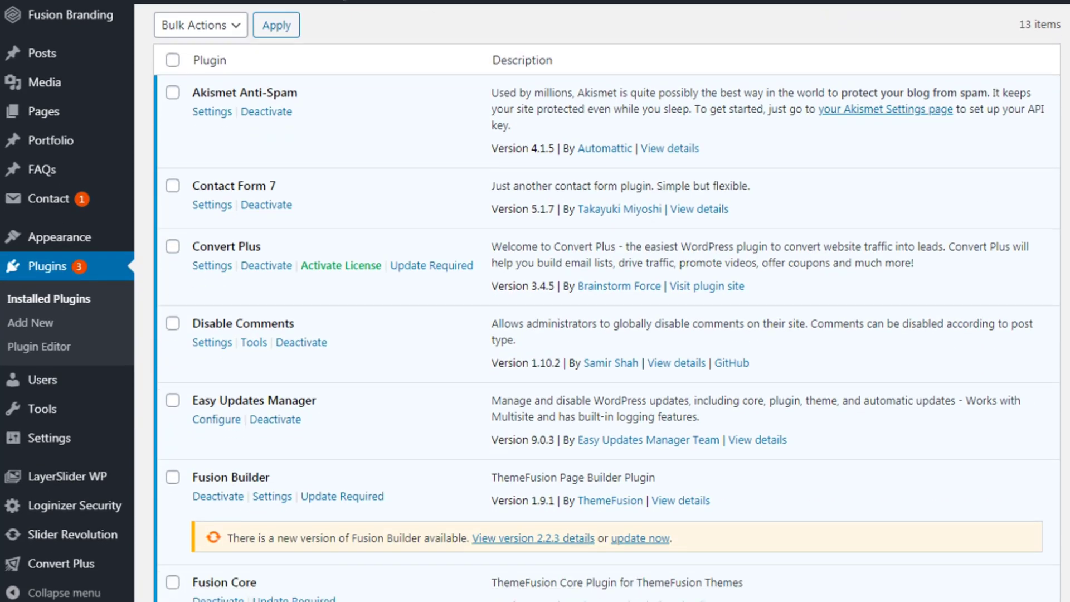
{"action": "scroll", "coordinate": [608, 301], "scroll_direction": "down", "scroll_amount": 2}
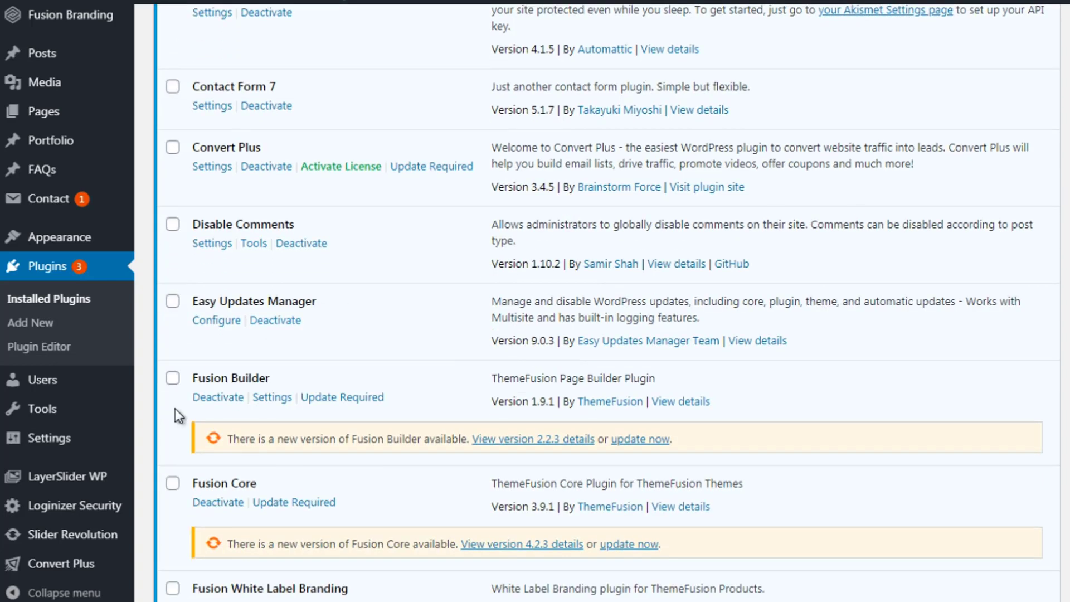
{"action": "mouse_move", "coordinate": [95, 447]}
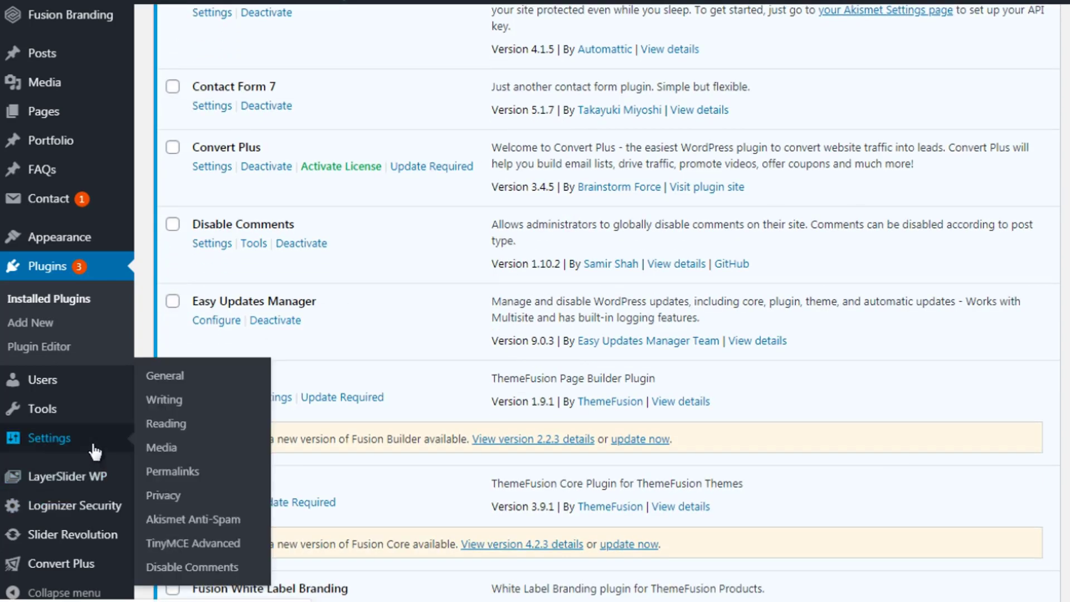
{"action": "mouse_move", "coordinate": [88, 409]}
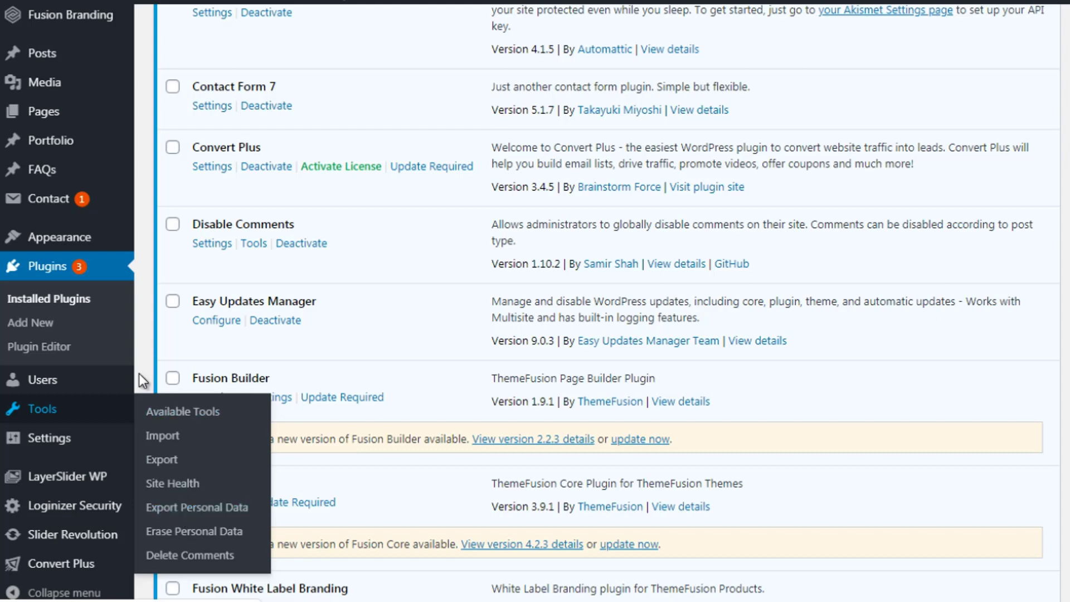
{"action": "left_click", "coordinate": [222, 322]}
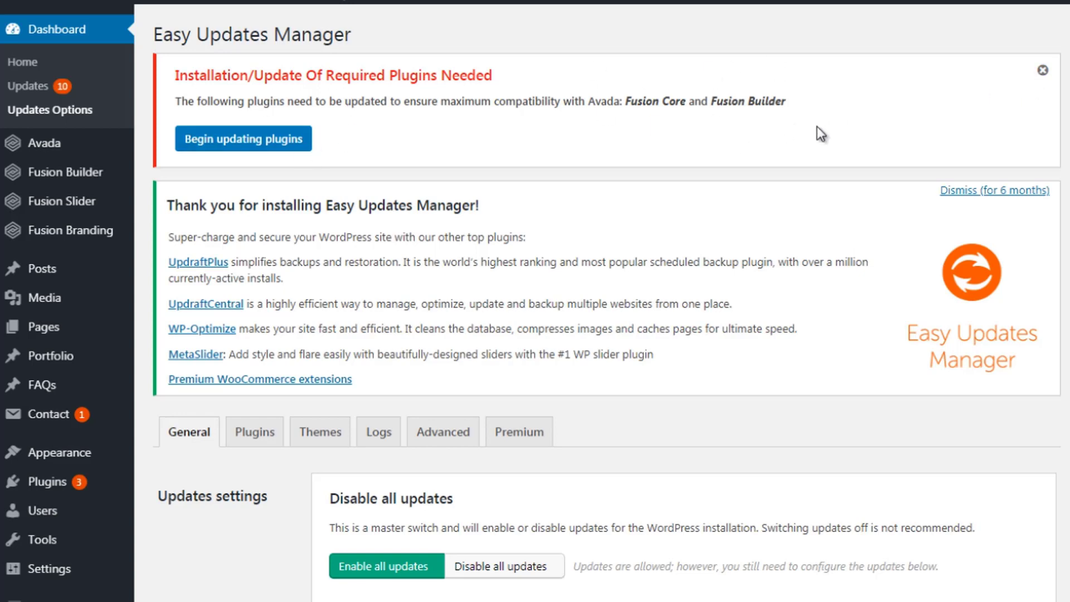
Step: Dismiss the required plugins notice, and dismiss the Easy Updates Manager thank-you message for 6 months
{"action": "left_click", "coordinate": [1042, 69]}
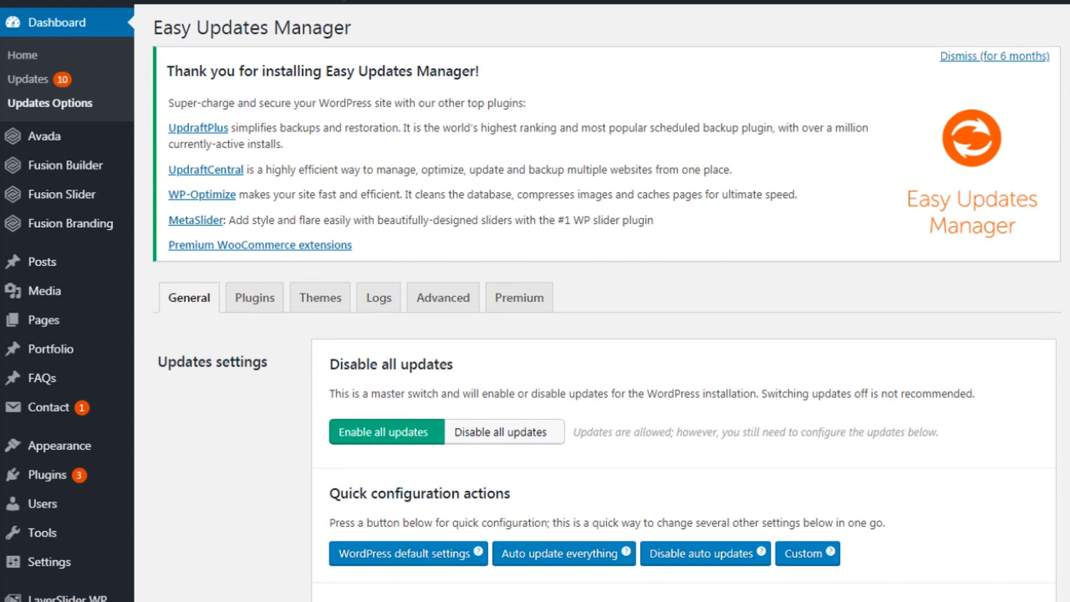
{"action": "scroll", "coordinate": [535, 301], "scroll_direction": "down", "scroll_amount": 1}
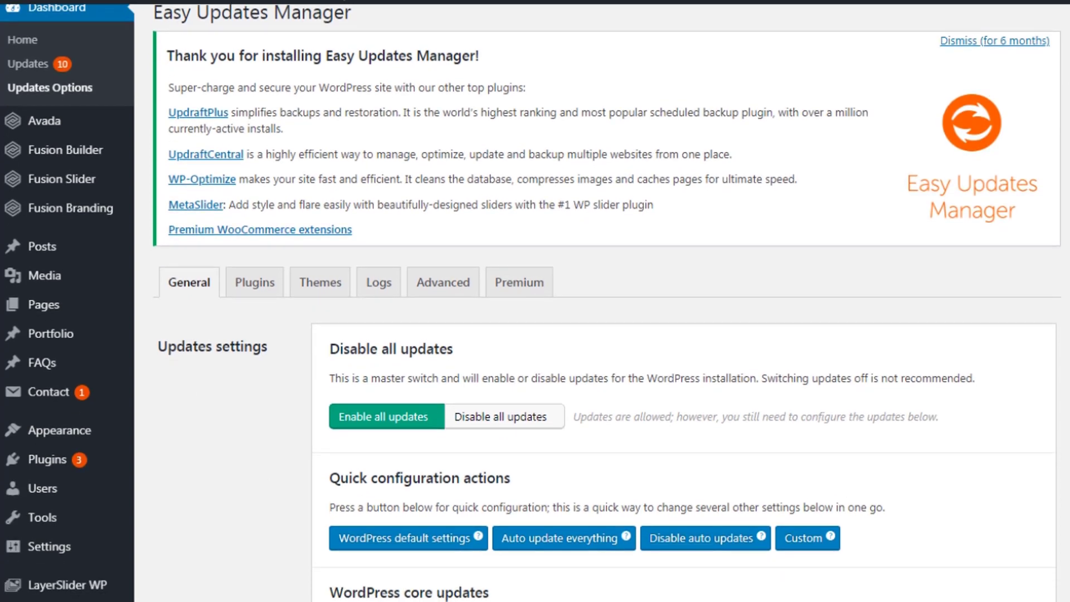
{"action": "scroll", "coordinate": [535, 301], "scroll_direction": "up", "scroll_amount": 1}
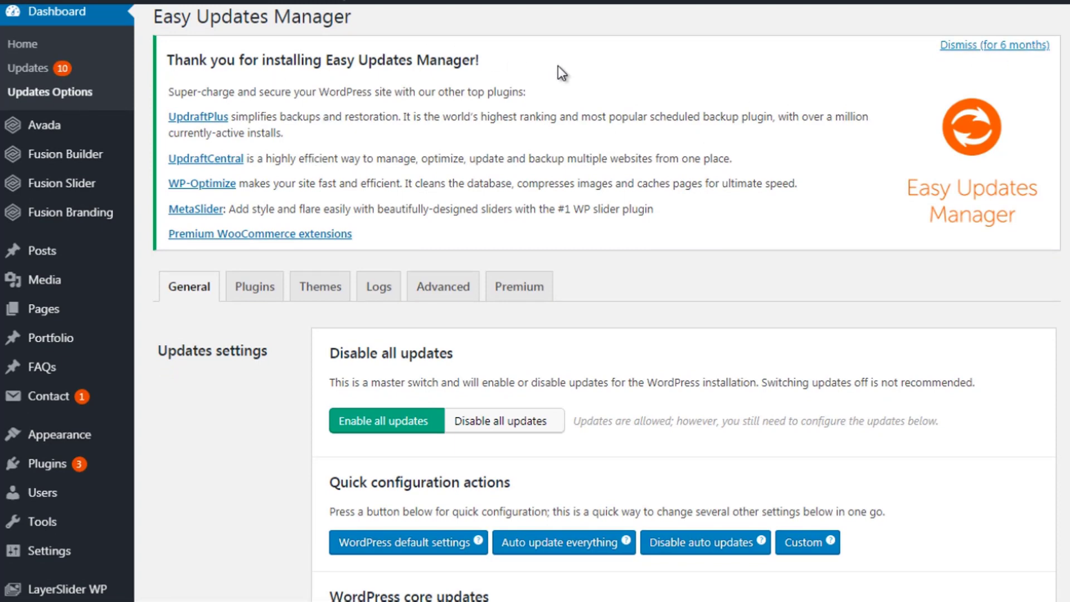
{"action": "left_click", "coordinate": [983, 45]}
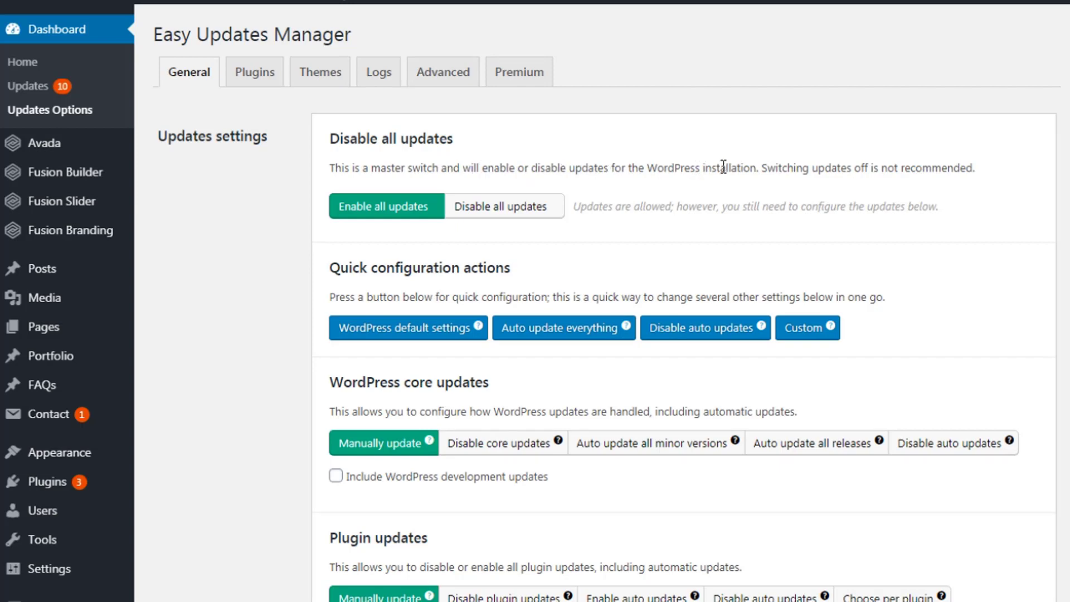
Step: Turn the master switch to Disable all updates and back to Enable all updates
{"action": "left_click", "coordinate": [392, 207]}
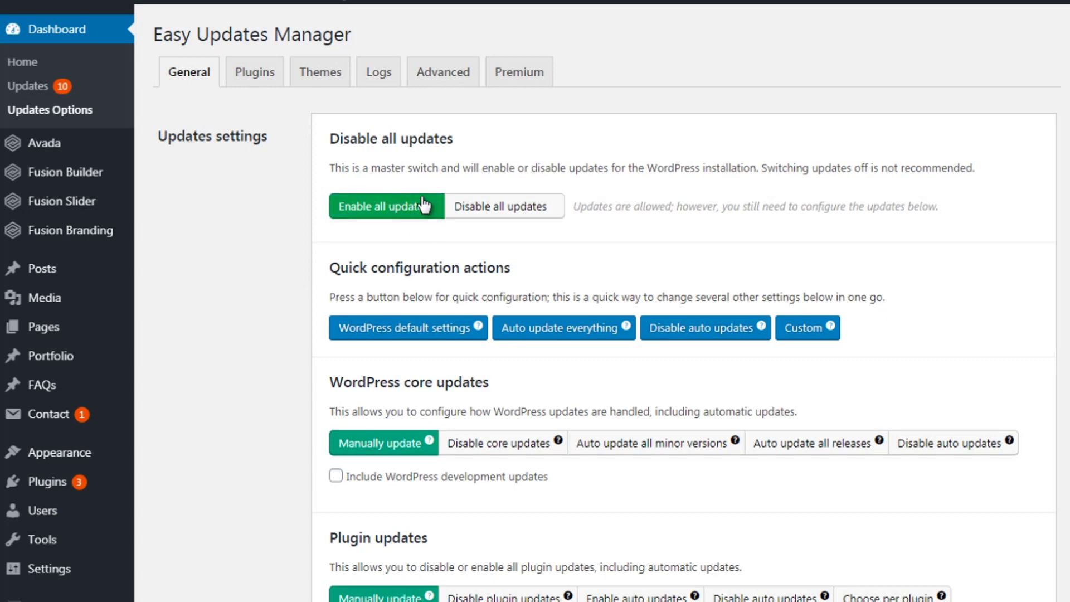
{"action": "left_click", "coordinate": [489, 205]}
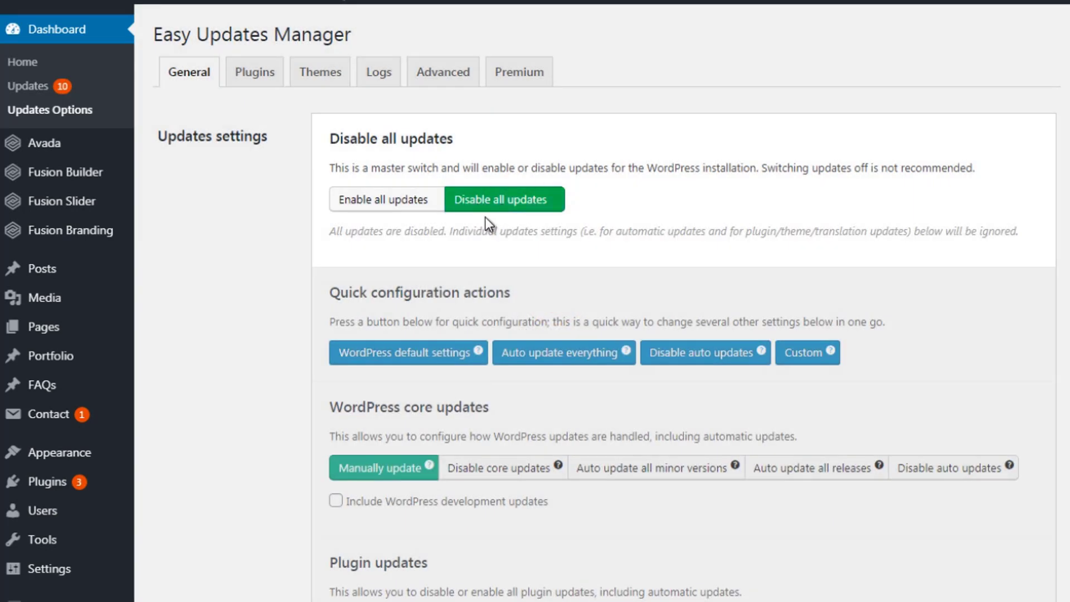
{"action": "left_click", "coordinate": [382, 201]}
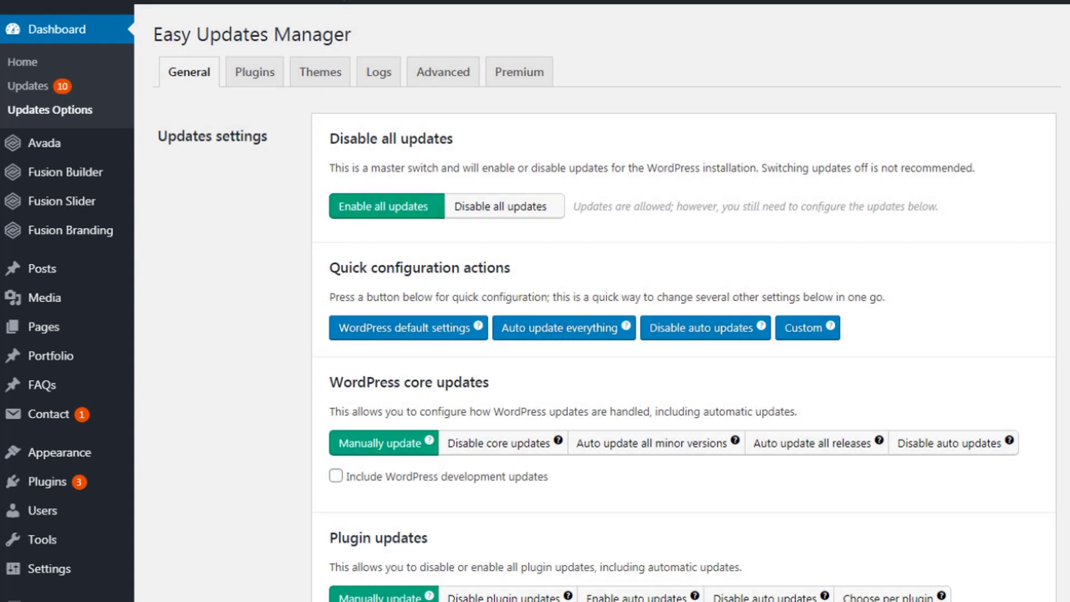
Step: Apply the "Auto update everything" quick configuration to the core, plugin, theme and translation updates
{"action": "scroll", "coordinate": [535, 301], "scroll_direction": "down", "scroll_amount": 3}
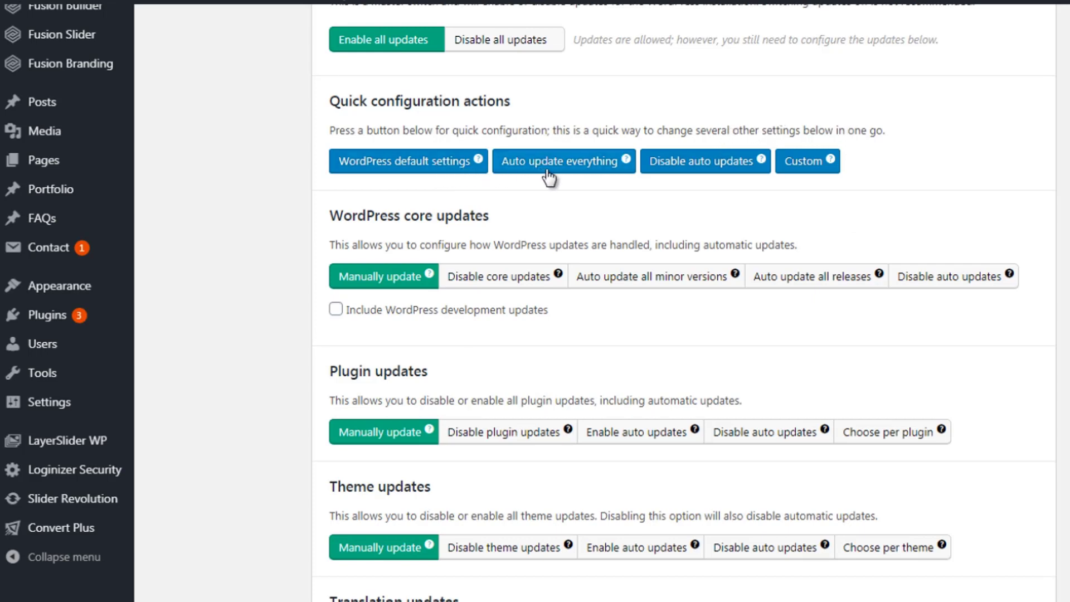
{"action": "left_click", "coordinate": [424, 164]}
{"action": "mouse_move", "coordinate": [478, 165]}
{"action": "left_click", "coordinate": [570, 175]}
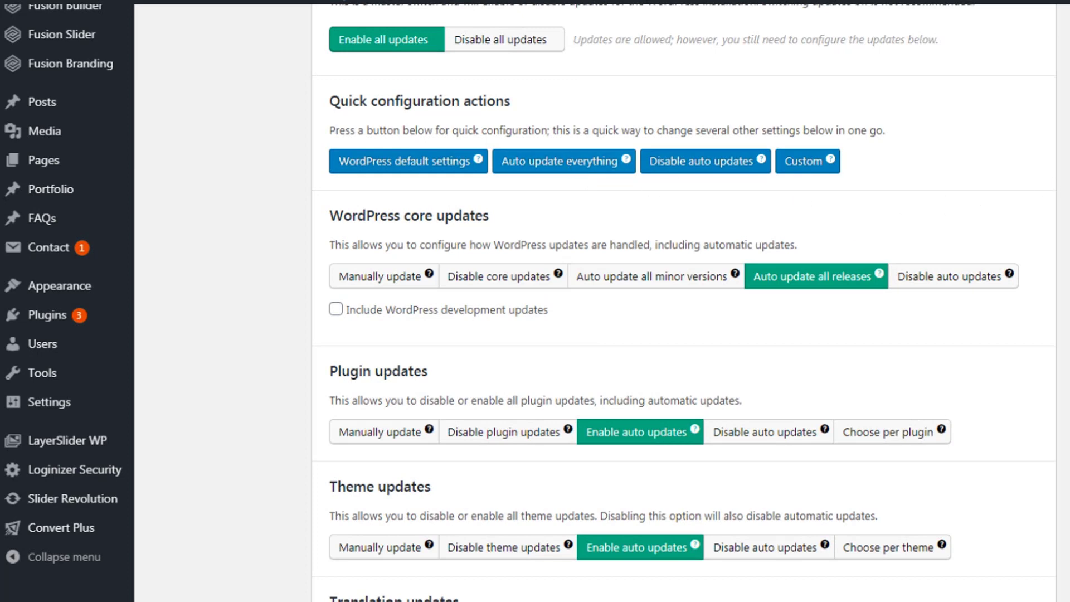
Step: Set the translation updates to Disable auto updates
{"action": "scroll", "coordinate": [607, 187], "scroll_direction": "down", "scroll_amount": 1}
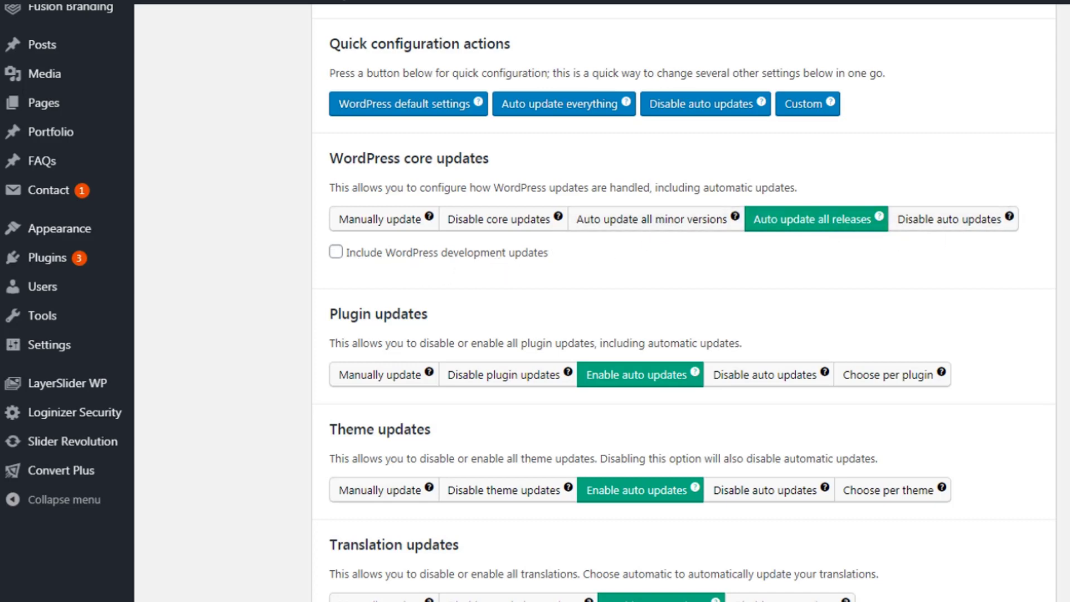
{"action": "scroll", "coordinate": [684, 301], "scroll_direction": "down", "scroll_amount": 4}
{"action": "scroll", "coordinate": [369, 70], "scroll_direction": "down", "scroll_amount": 1}
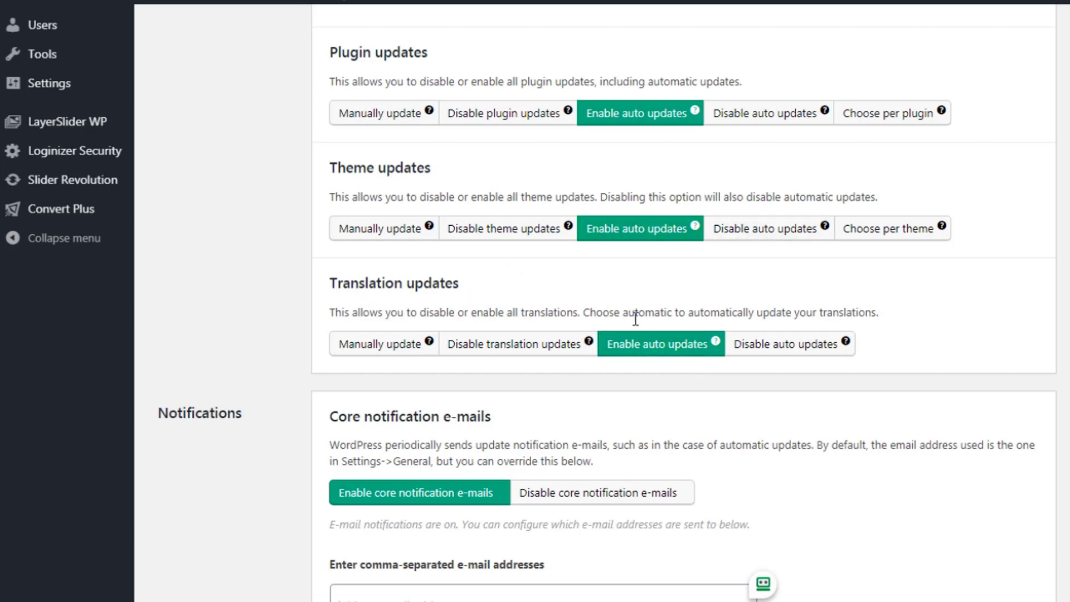
{"action": "left_click", "coordinate": [758, 347]}
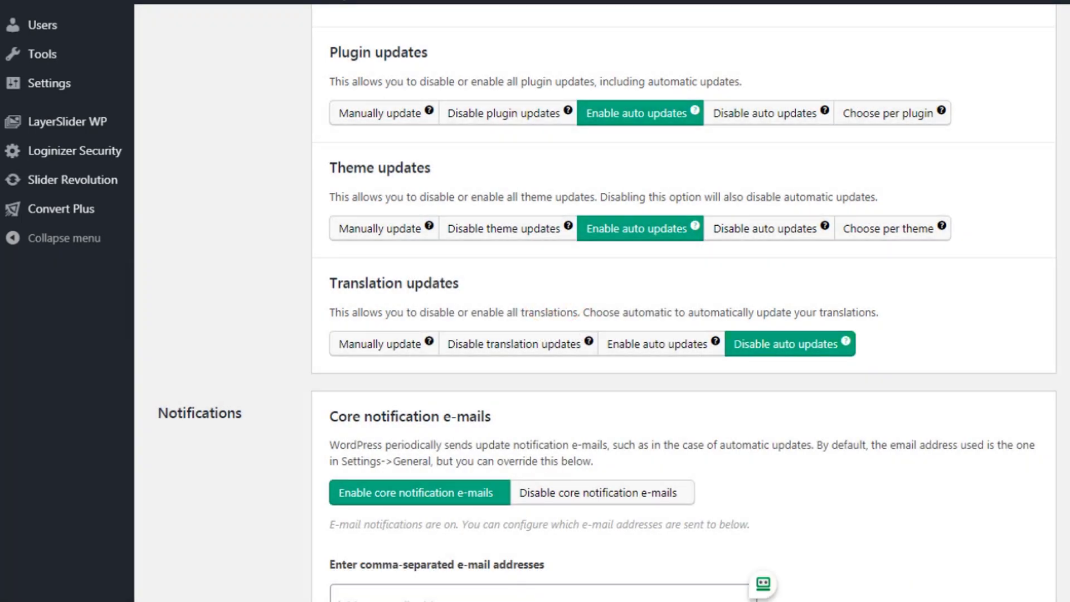
Step: Review the core notification e-mail settings and the Allowed or Blocked update options of the individual plugins
{"action": "scroll", "coordinate": [758, 347], "scroll_direction": "down", "scroll_amount": 3}
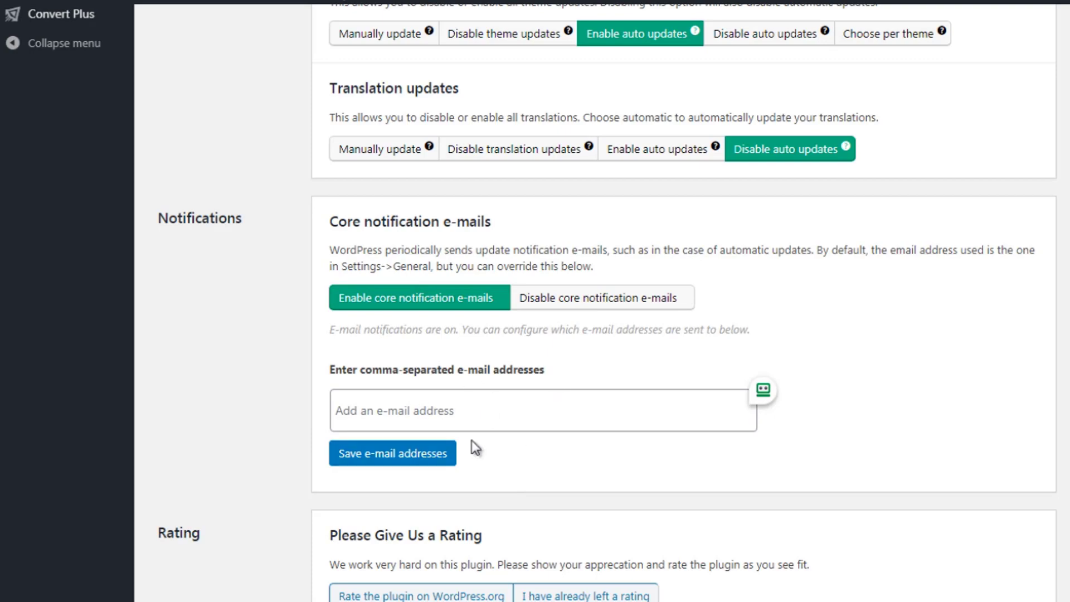
{"action": "scroll", "coordinate": [557, 335], "scroll_direction": "down", "scroll_amount": 2}
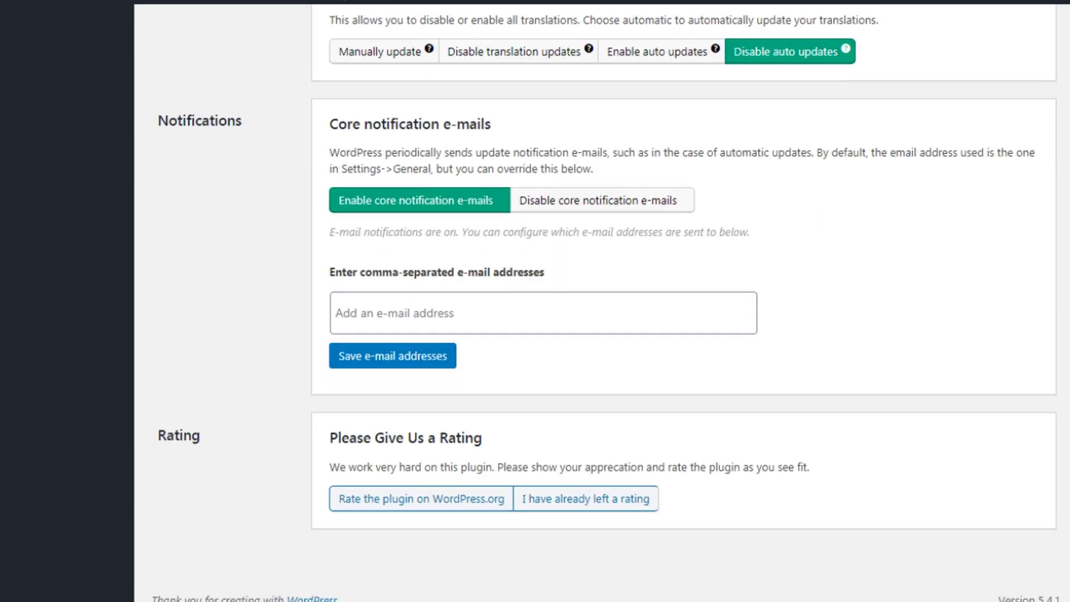
{"action": "scroll", "coordinate": [557, 334], "scroll_direction": "up", "scroll_amount": 12}
{"action": "scroll", "coordinate": [557, 335], "scroll_direction": "up", "scroll_amount": 1}
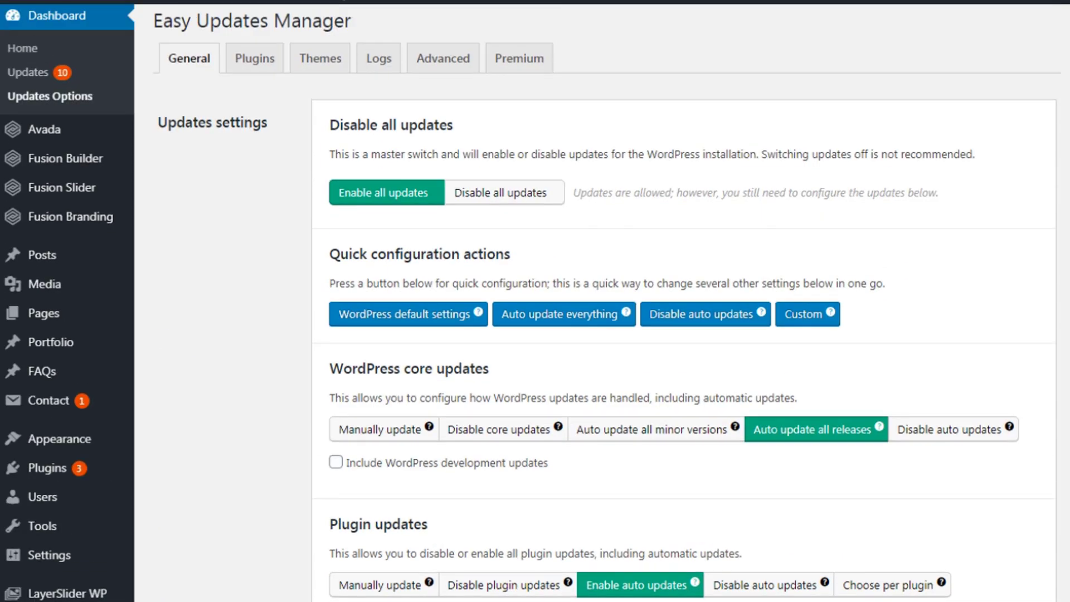
{"action": "left_click", "coordinate": [254, 60]}
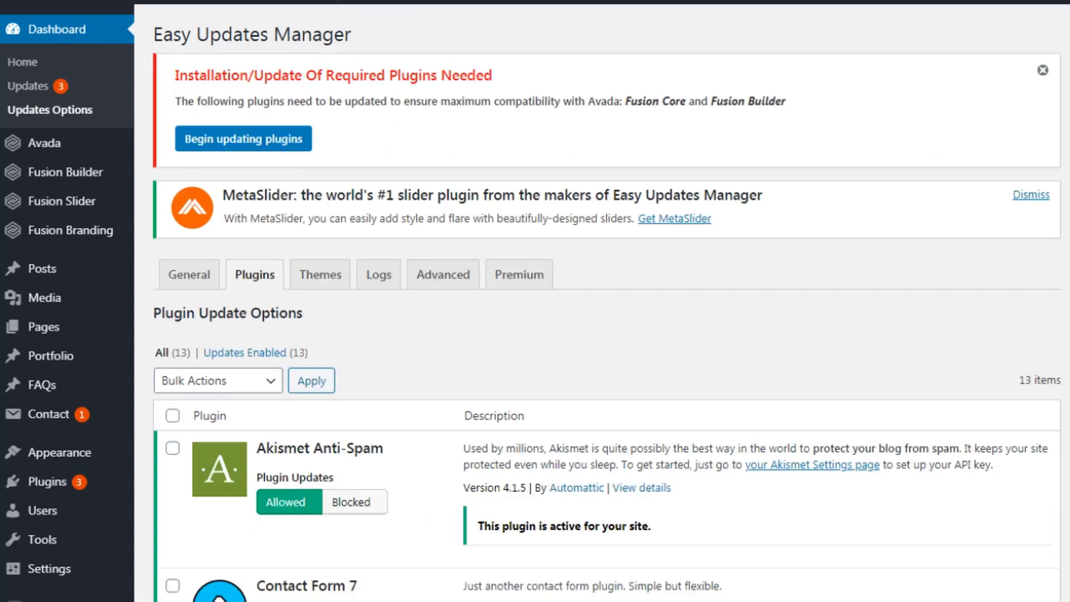
{"action": "scroll", "coordinate": [607, 302], "scroll_direction": "down", "scroll_amount": 7}
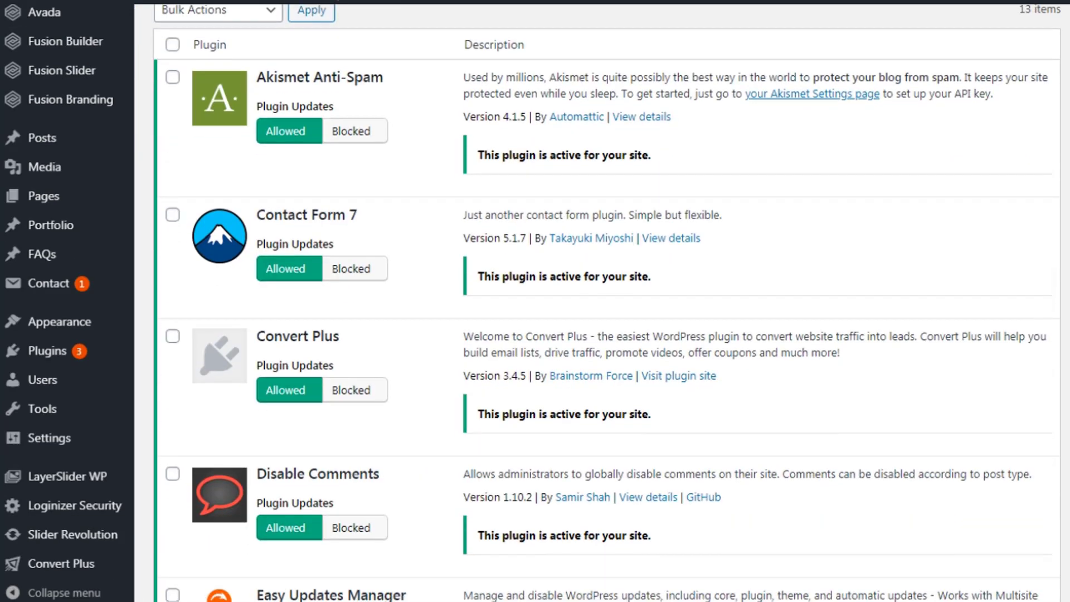
{"action": "scroll", "coordinate": [607, 302], "scroll_direction": "up", "scroll_amount": 6}
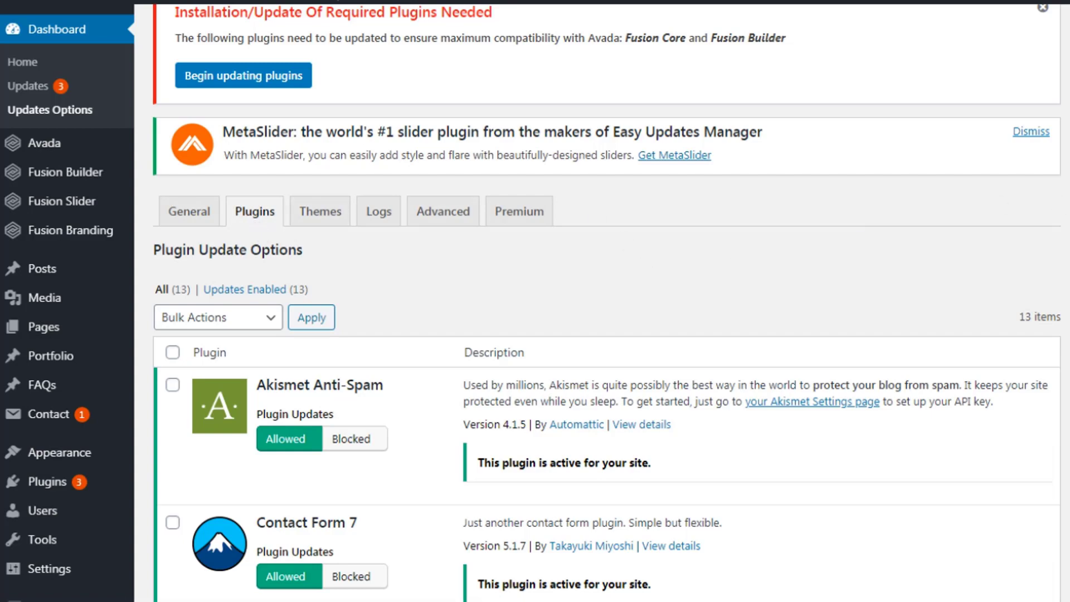
Step: Set the Convert Plus plugin's updates to Blocked and back to Allowed
{"action": "scroll", "coordinate": [535, 303], "scroll_direction": "down", "scroll_amount": 6}
{"action": "scroll", "coordinate": [535, 302], "scroll_direction": "up", "scroll_amount": 1}
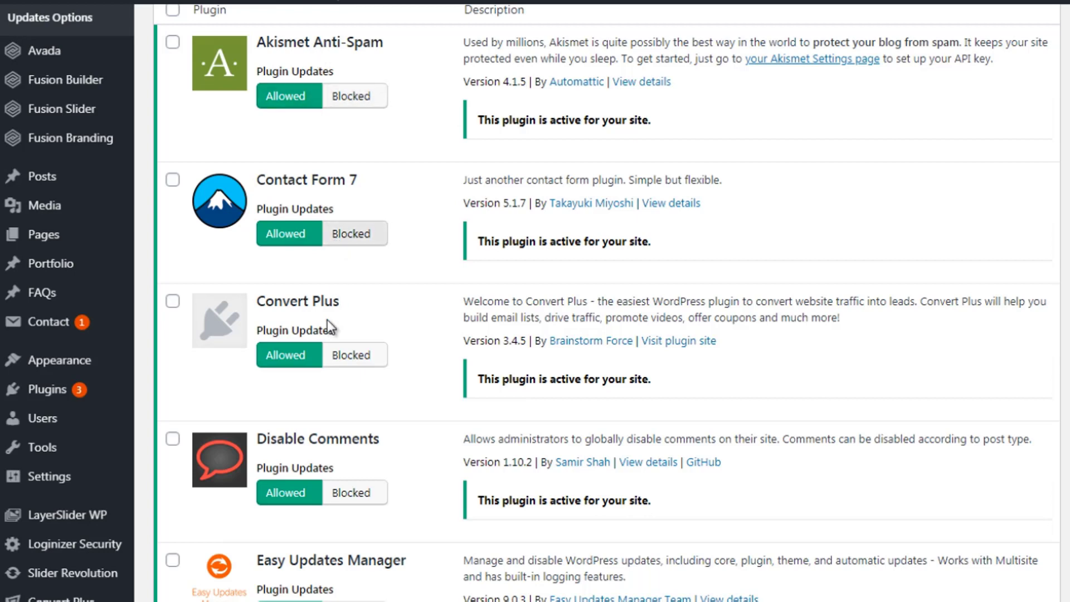
{"action": "left_click", "coordinate": [358, 359]}
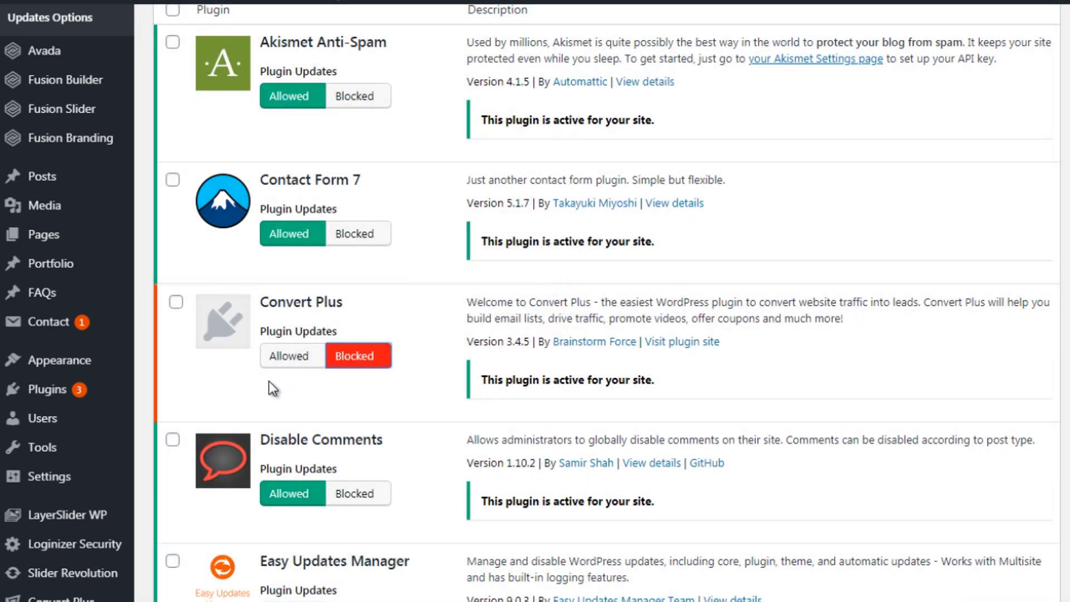
{"action": "left_click", "coordinate": [285, 357]}
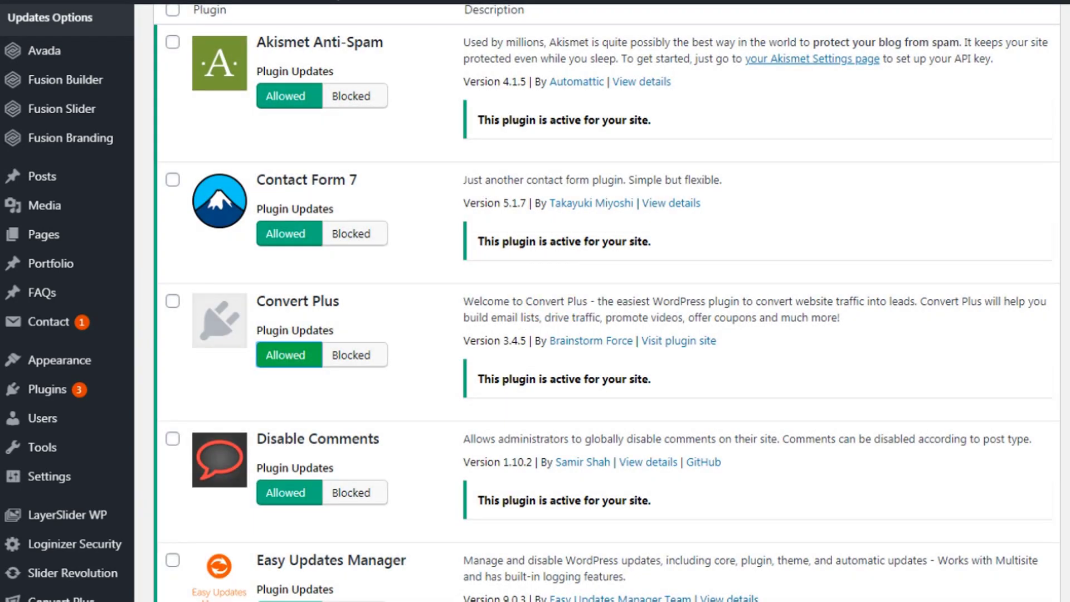
Step: Review the update options of the individual themes in Easy Updates Manager
{"action": "scroll", "coordinate": [562, 214], "scroll_direction": "up", "scroll_amount": 7}
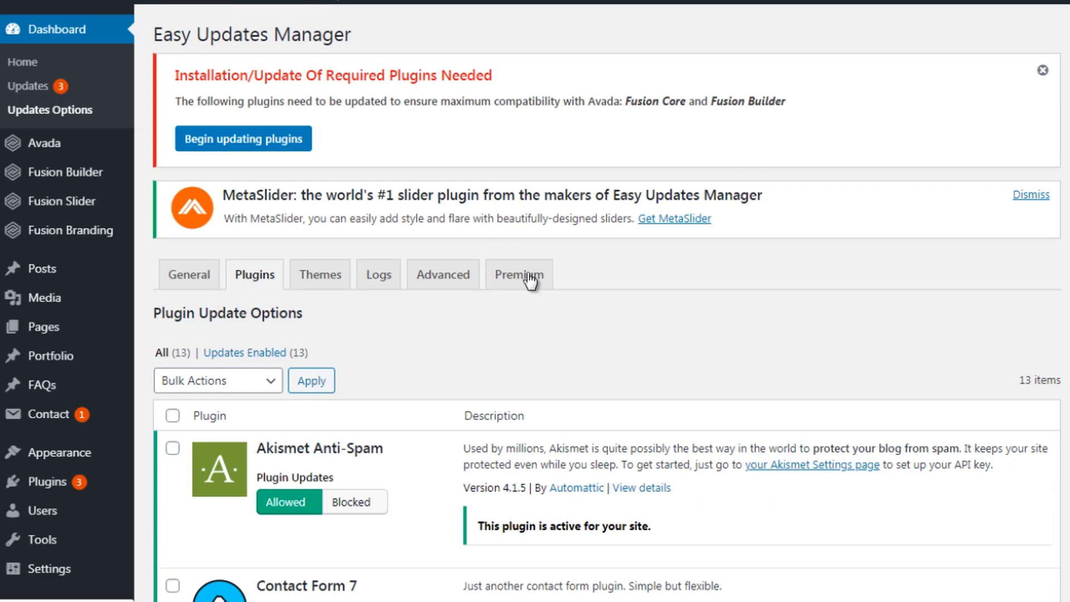
{"action": "left_click", "coordinate": [325, 279]}
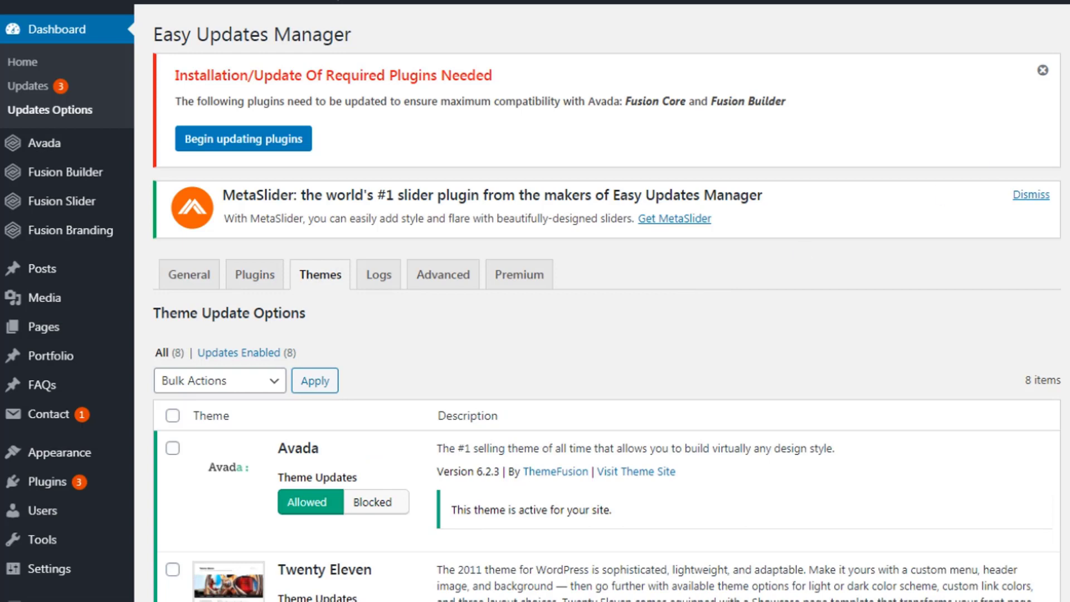
{"action": "scroll", "coordinate": [563, 301], "scroll_direction": "down", "scroll_amount": 2}
Step: Return to the general update settings and dismiss the notice asking to rate Easy Updates Manager
{"action": "left_click", "coordinate": [196, 151]}
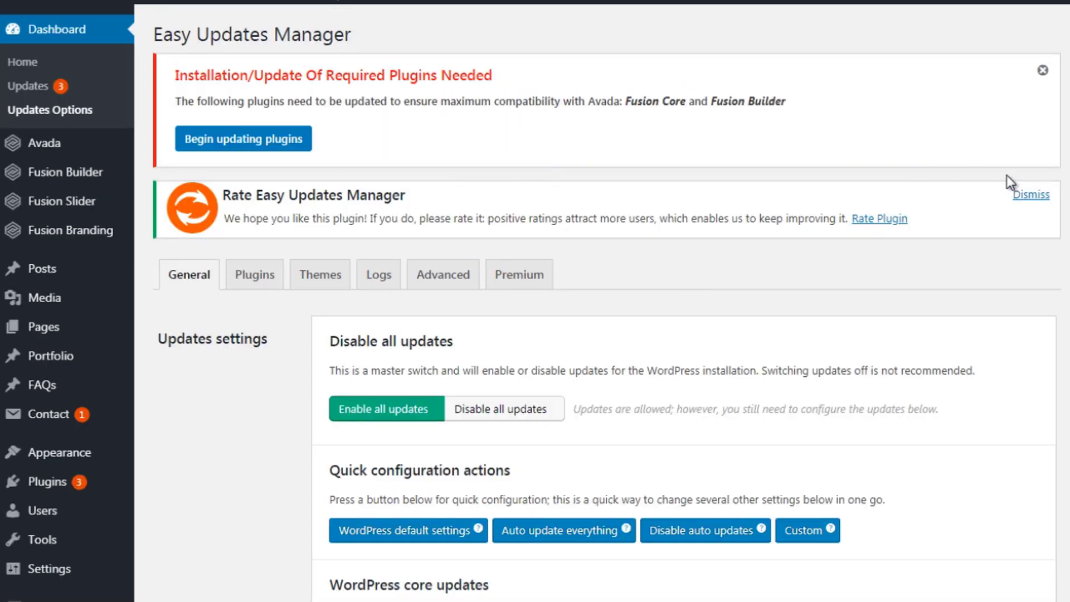
{"action": "left_click", "coordinate": [1037, 195]}
{"action": "scroll", "coordinate": [602, 301], "scroll_direction": "down", "scroll_amount": 2}
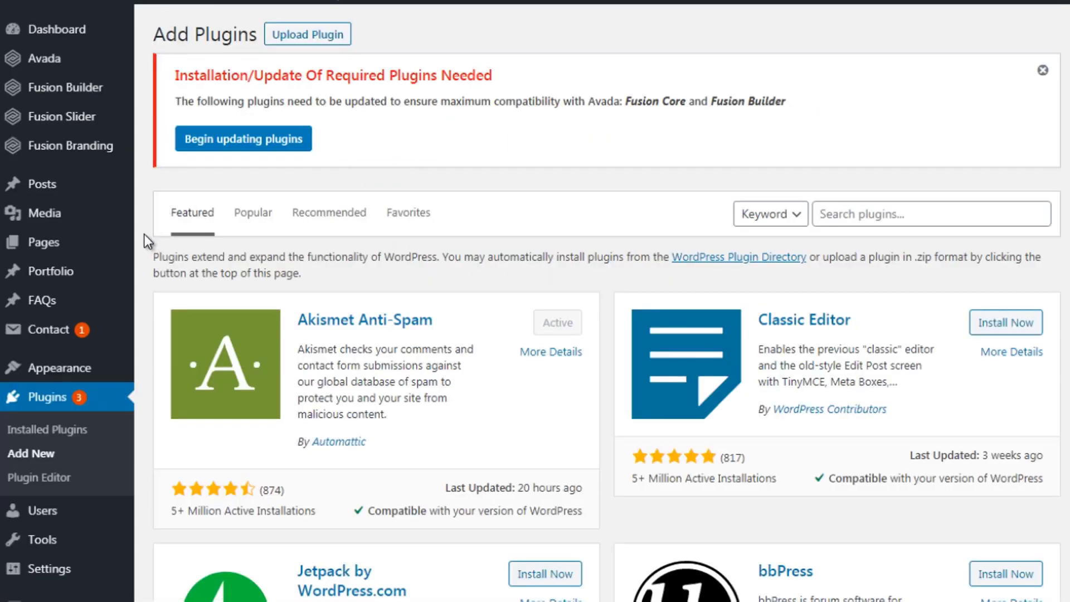
Step: Search the plugin directory for "WP Rollback" and install and activate that plugin
{"action": "left_click", "coordinate": [839, 214]}
{"action": "type", "text": "WP Rollback"}
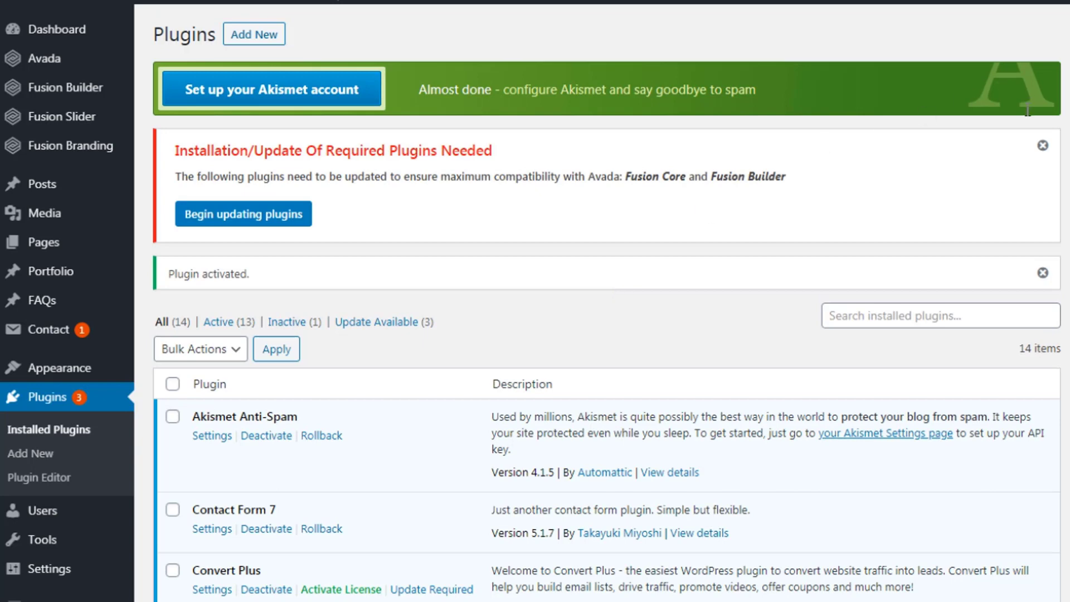
Step: Dismiss the required plugins notice and look through the installed plugins for their Rollback options
{"action": "left_click", "coordinate": [1041, 146]}
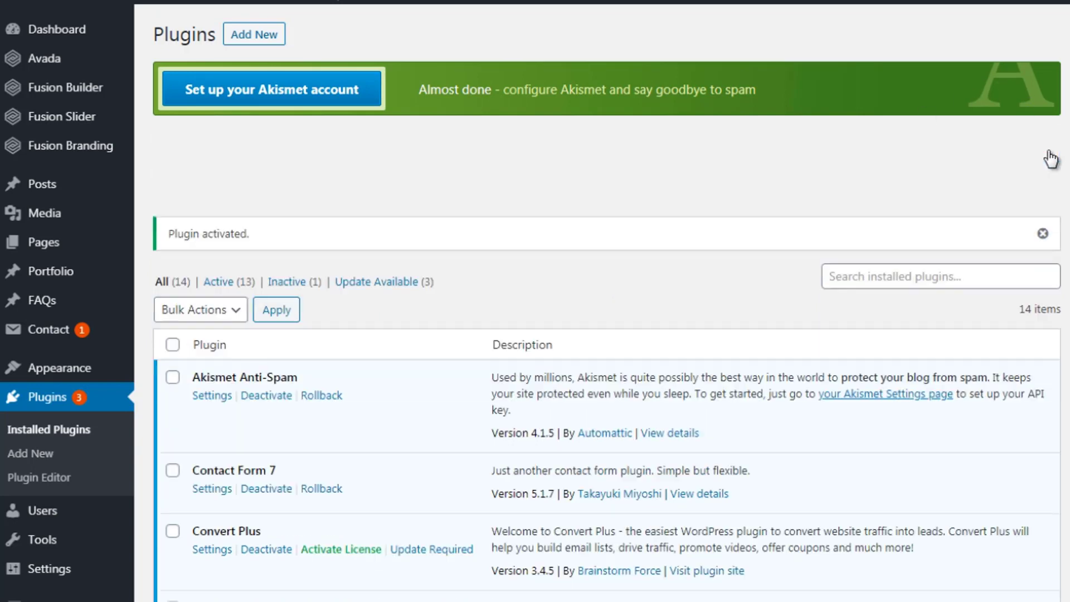
{"action": "scroll", "coordinate": [607, 301], "scroll_direction": "down", "scroll_amount": 2}
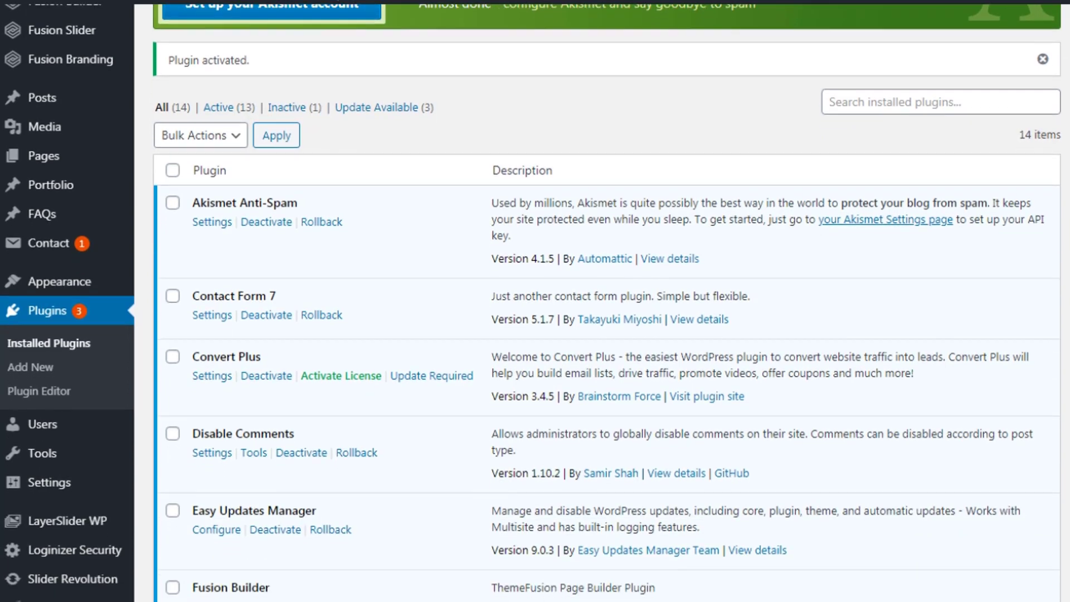
{"action": "scroll", "coordinate": [607, 301], "scroll_direction": "up", "scroll_amount": 1}
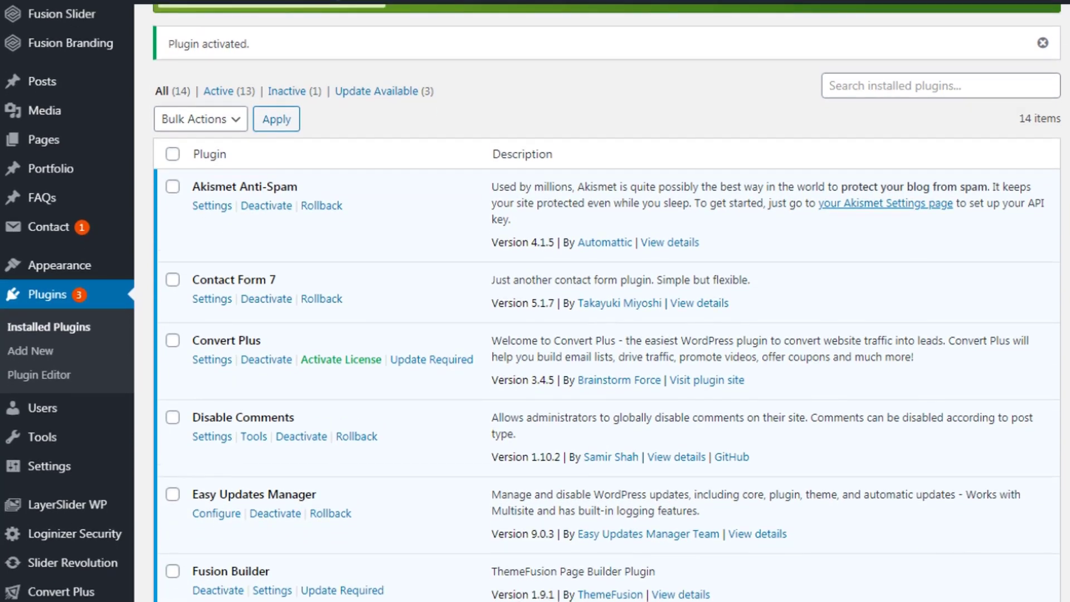
{"action": "scroll", "coordinate": [608, 301], "scroll_direction": "down", "scroll_amount": 1}
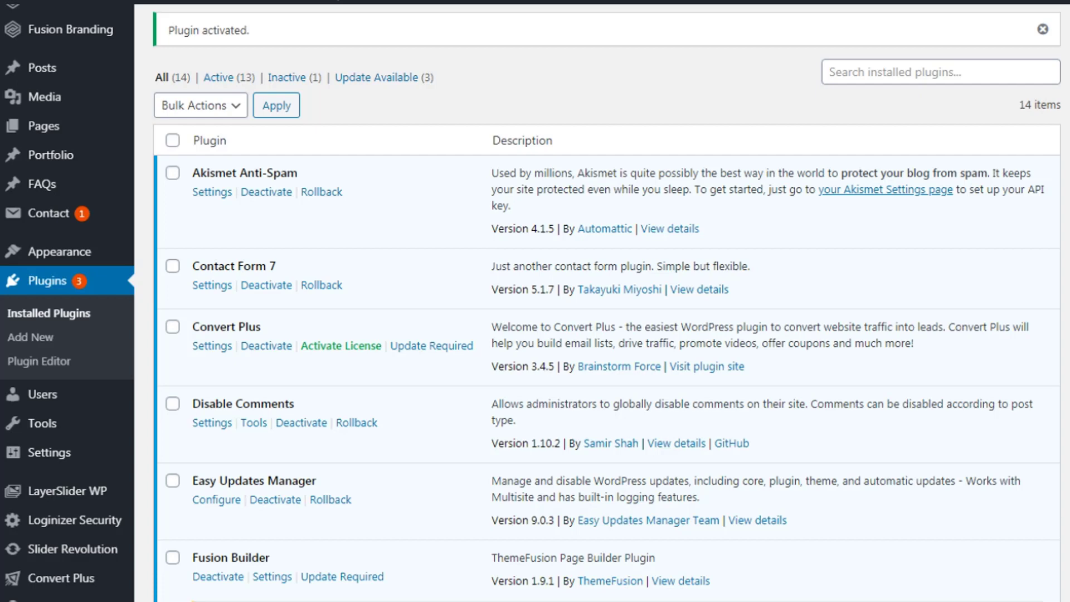
{"action": "scroll", "coordinate": [444, 363], "scroll_direction": "down", "scroll_amount": 5}
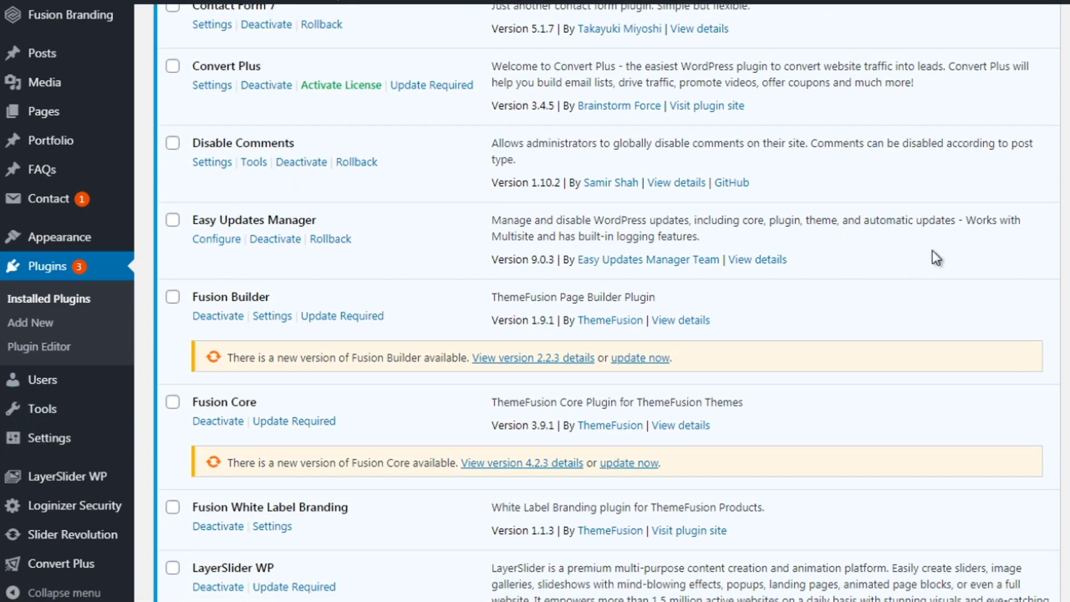
{"action": "scroll", "coordinate": [607, 303], "scroll_direction": "down", "scroll_amount": 8}
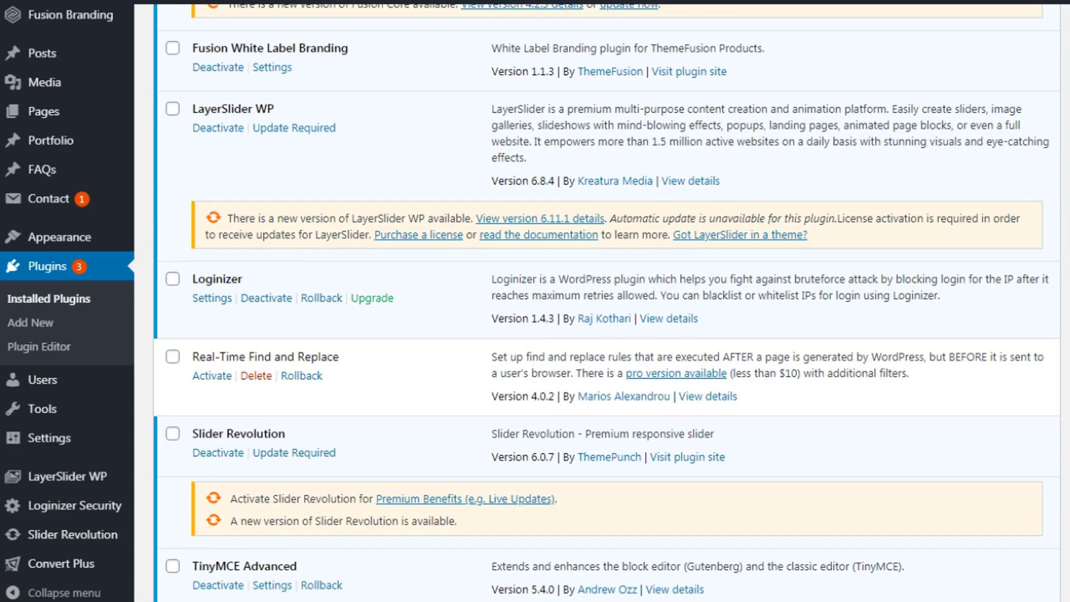
{"action": "scroll", "coordinate": [607, 303], "scroll_direction": "down", "scroll_amount": 4}
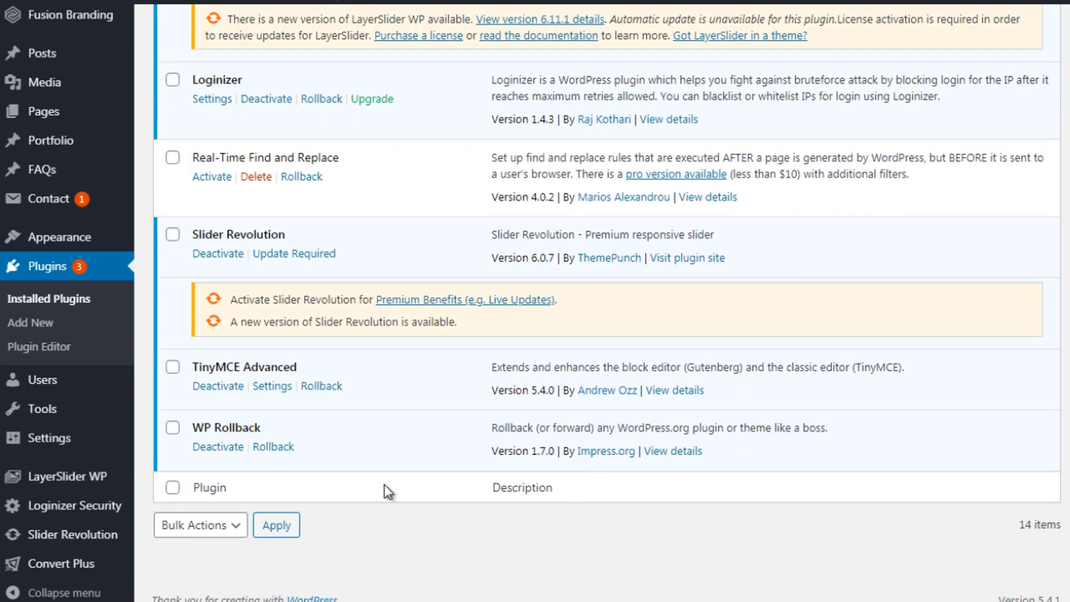
Step: Look for WP Rollback's options in the admin area and the reloaded plugin list, and open the Easy Updates Manager configuration
{"action": "mouse_move", "coordinate": [97, 446]}
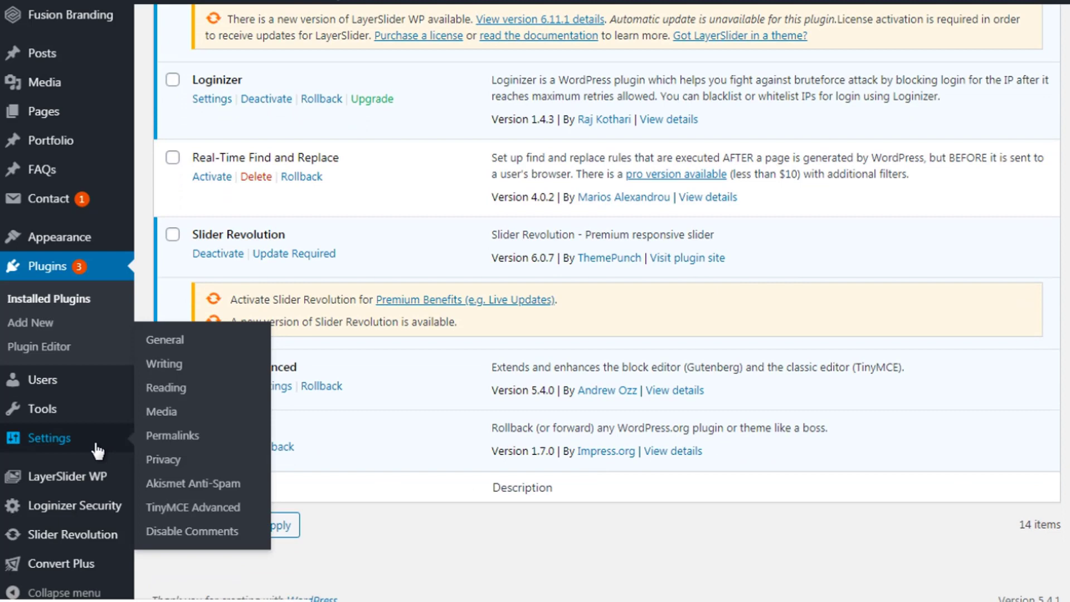
{"action": "mouse_move", "coordinate": [96, 413]}
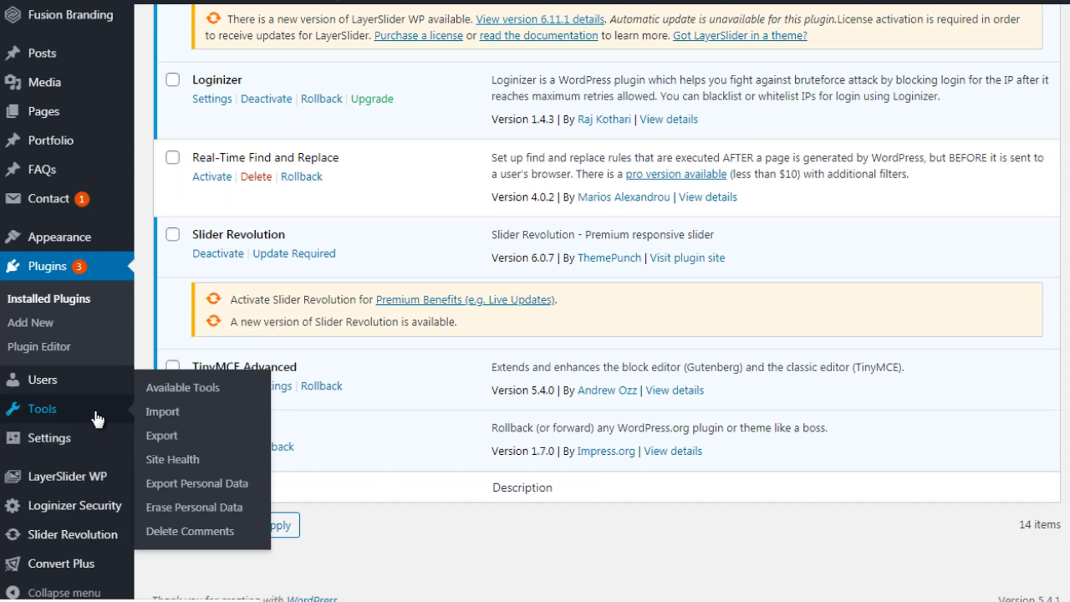
{"action": "mouse_move", "coordinate": [104, 557]}
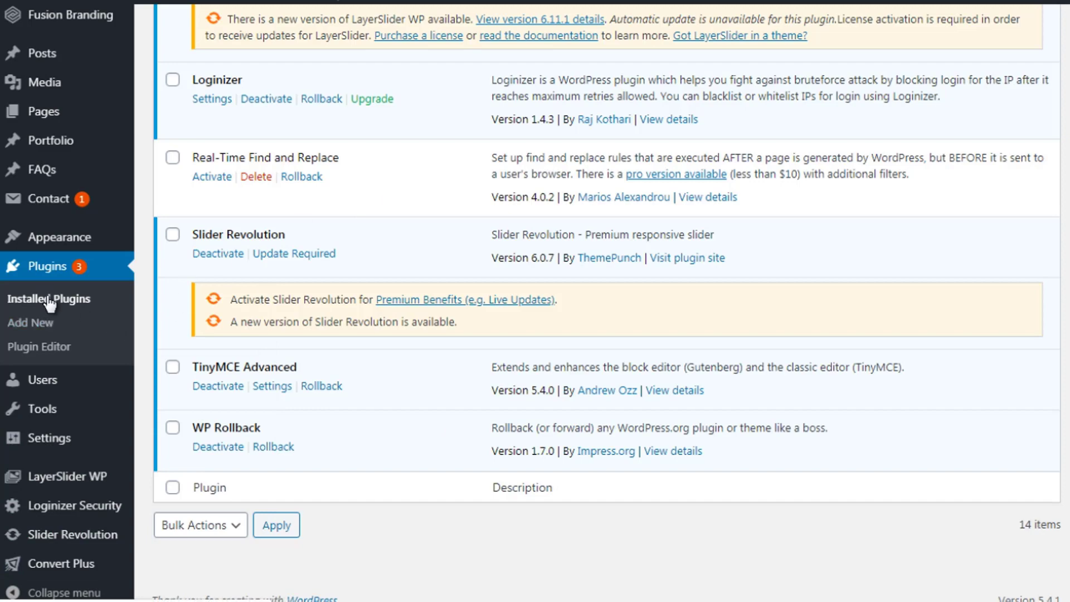
{"action": "scroll", "coordinate": [663, 215], "scroll_direction": "up", "scroll_amount": 15}
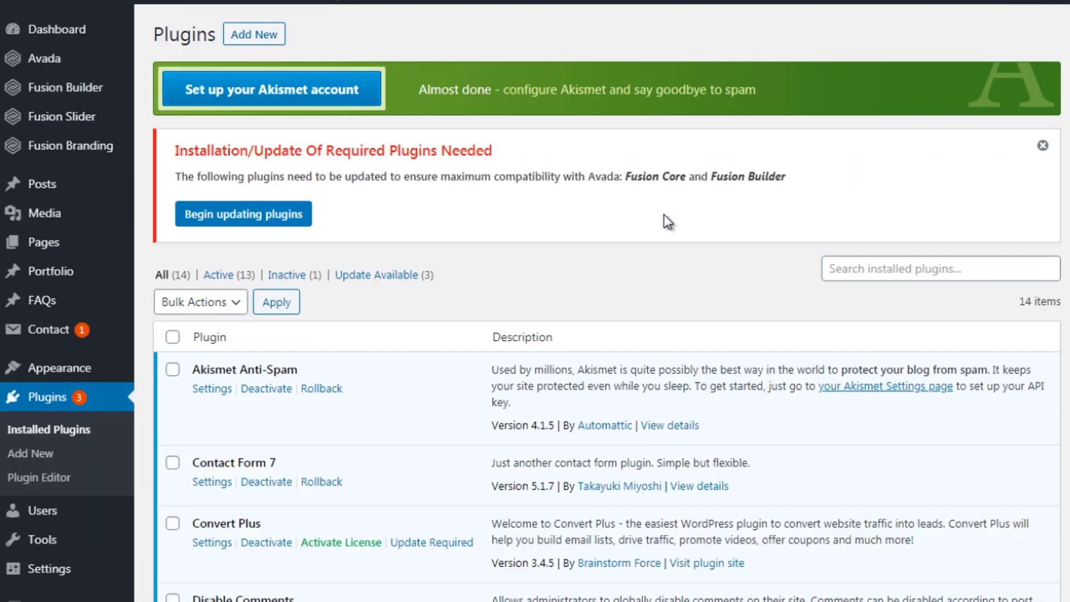
{"action": "scroll", "coordinate": [1030, 299], "scroll_direction": "down", "scroll_amount": 12}
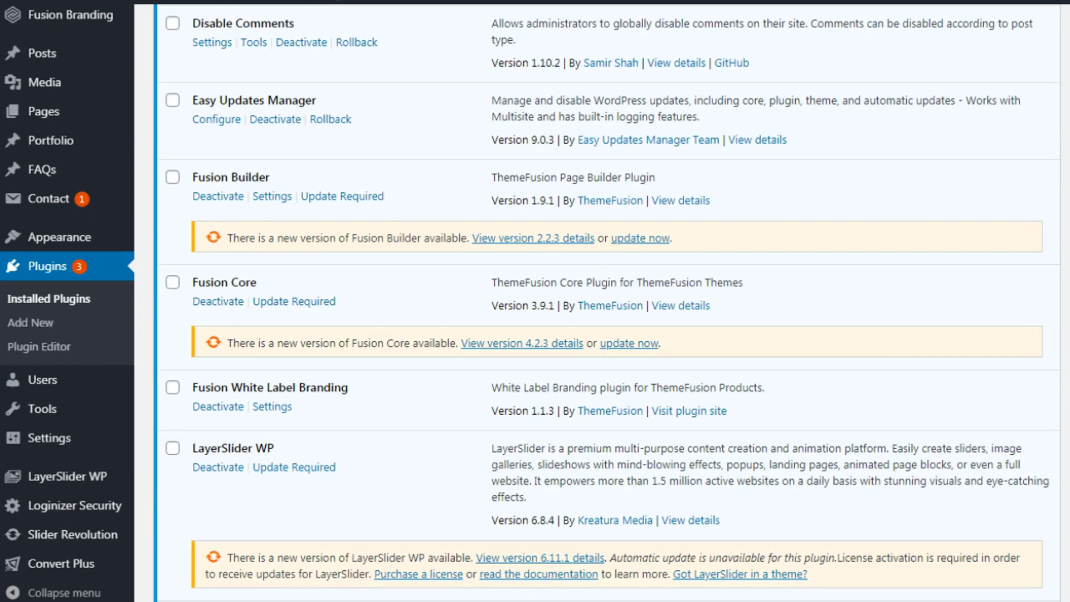
{"action": "scroll", "coordinate": [1031, 309], "scroll_direction": "up", "scroll_amount": 5}
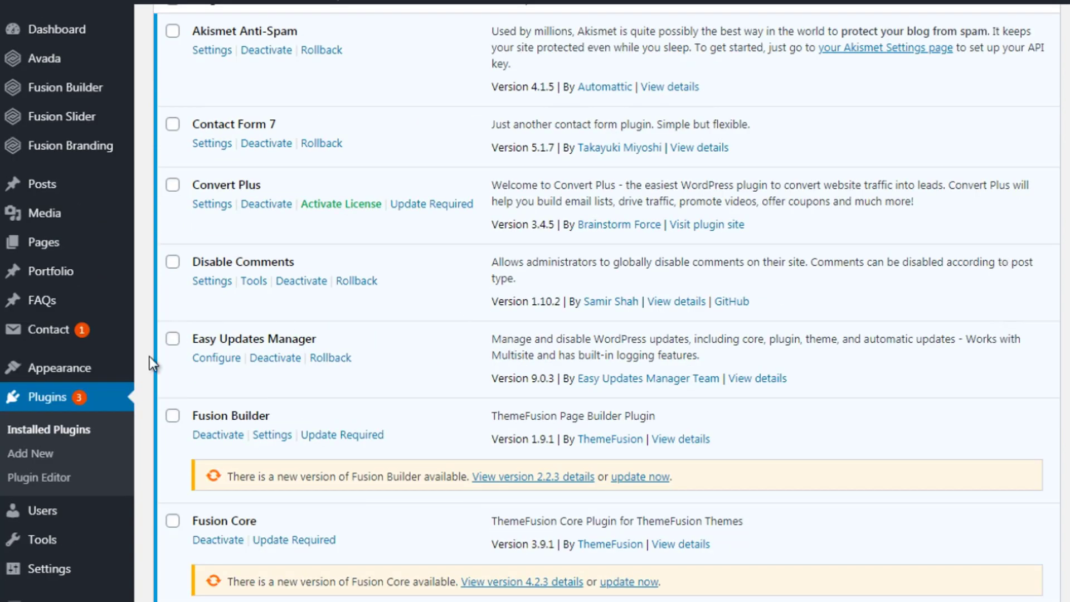
{"action": "left_click", "coordinate": [215, 358]}
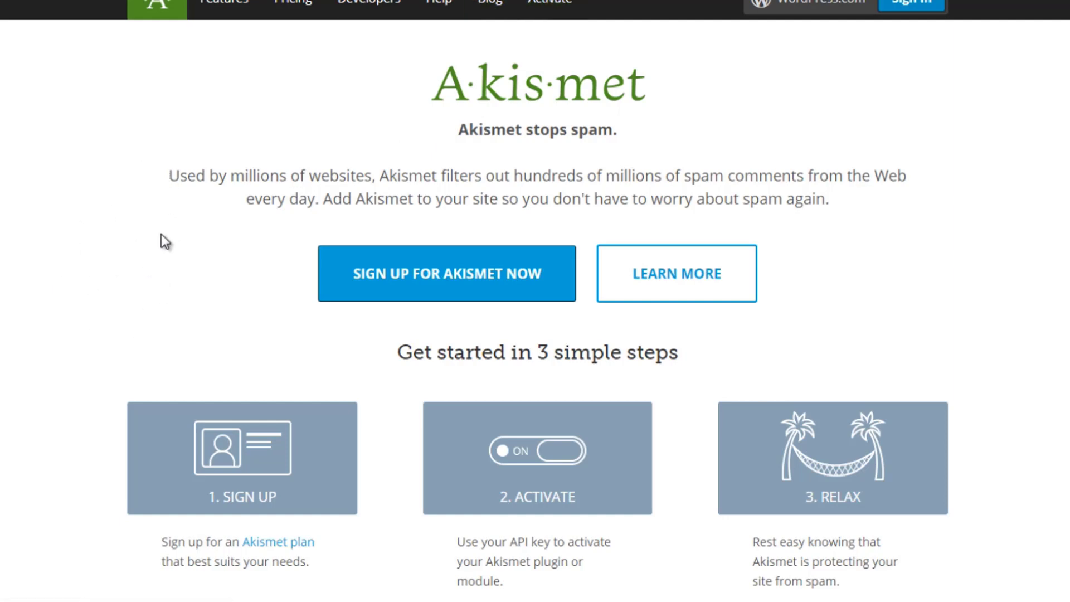
Step: Switch to the UpdraftPlus WordPress Backup Plugin page on WordPress.org and review its description and details
{"action": "left_click", "coordinate": [295, 7]}
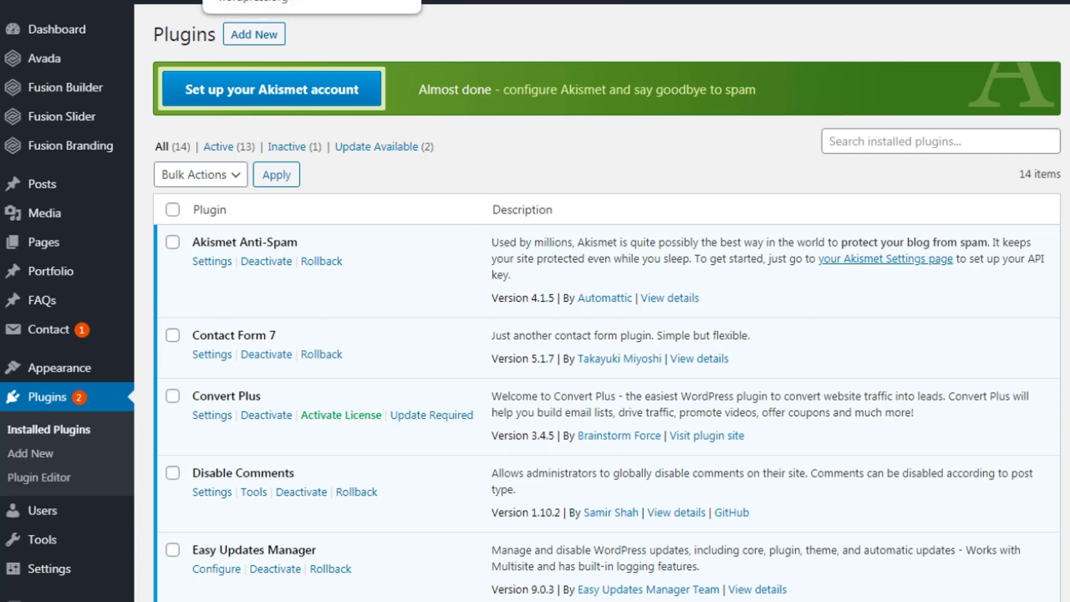
{"action": "left_click", "coordinate": [250, 1]}
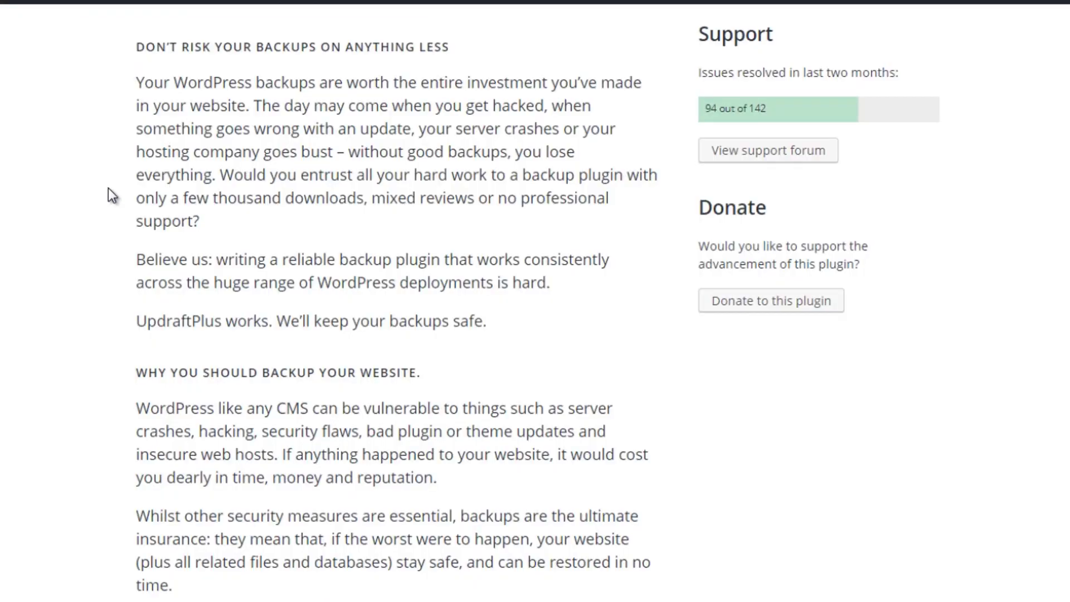
{"action": "scroll", "coordinate": [108, 188], "scroll_direction": "down", "scroll_amount": 10}
{"action": "scroll", "coordinate": [108, 188], "scroll_direction": "up", "scroll_amount": 10}
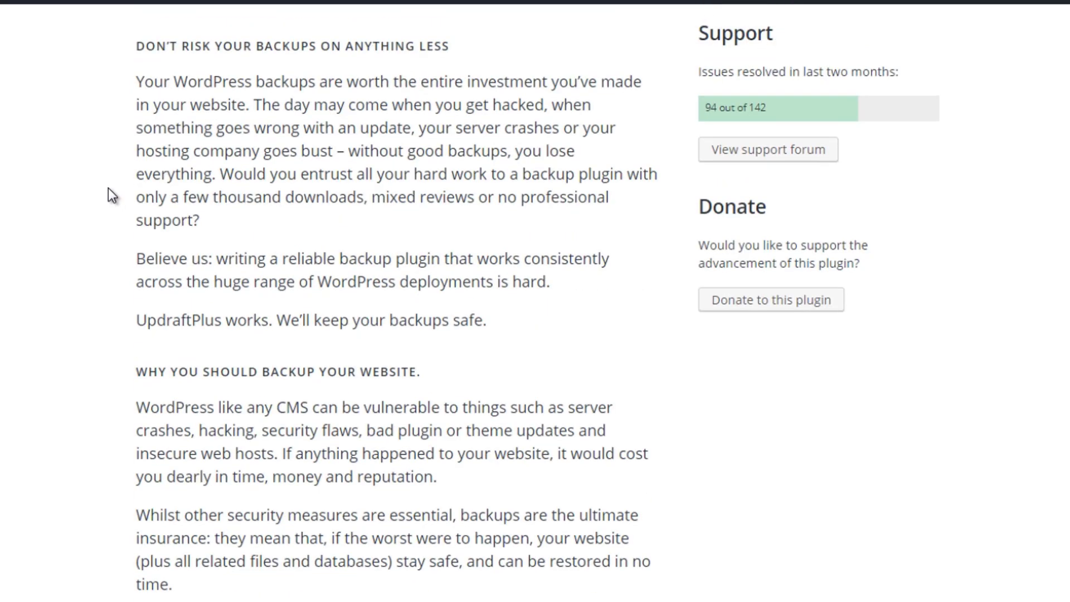
{"action": "scroll", "coordinate": [108, 188], "scroll_direction": "up", "scroll_amount": 8}
{"action": "scroll", "coordinate": [109, 188], "scroll_direction": "up", "scroll_amount": 12}
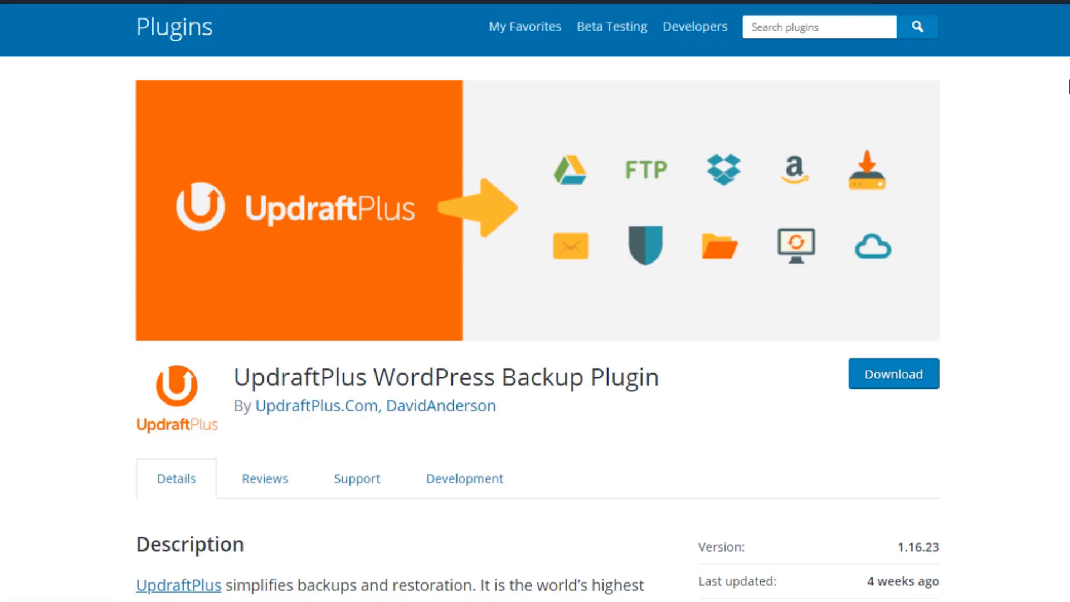
{"action": "scroll", "coordinate": [992, 95], "scroll_direction": "down", "scroll_amount": 1}
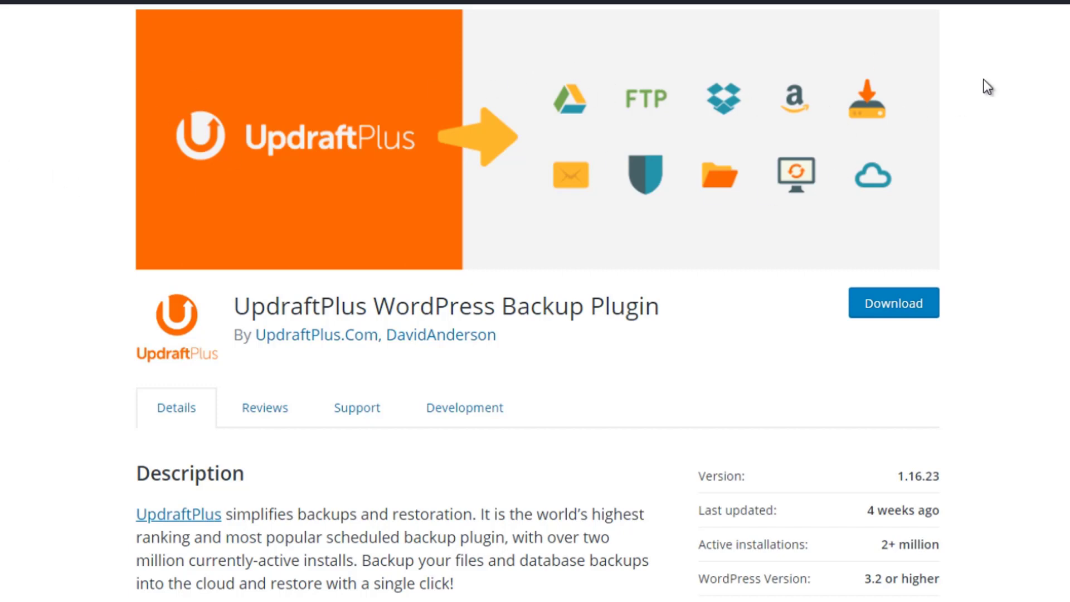
{"action": "scroll", "coordinate": [537, 301], "scroll_direction": "down", "scroll_amount": 2}
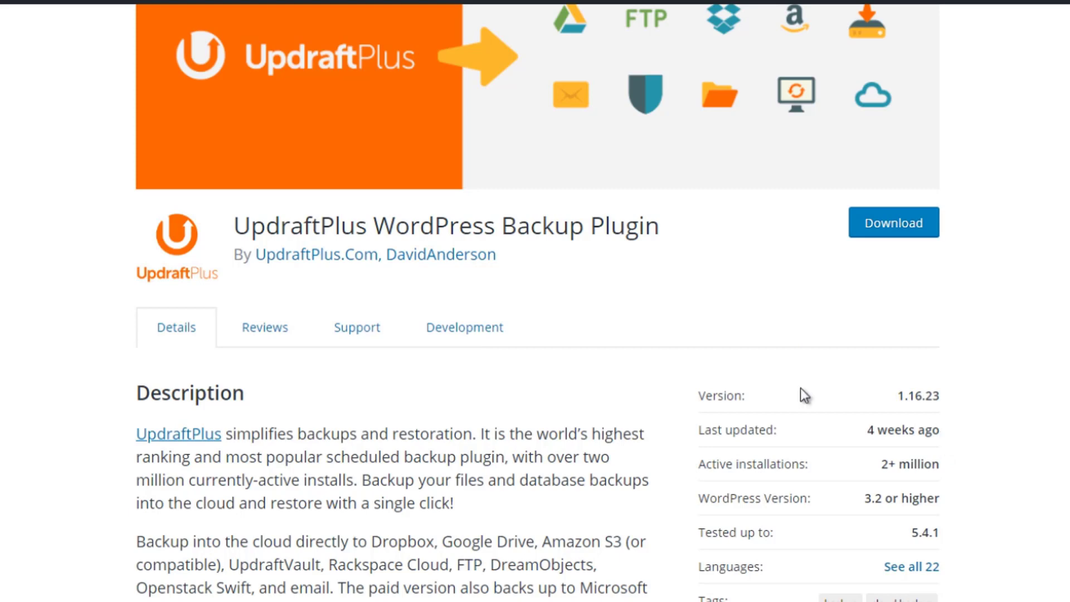
Step: Copy the name "UpdraftPlus" from the plugin page's title
{"action": "left_click_drag", "start_coordinate": [234, 227], "coordinate": [368, 227]}
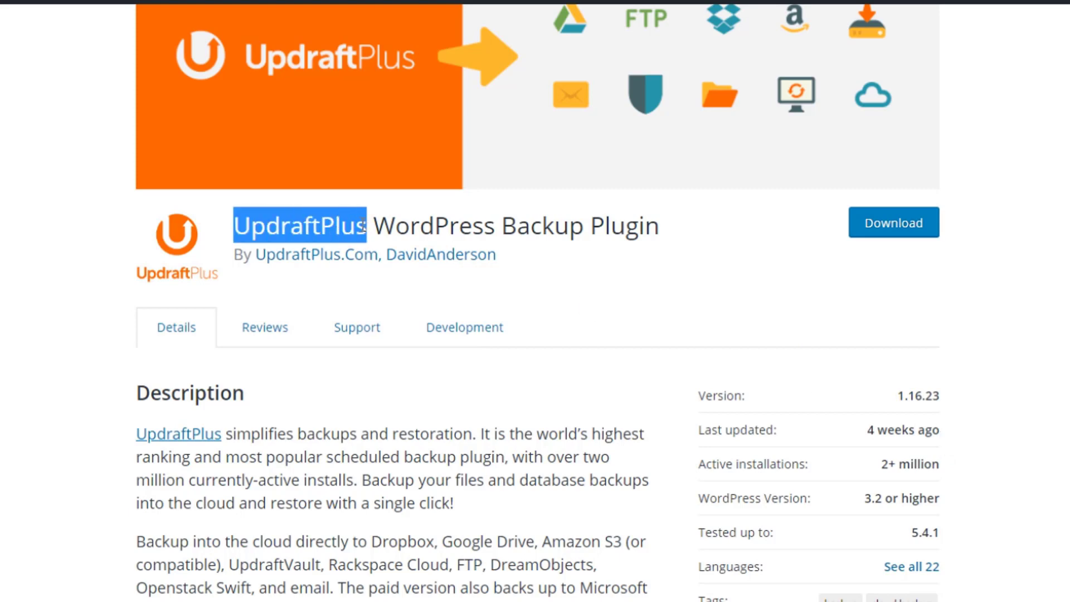
{"action": "right_click", "coordinate": [351, 228]}
{"action": "left_click", "coordinate": [374, 235]}
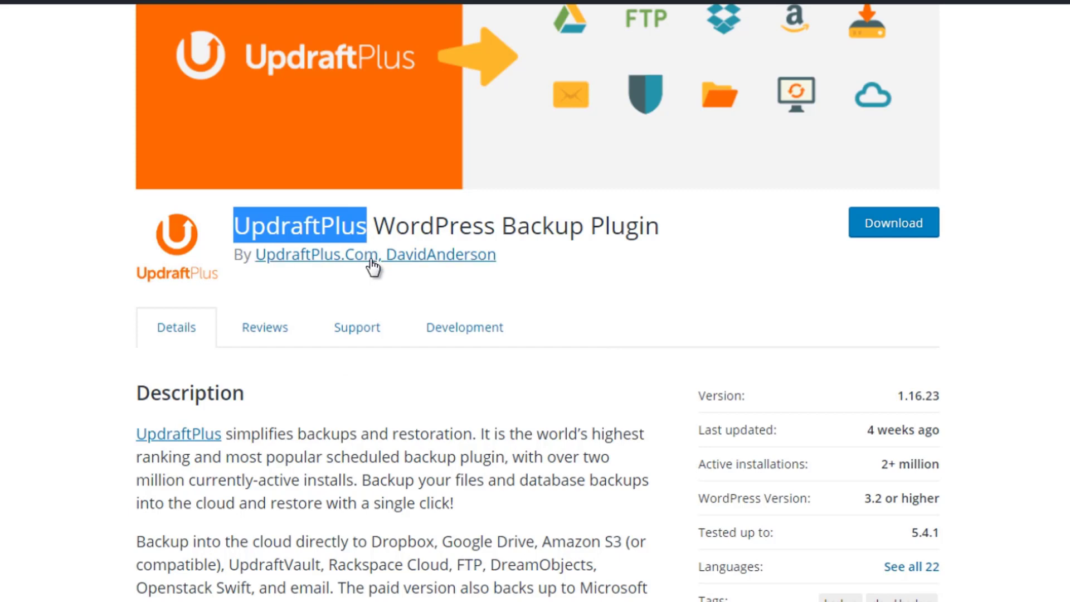
Step: Open the UpdraftPlus publisher's website from the author link, look at it and return to the plugin page
{"action": "right_click", "coordinate": [369, 256]}
{"action": "left_click", "coordinate": [402, 266]}
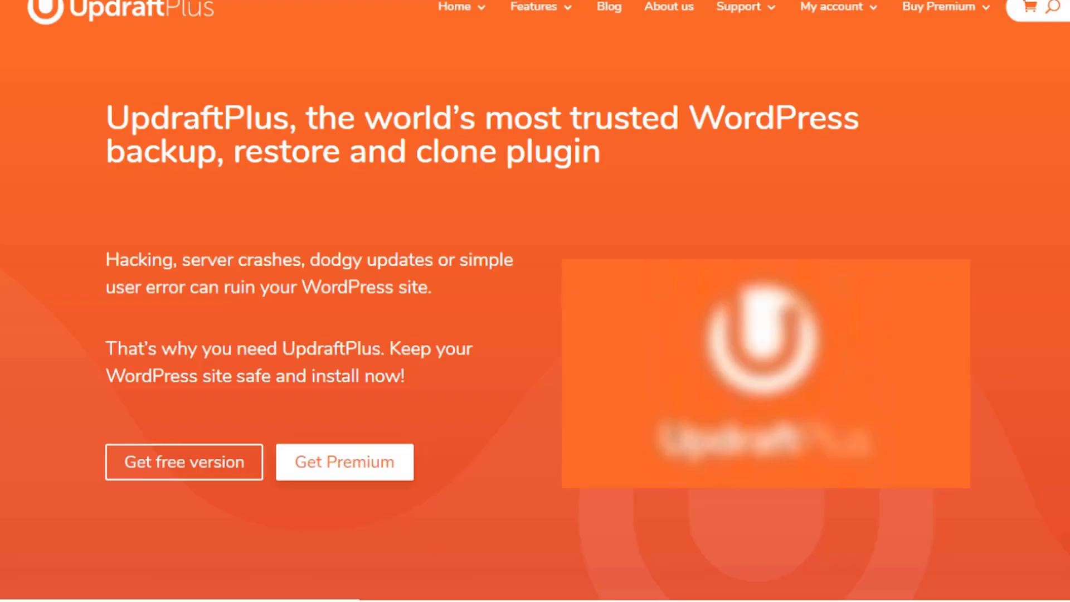
{"action": "mouse_move", "coordinate": [556, 135]}
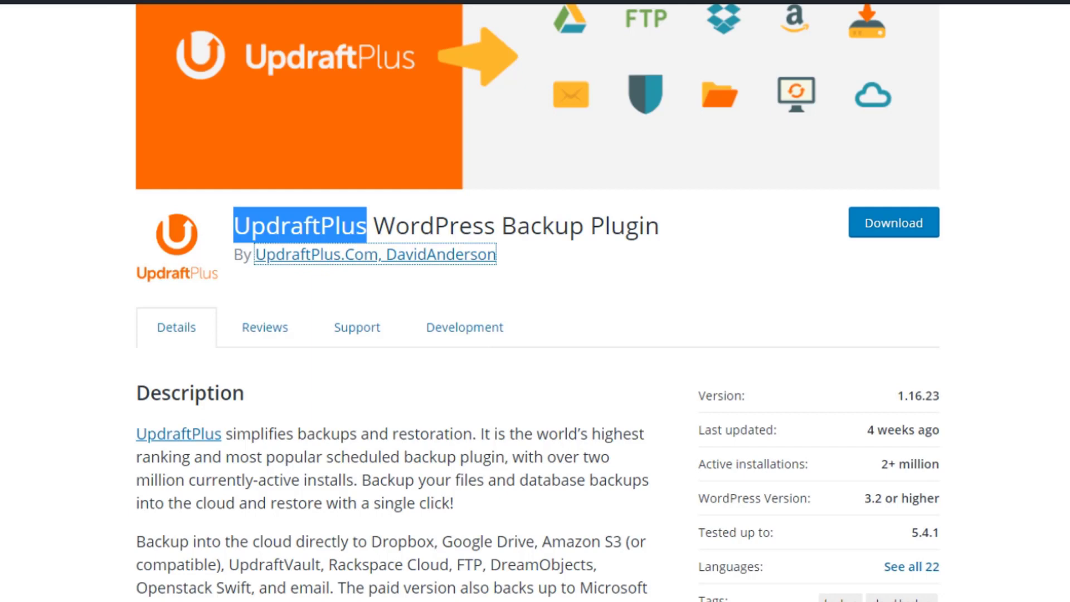
{"action": "left_click", "coordinate": [102, 254]}
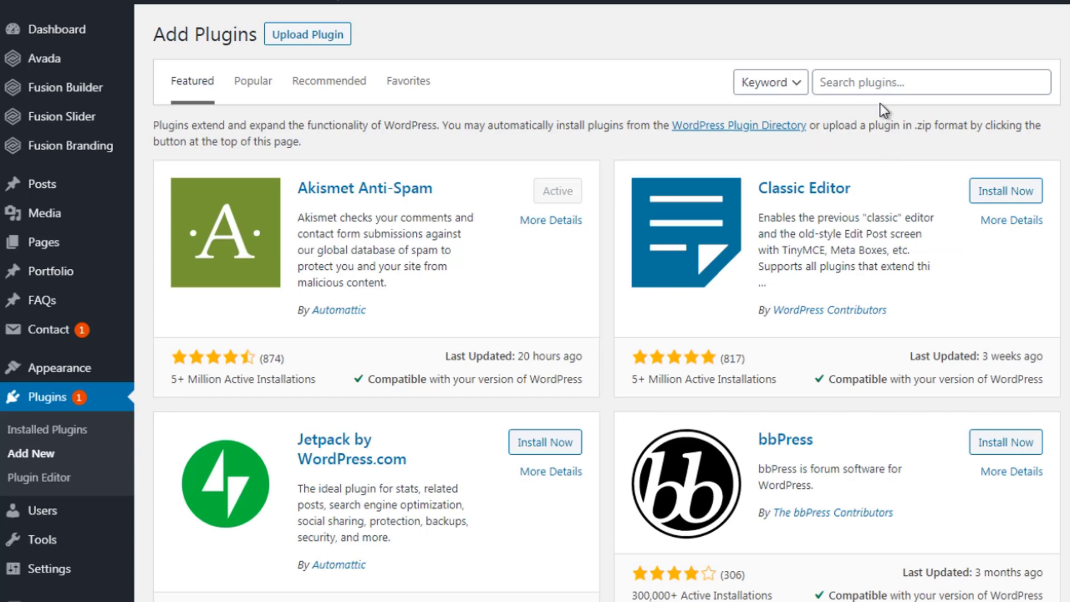
Step: Search the plugin directory for the copied name "UpdraftPlus" on the Add Plugins page
{"action": "left_click", "coordinate": [874, 82]}
{"action": "key", "text": "ctrl+v"}
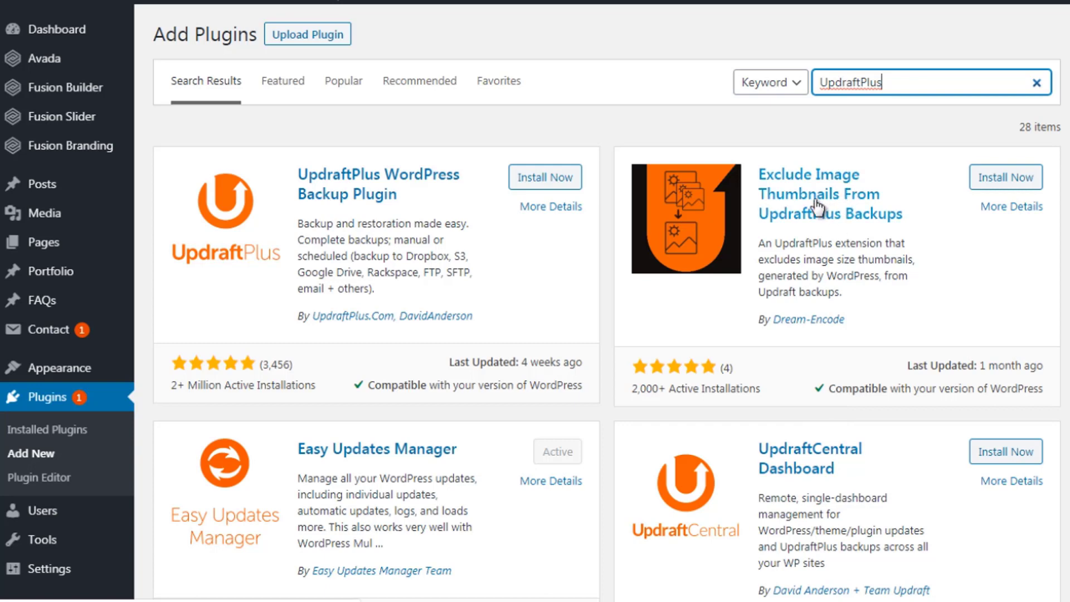
{"action": "left_click", "coordinate": [610, 342]}
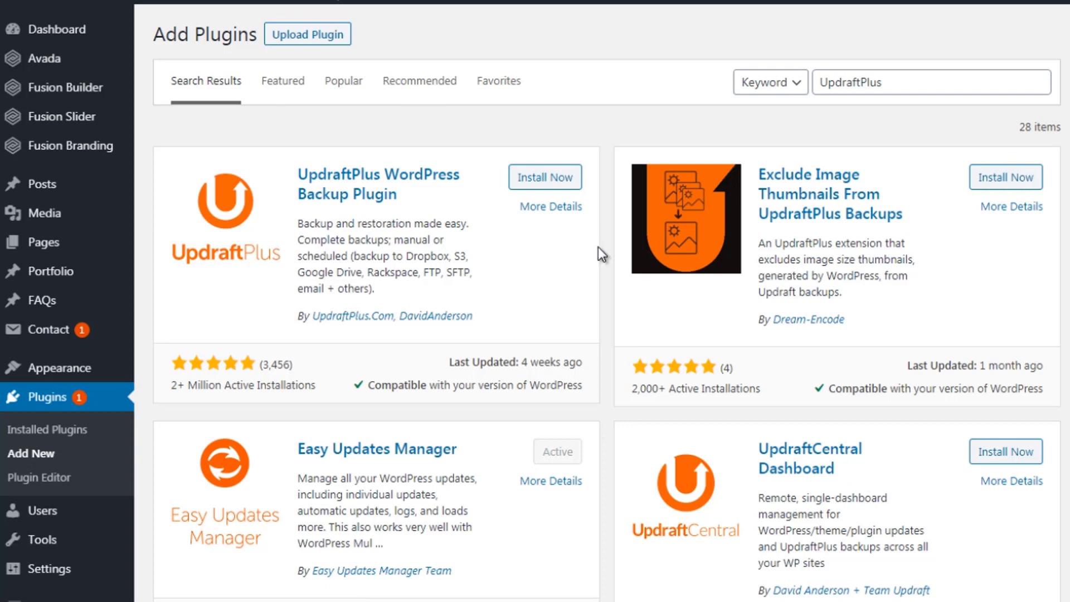
Step: Install and activate the UpdraftPlus WordPress Backup Plugin and start it from its welcome notice on the installed plugins list
{"action": "left_click", "coordinate": [566, 179]}
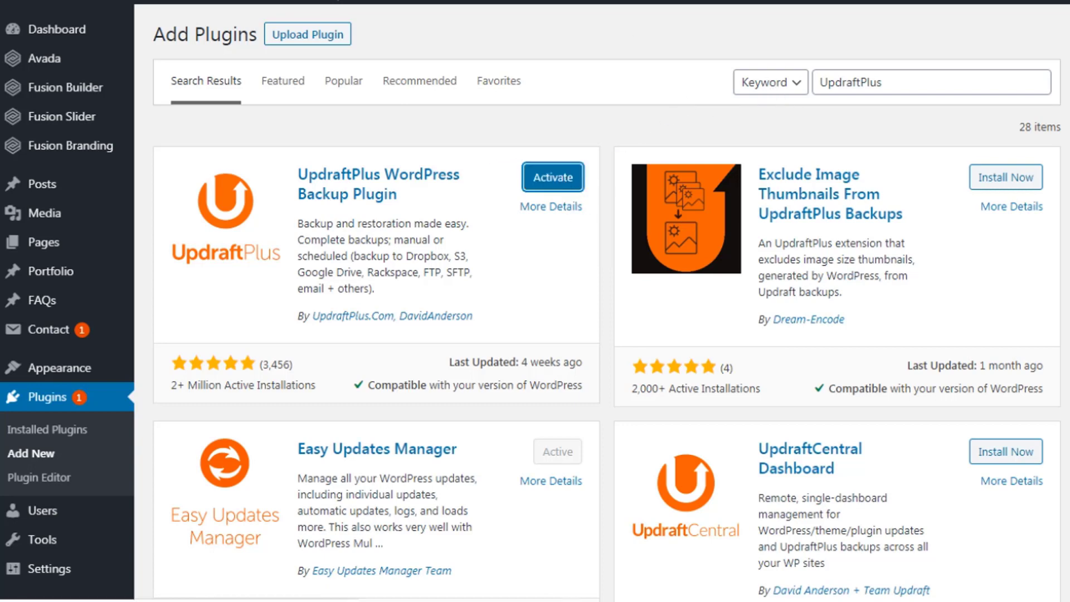
{"action": "left_click", "coordinate": [557, 180]}
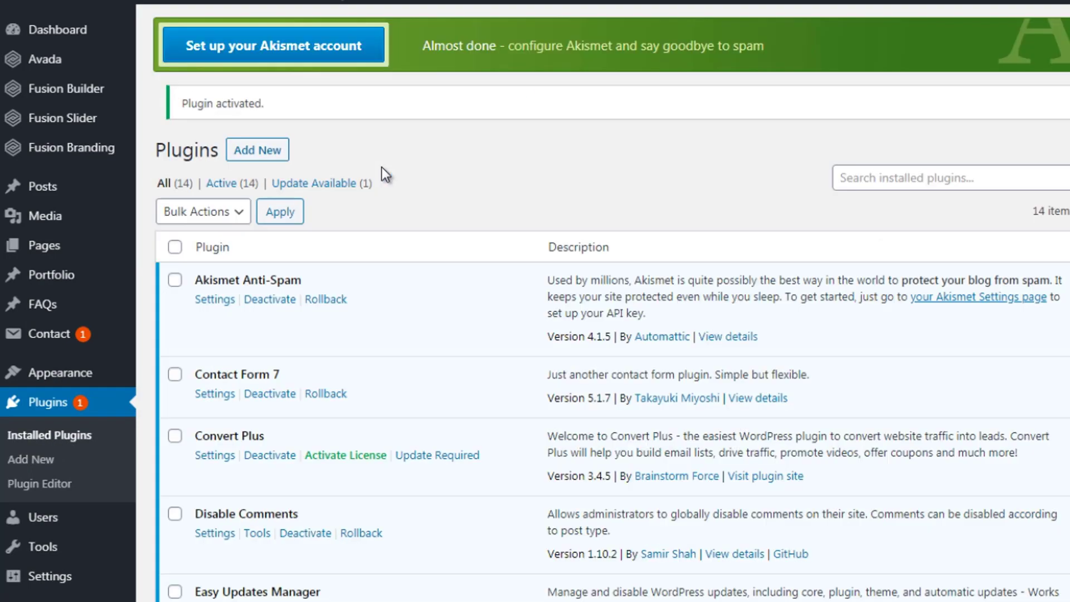
{"action": "scroll", "coordinate": [267, 223], "scroll_direction": "down", "scroll_amount": 12}
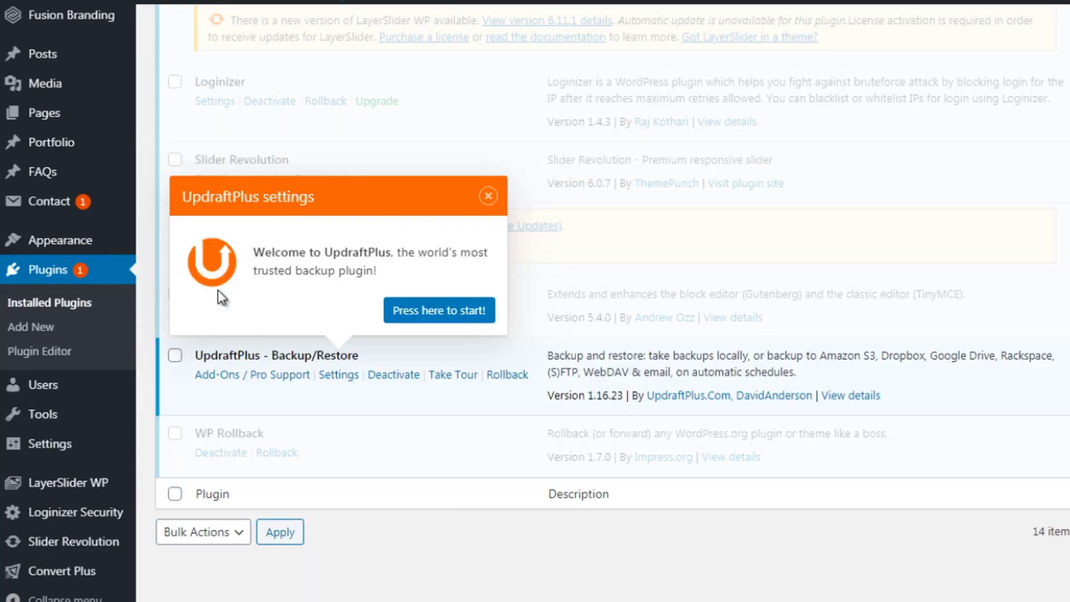
{"action": "left_click", "coordinate": [429, 311]}
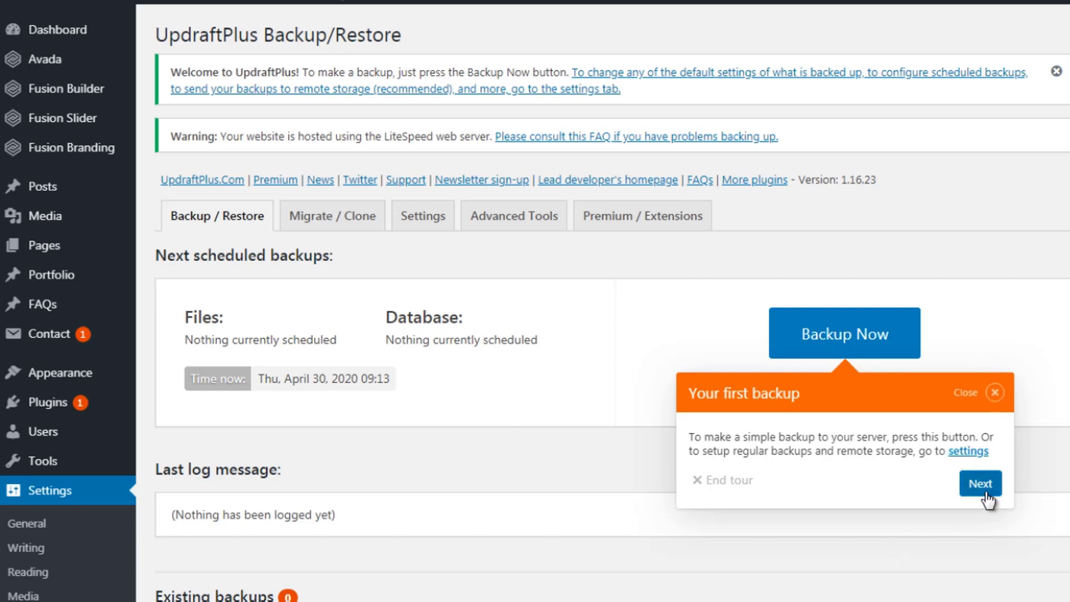
Step: Close the first-backup tour and look over the Backup / Restore page
{"action": "left_click", "coordinate": [995, 392]}
{"action": "scroll", "coordinate": [981, 396], "scroll_direction": "down", "scroll_amount": 5}
{"action": "scroll", "coordinate": [981, 395], "scroll_direction": "up", "scroll_amount": 5}
{"action": "scroll", "coordinate": [602, 301], "scroll_direction": "down", "scroll_amount": 1}
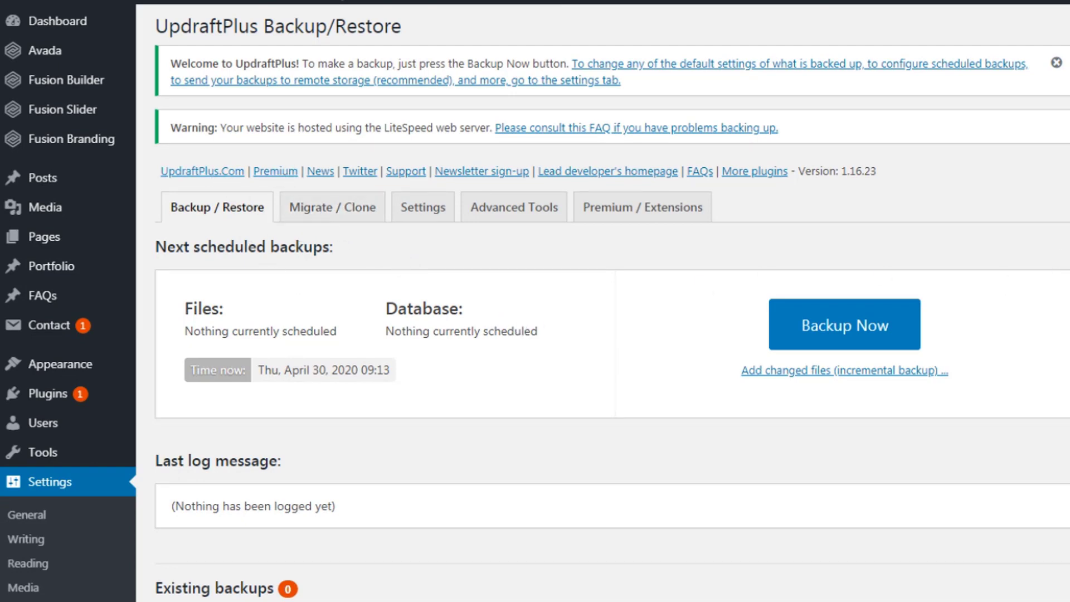
{"action": "scroll", "coordinate": [612, 301], "scroll_direction": "down", "scroll_amount": 2}
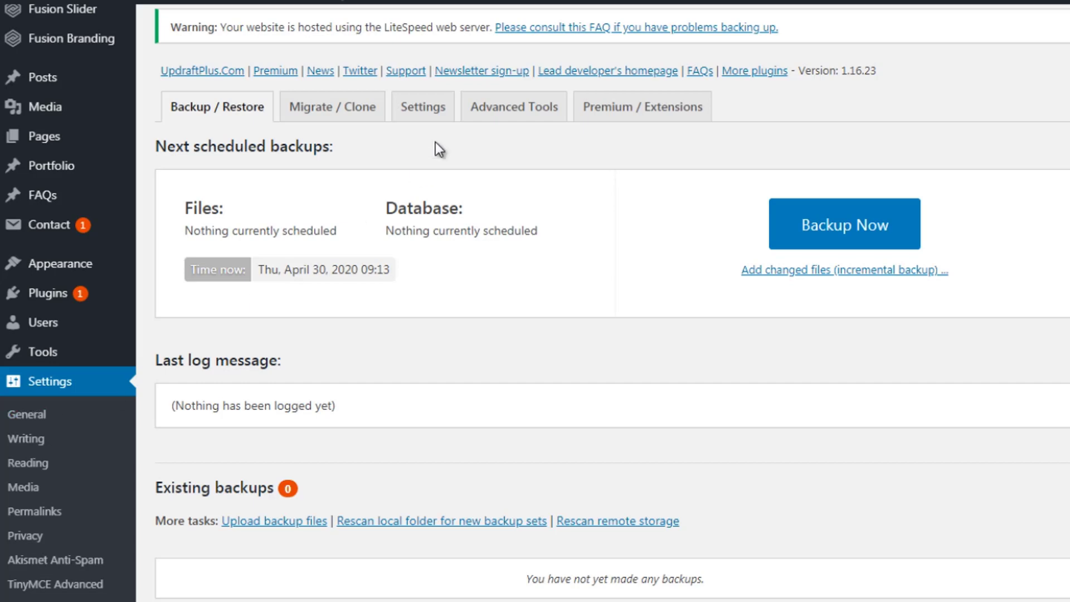
Step: Open the UpdraftPlus settings and review the backup schedules, remote storage choices, included files, exclusion rules and email report options
{"action": "left_click", "coordinate": [437, 110]}
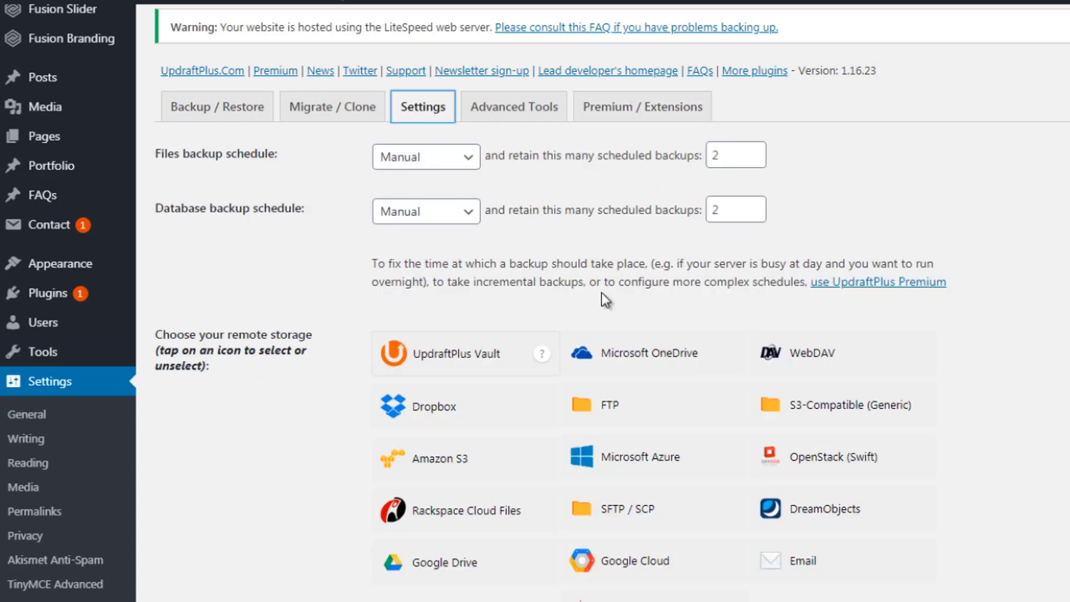
{"action": "scroll", "coordinate": [535, 334], "scroll_direction": "down", "scroll_amount": 4}
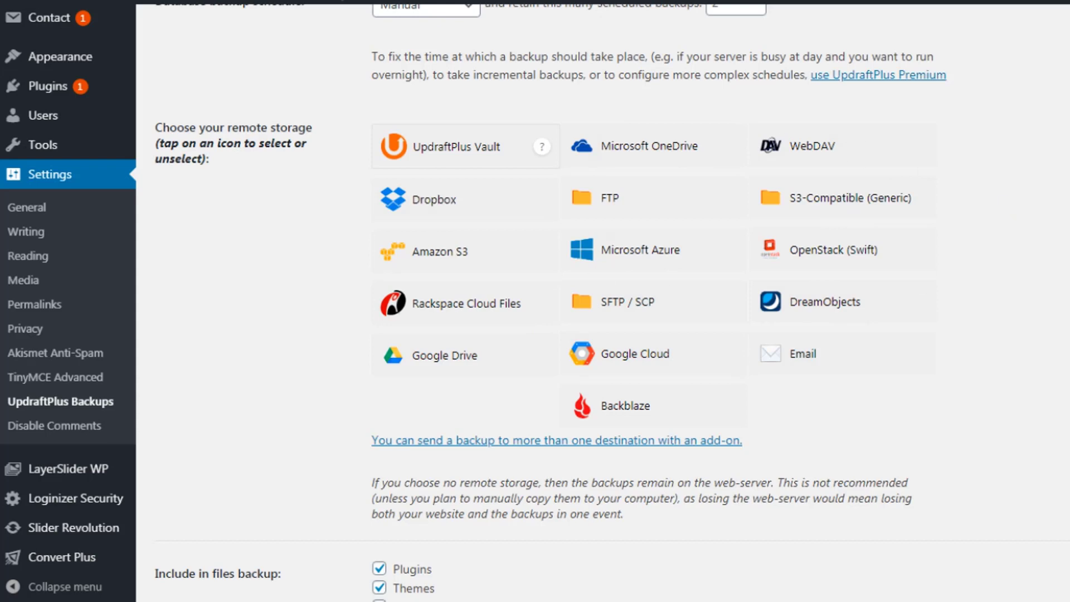
{"action": "scroll", "coordinate": [535, 300], "scroll_direction": "down", "scroll_amount": 5}
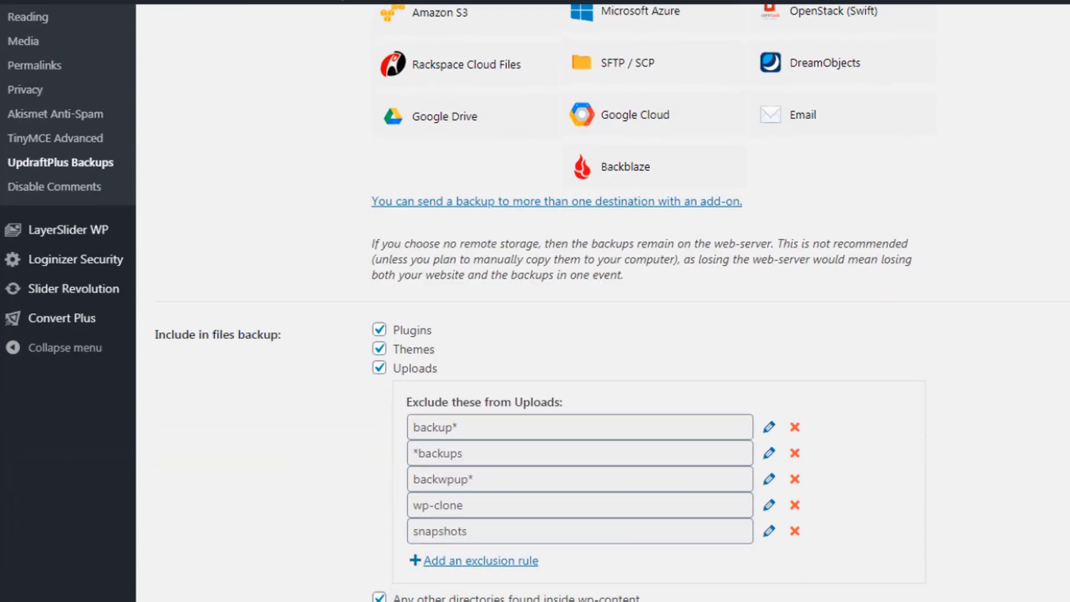
{"action": "scroll", "coordinate": [535, 300], "scroll_direction": "down", "scroll_amount": 4}
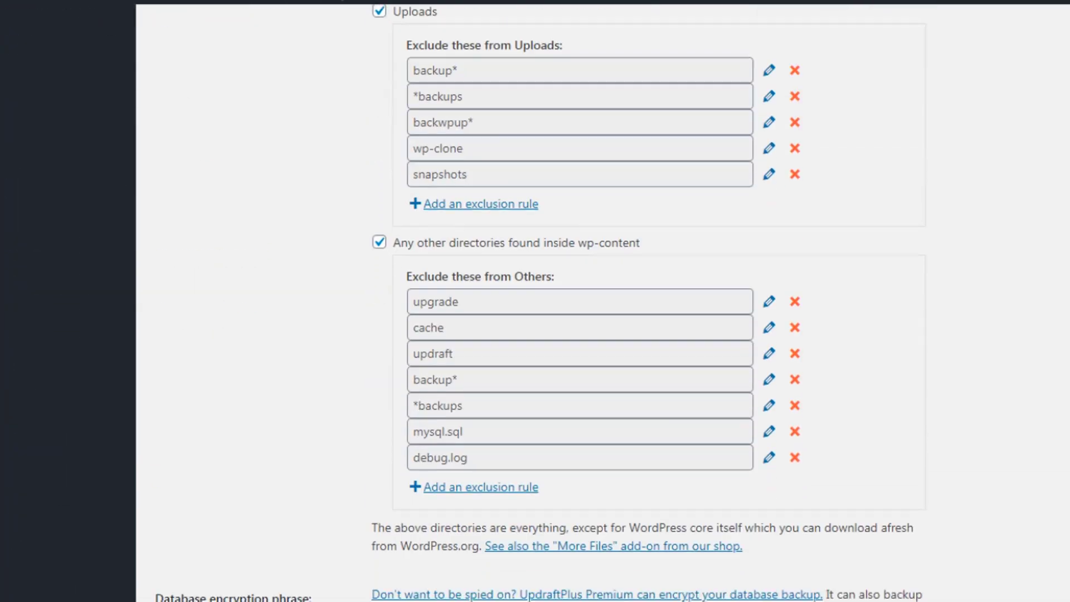
{"action": "scroll", "coordinate": [535, 301], "scroll_direction": "down", "scroll_amount": 8}
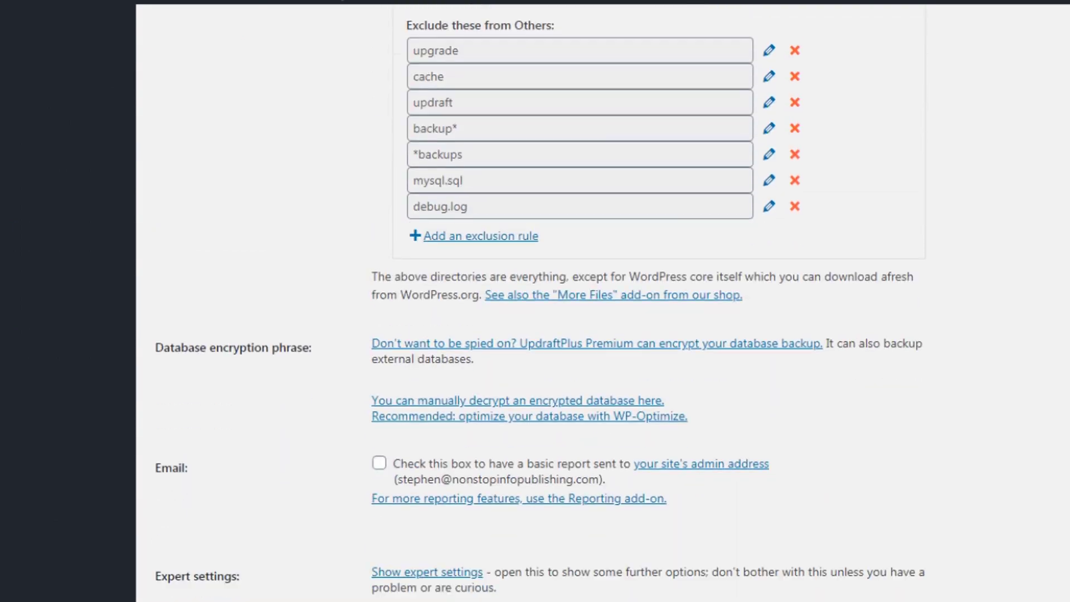
{"action": "scroll", "coordinate": [535, 300], "scroll_direction": "up", "scroll_amount": 15}
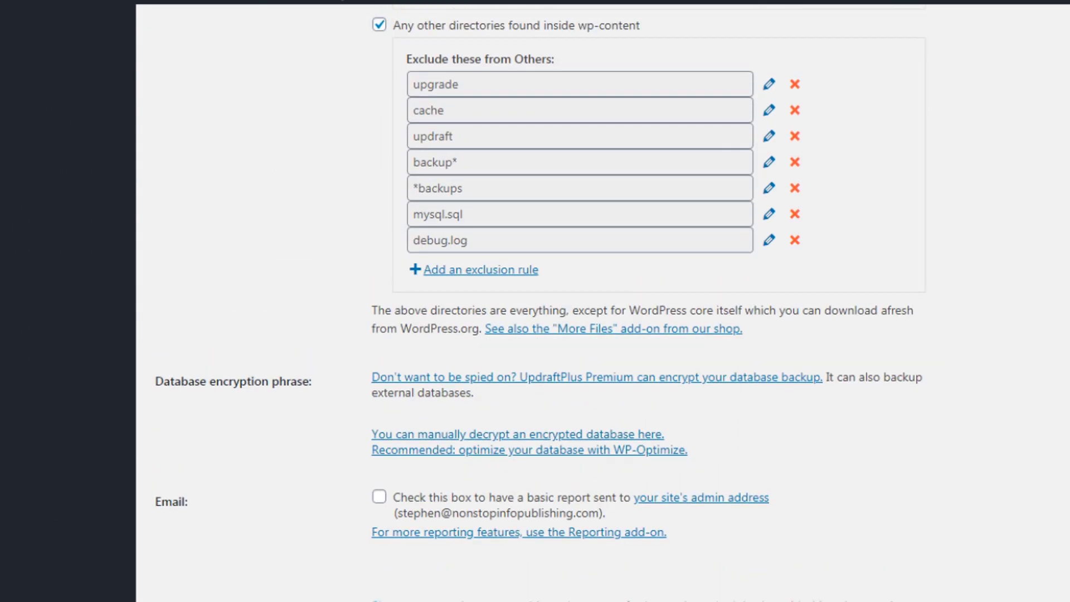
{"action": "scroll", "coordinate": [413, 346], "scroll_direction": "up", "scroll_amount": 4}
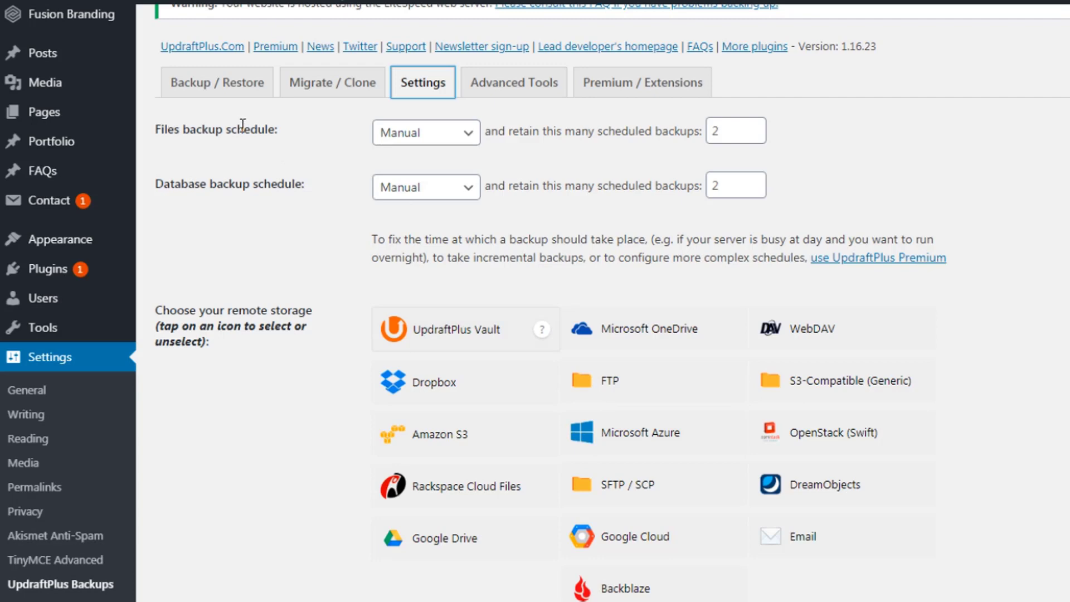
Step: Set both the files backup schedule and the database backup schedule to Daily
{"action": "left_click", "coordinate": [416, 141]}
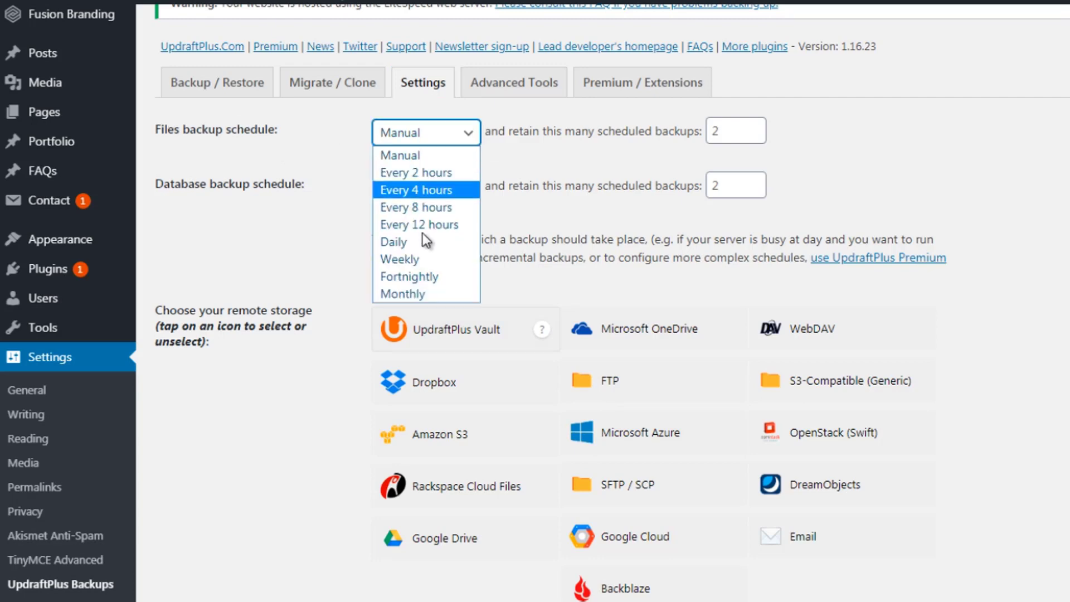
{"action": "left_click", "coordinate": [430, 172]}
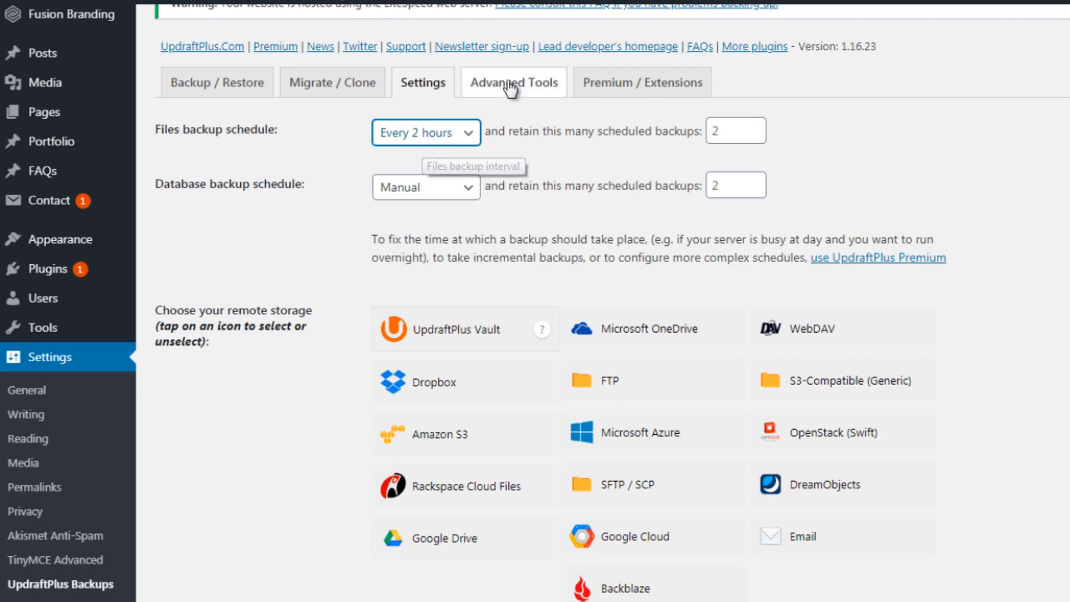
{"action": "left_click", "coordinate": [437, 134]}
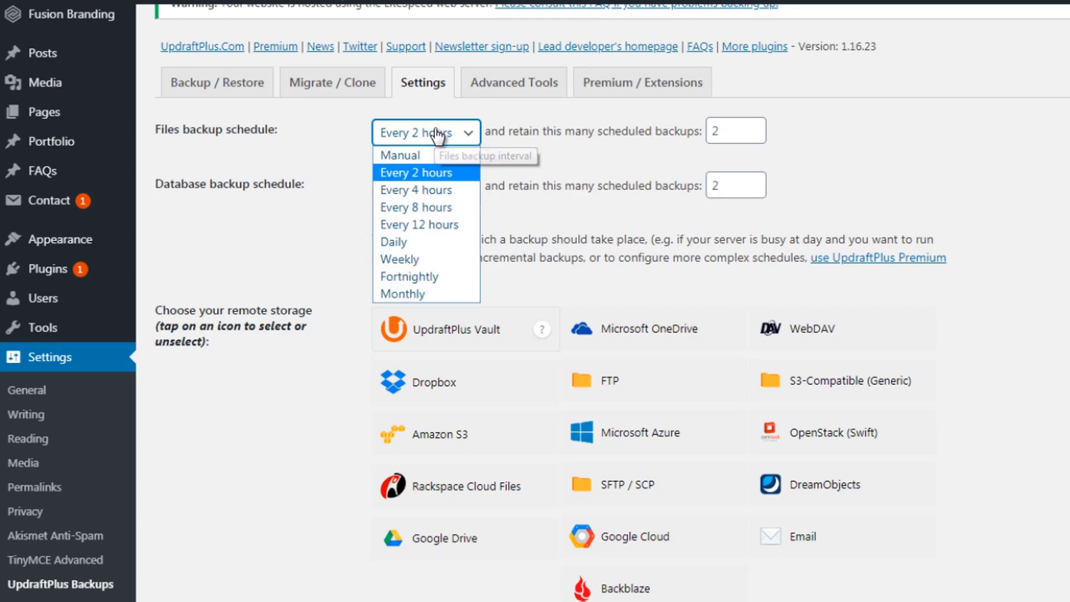
{"action": "left_click", "coordinate": [430, 251]}
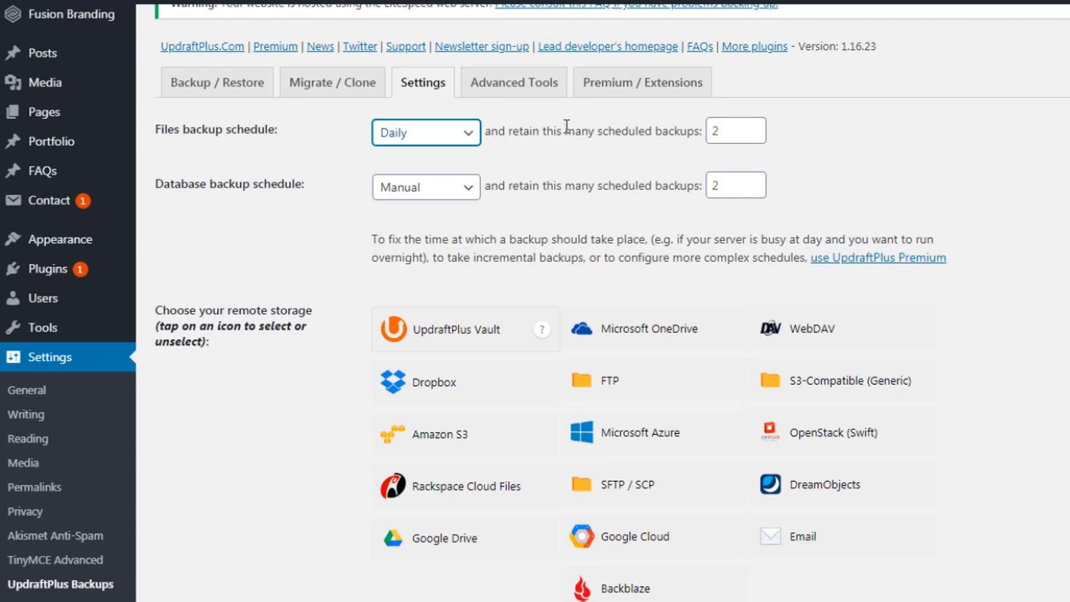
{"action": "left_click", "coordinate": [431, 196]}
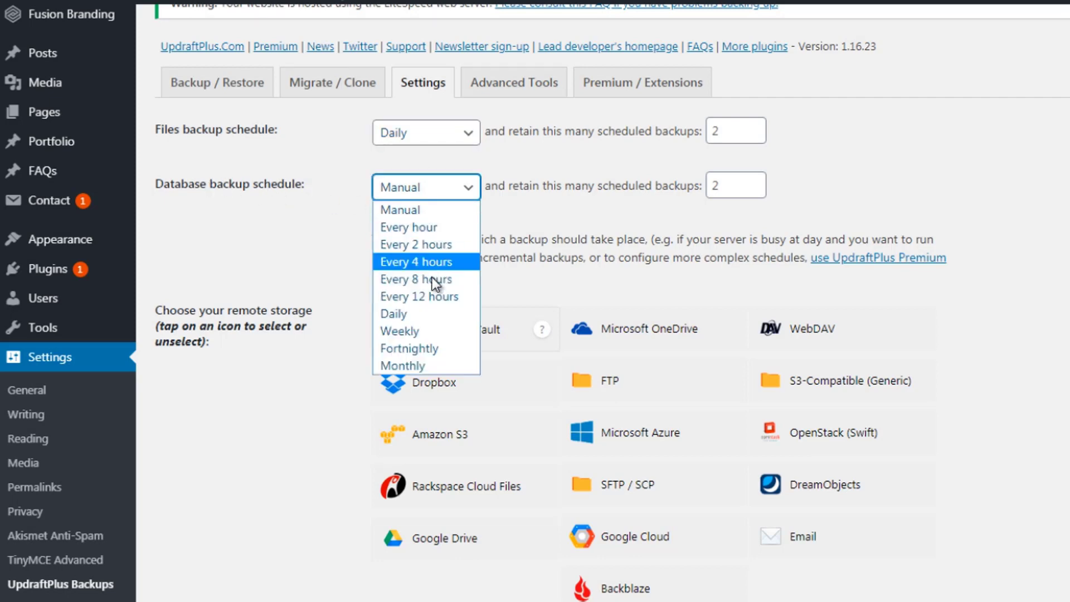
{"action": "left_click", "coordinate": [424, 313]}
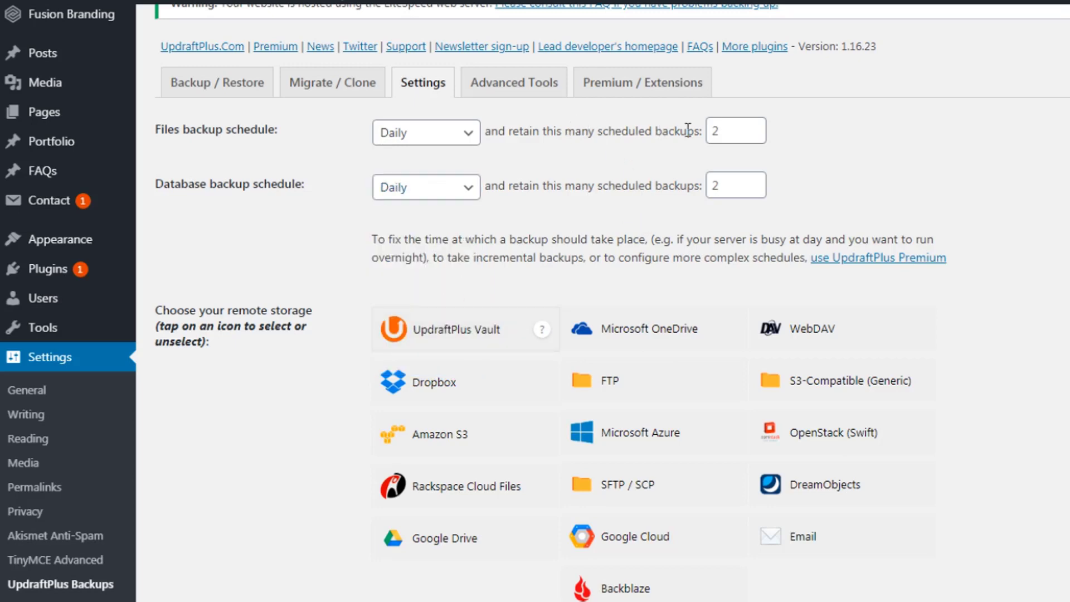
Step: Set the number of retained scheduled files backups to 10
{"action": "double_click", "coordinate": [718, 130]}
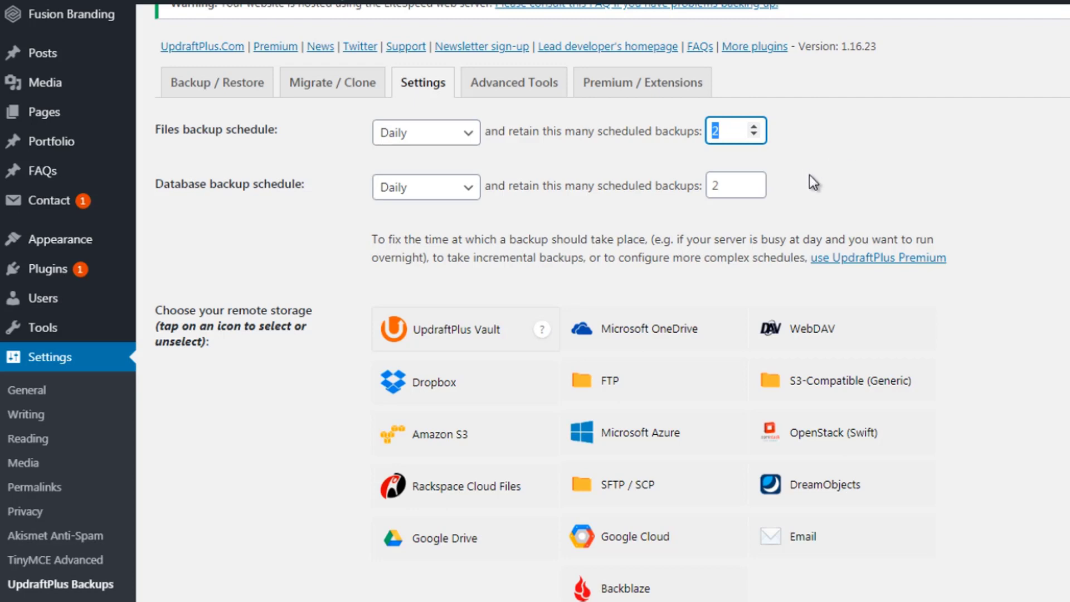
{"action": "type", "text": "10"}
{"action": "left_click", "coordinate": [807, 170]}
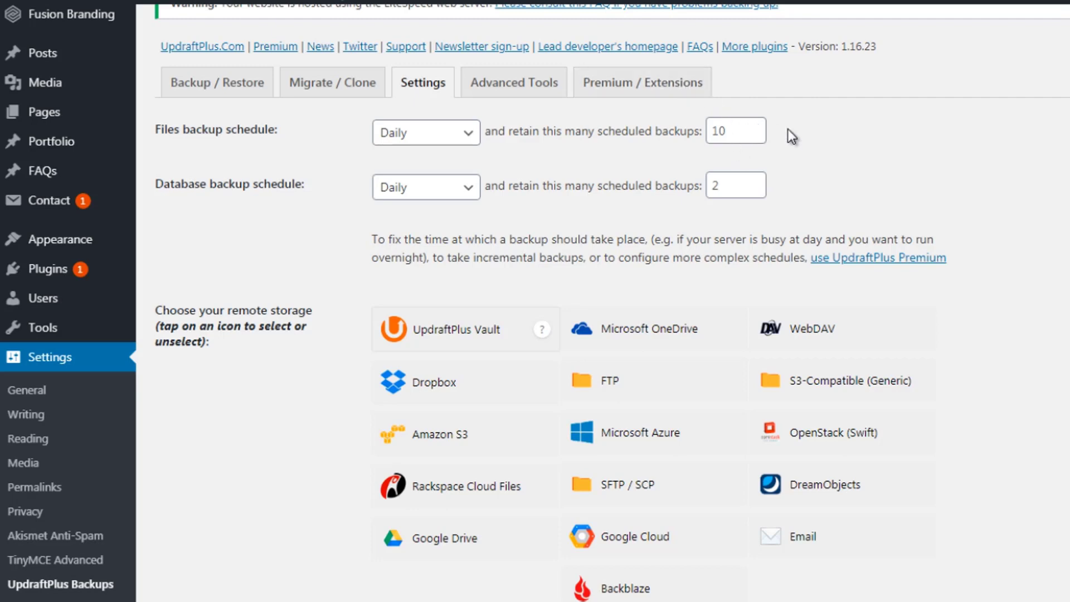
Step: Set the number of retained scheduled backups to 5 for both the files and the database
{"action": "left_click_drag", "start_coordinate": [747, 131], "coordinate": [695, 132]}
{"action": "type", "text": "5"}
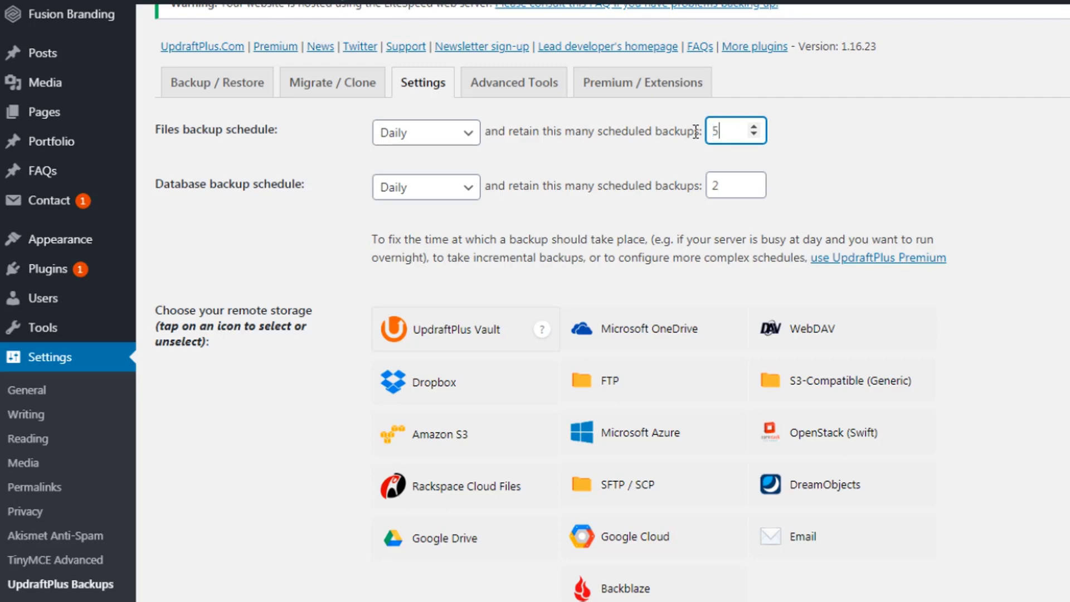
{"action": "left_click_drag", "start_coordinate": [725, 185], "coordinate": [711, 185]}
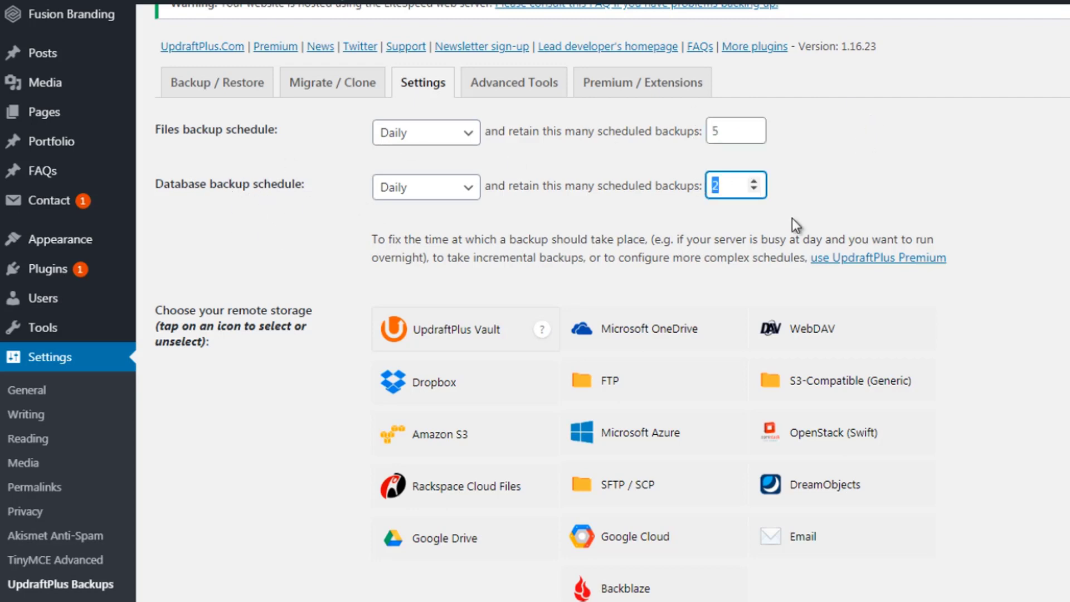
{"action": "type", "text": "5"}
{"action": "left_click_drag", "start_coordinate": [722, 186], "coordinate": [702, 187]}
Step: Look at the Premium / Extensions feature comparison and return to the backup settings
{"action": "left_click", "coordinate": [632, 95]}
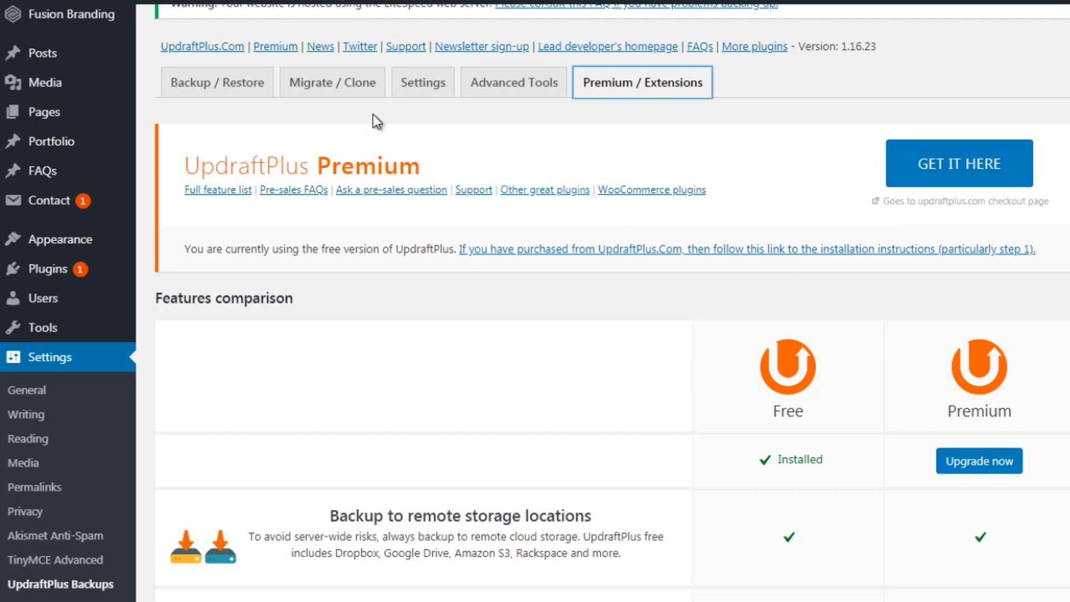
{"action": "left_click", "coordinate": [423, 92]}
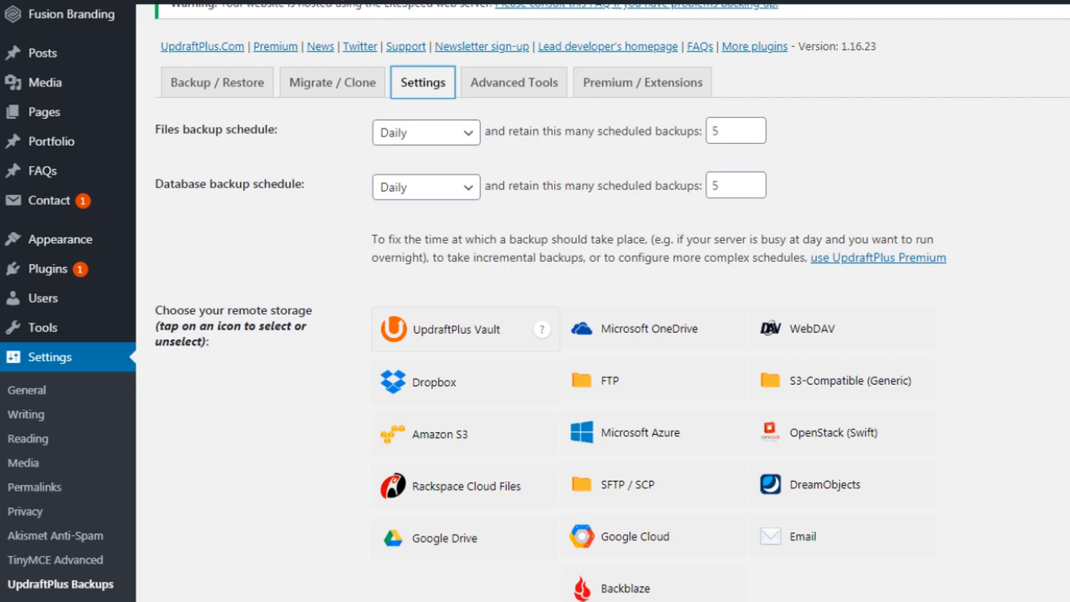
Step: Switch to the Wordfence website and review its endpoint firewall comparison, WordPress Firewall and Security Scanner descriptions
{"action": "left_click", "coordinate": [262, 0]}
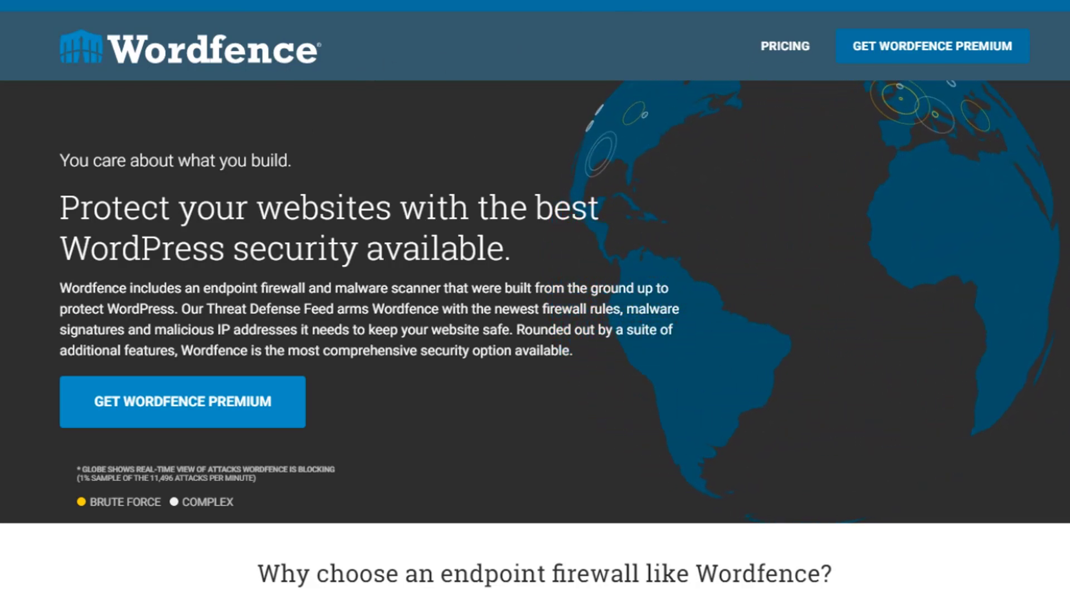
{"action": "scroll", "coordinate": [535, 339], "scroll_direction": "down", "scroll_amount": 10}
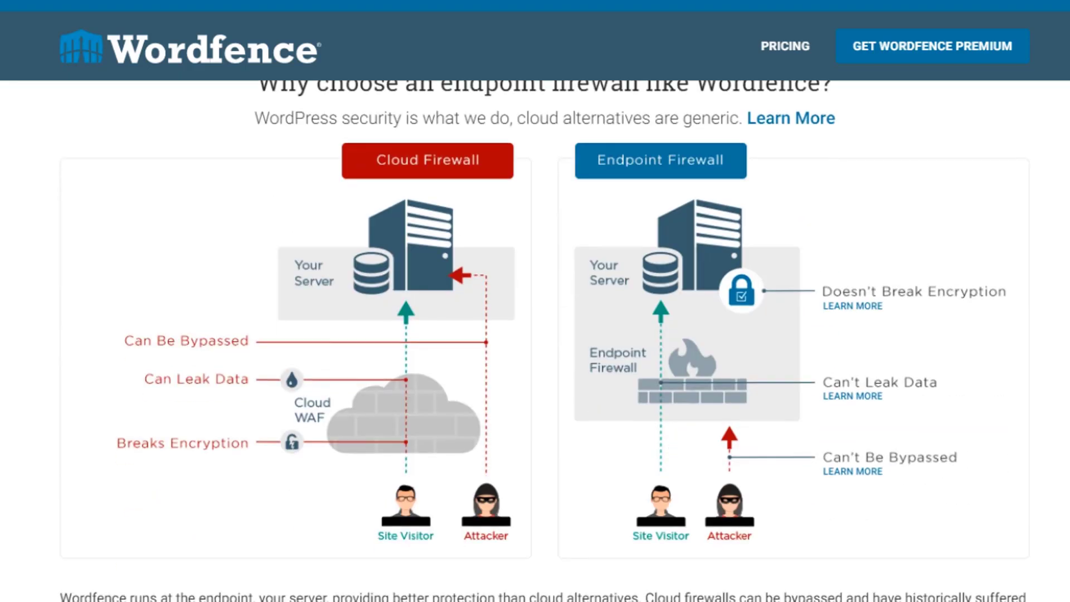
{"action": "scroll", "coordinate": [535, 340], "scroll_direction": "up", "scroll_amount": 2}
{"action": "scroll", "coordinate": [534, 340], "scroll_direction": "down", "scroll_amount": 1}
{"action": "scroll", "coordinate": [534, 340], "scroll_direction": "down", "scroll_amount": 10}
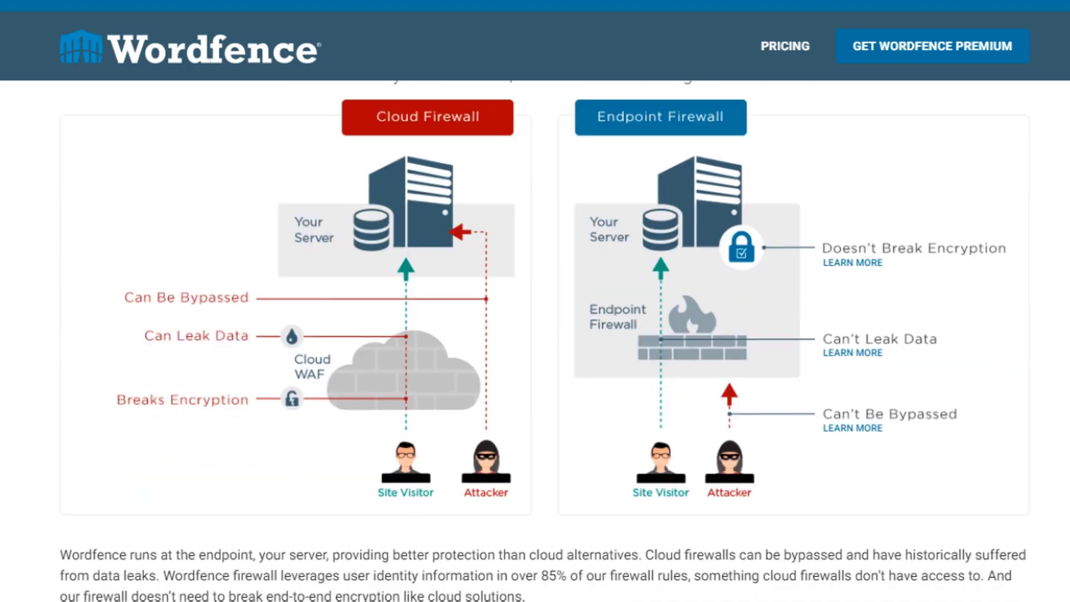
{"action": "scroll", "coordinate": [535, 306], "scroll_direction": "down", "scroll_amount": 6}
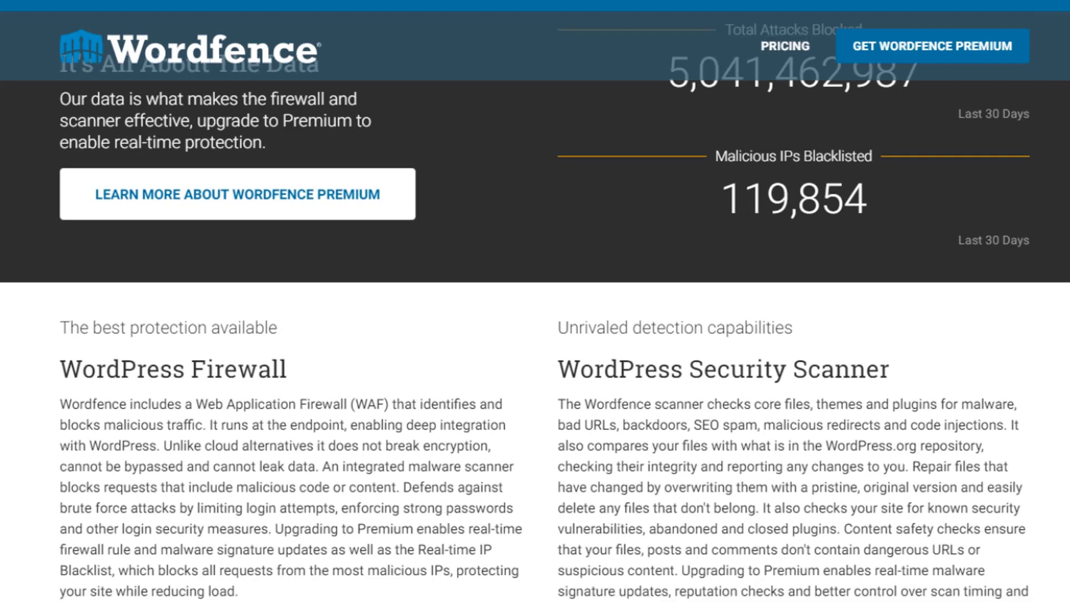
{"action": "scroll", "coordinate": [535, 306], "scroll_direction": "down", "scroll_amount": 1}
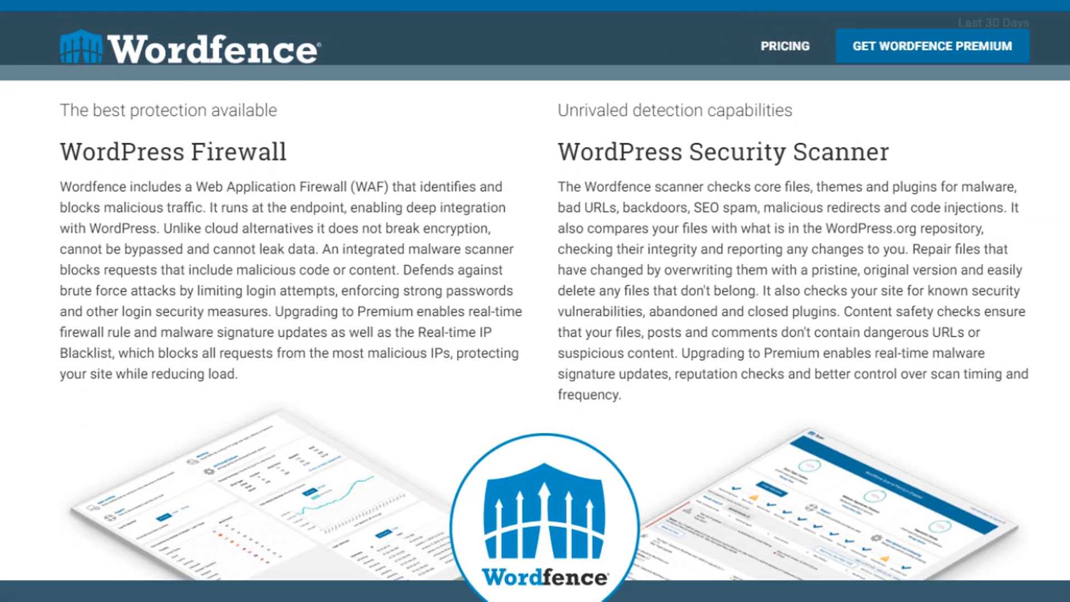
{"action": "scroll", "coordinate": [534, 306], "scroll_direction": "down", "scroll_amount": 2}
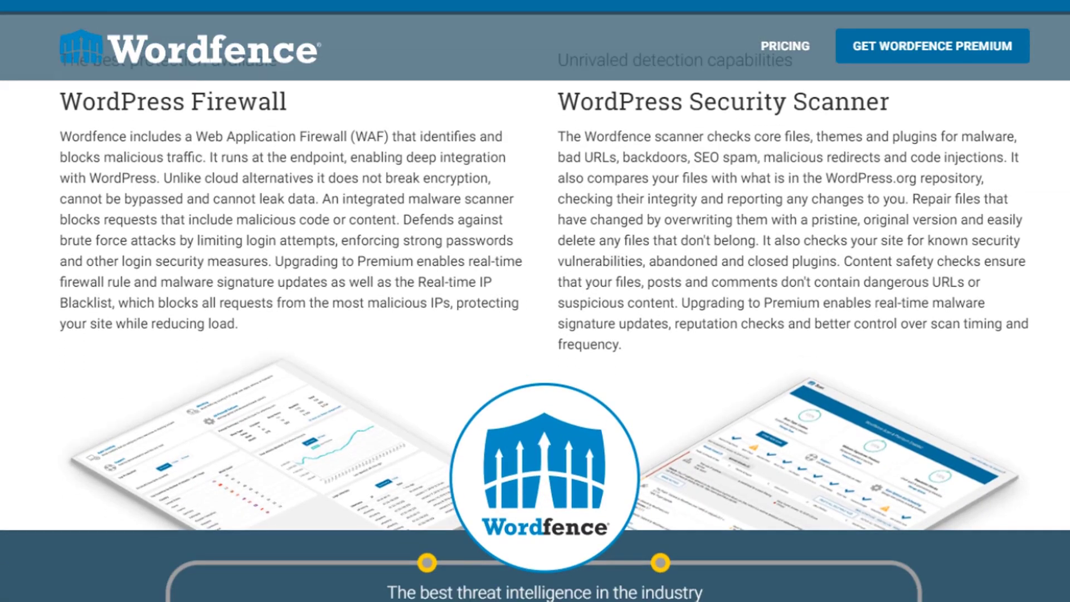
{"action": "scroll", "coordinate": [535, 306], "scroll_direction": "up", "scroll_amount": 3}
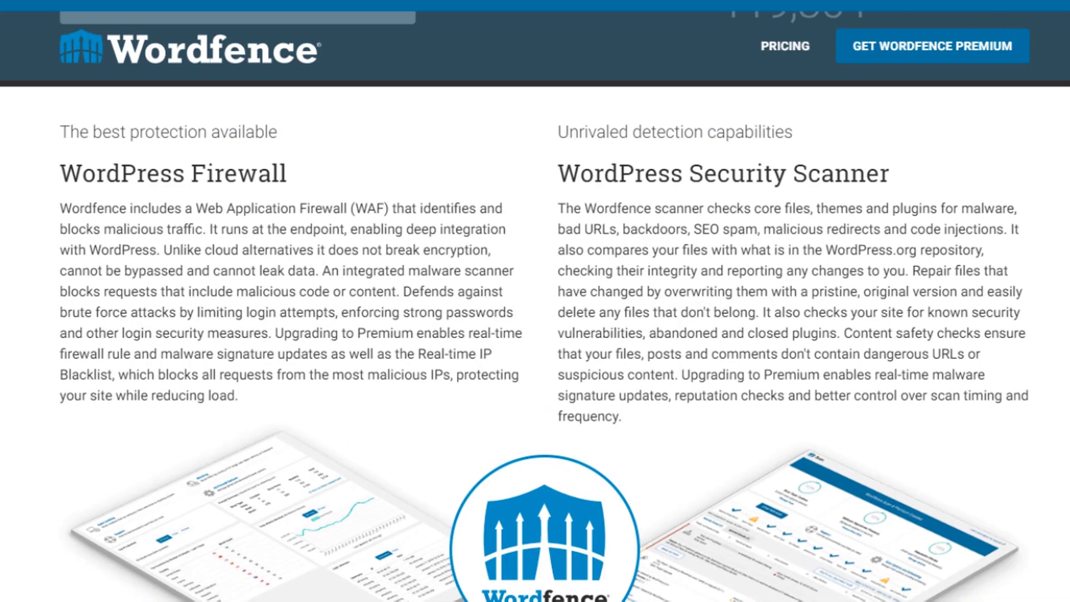
{"action": "scroll", "coordinate": [535, 306], "scroll_direction": "up", "scroll_amount": 3}
Step: Open the Wordfence pricing page and review the Premium features, license discounts and order options
{"action": "right_click", "coordinate": [797, 47]}
{"action": "left_click", "coordinate": [817, 55]}
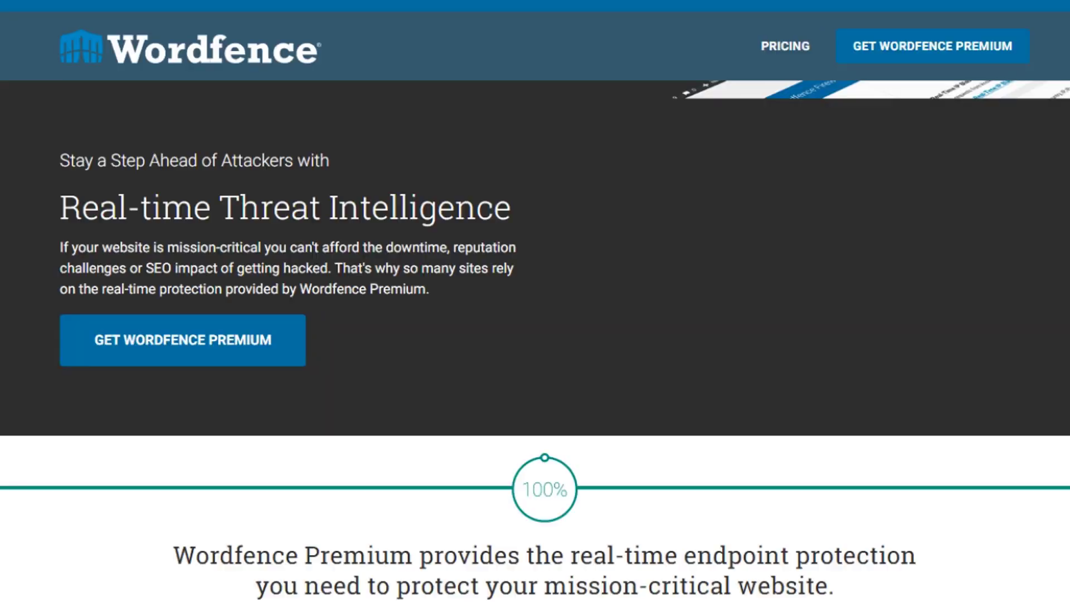
{"action": "scroll", "coordinate": [998, 119], "scroll_direction": "down", "scroll_amount": 10}
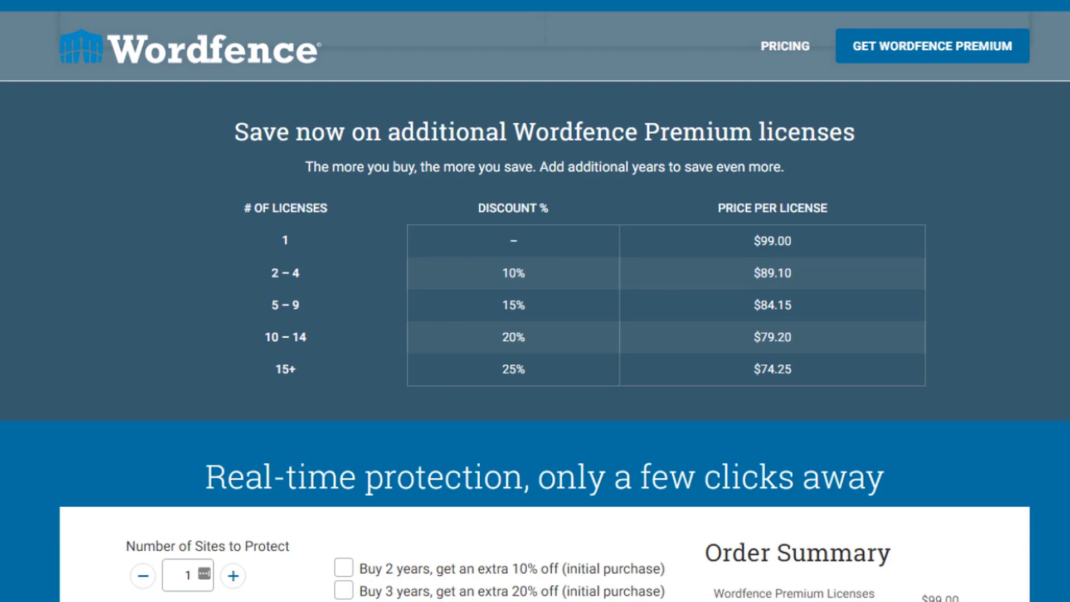
{"action": "scroll", "coordinate": [987, 105], "scroll_direction": "down", "scroll_amount": 10}
{"action": "scroll", "coordinate": [987, 106], "scroll_direction": "up", "scroll_amount": 20}
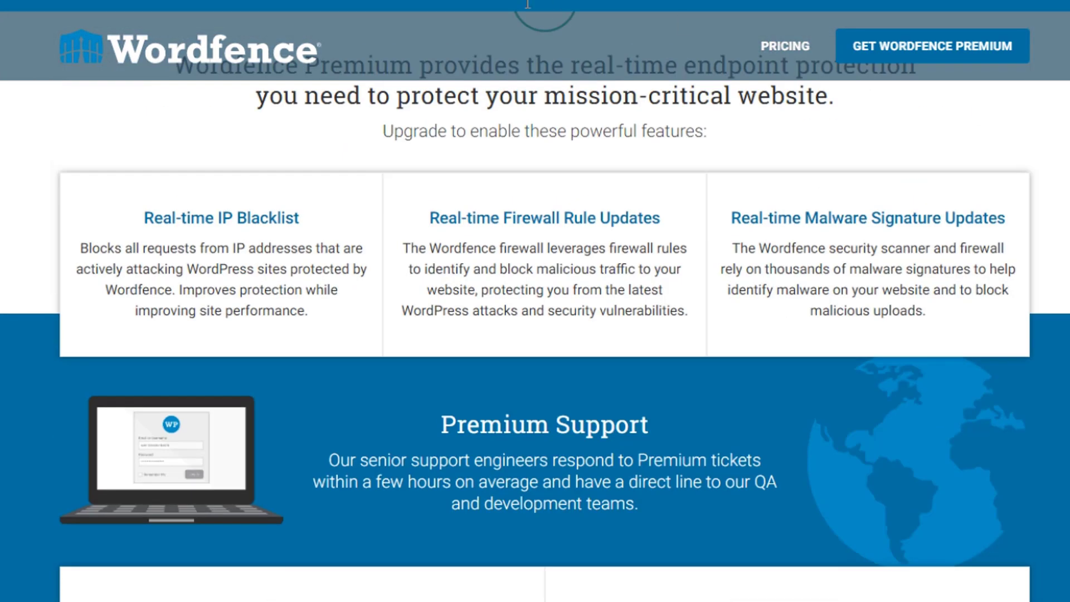
Step: Review the Wordfence site's WordPress Firewall, Security Scanner, Threat Defense Feed and Wordfence Central sections
{"action": "scroll", "coordinate": [535, 300], "scroll_direction": "up", "scroll_amount": 10}
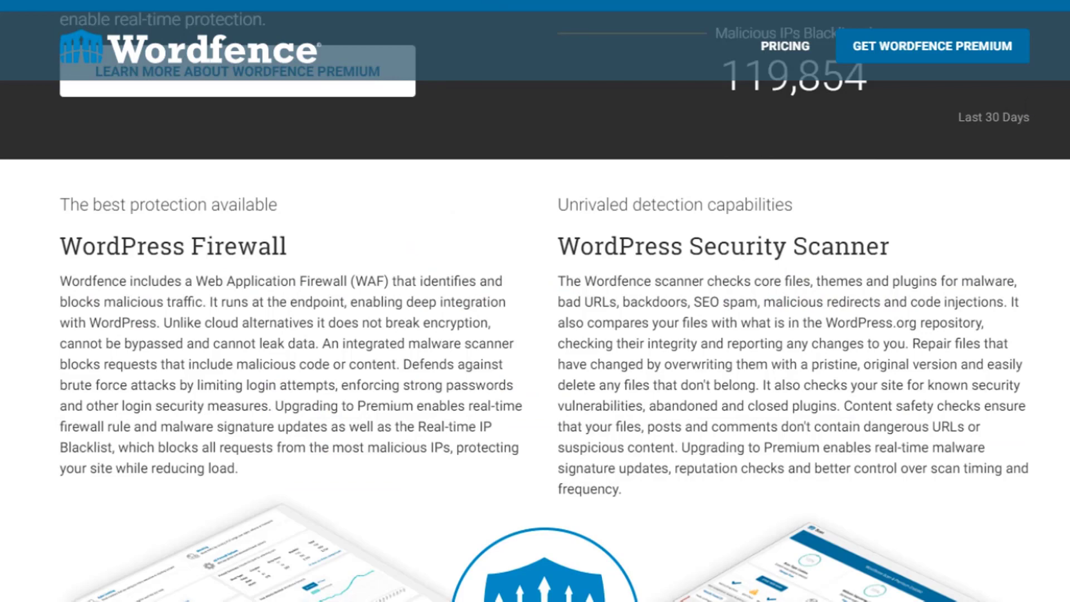
{"action": "scroll", "coordinate": [535, 301], "scroll_direction": "down", "scroll_amount": 3}
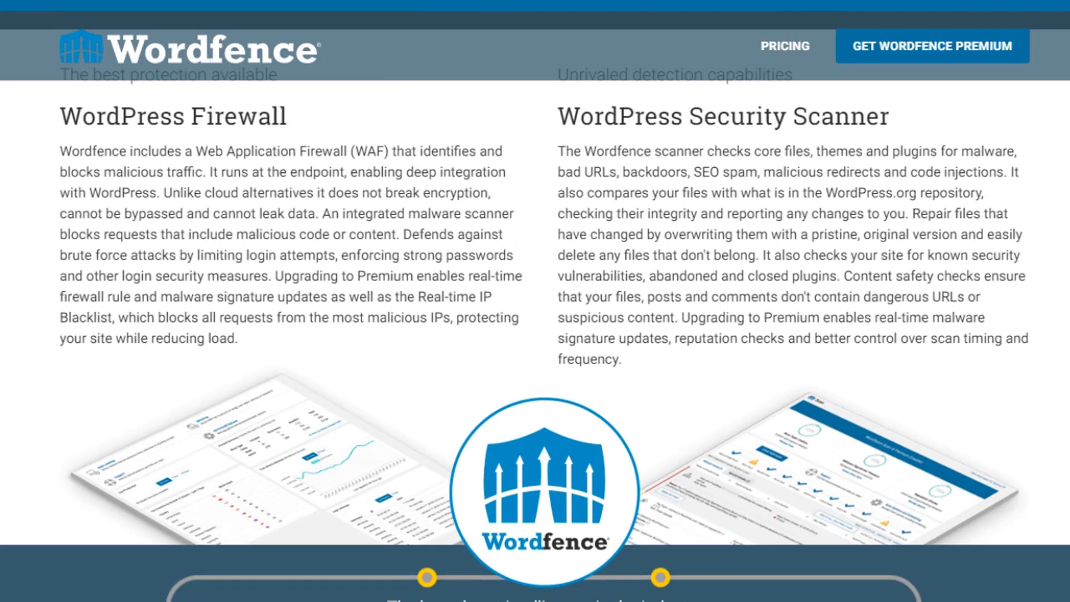
{"action": "scroll", "coordinate": [535, 300], "scroll_direction": "up", "scroll_amount": 1}
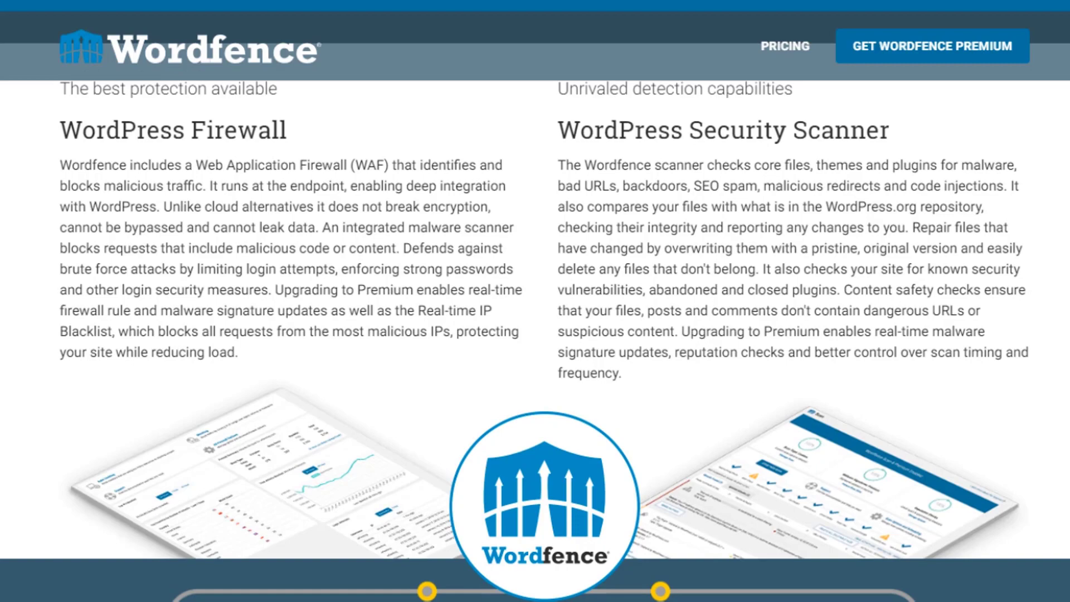
{"action": "scroll", "coordinate": [534, 301], "scroll_direction": "down", "scroll_amount": 10}
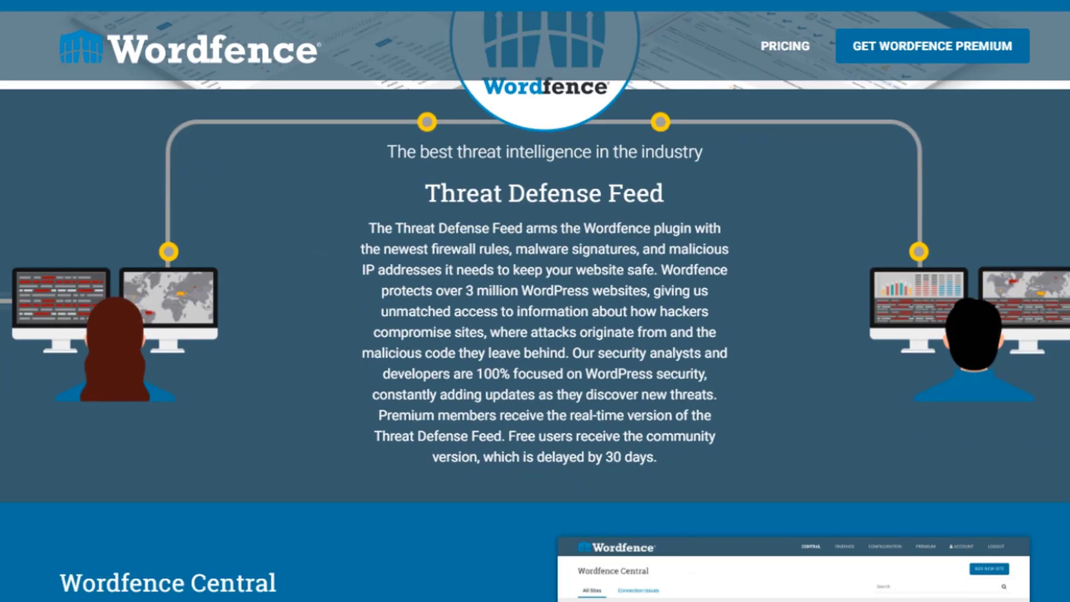
{"action": "scroll", "coordinate": [535, 301], "scroll_direction": "down", "scroll_amount": 20}
{"action": "scroll", "coordinate": [535, 301], "scroll_direction": "down", "scroll_amount": 4}
{"action": "scroll", "coordinate": [535, 301], "scroll_direction": "up", "scroll_amount": 20}
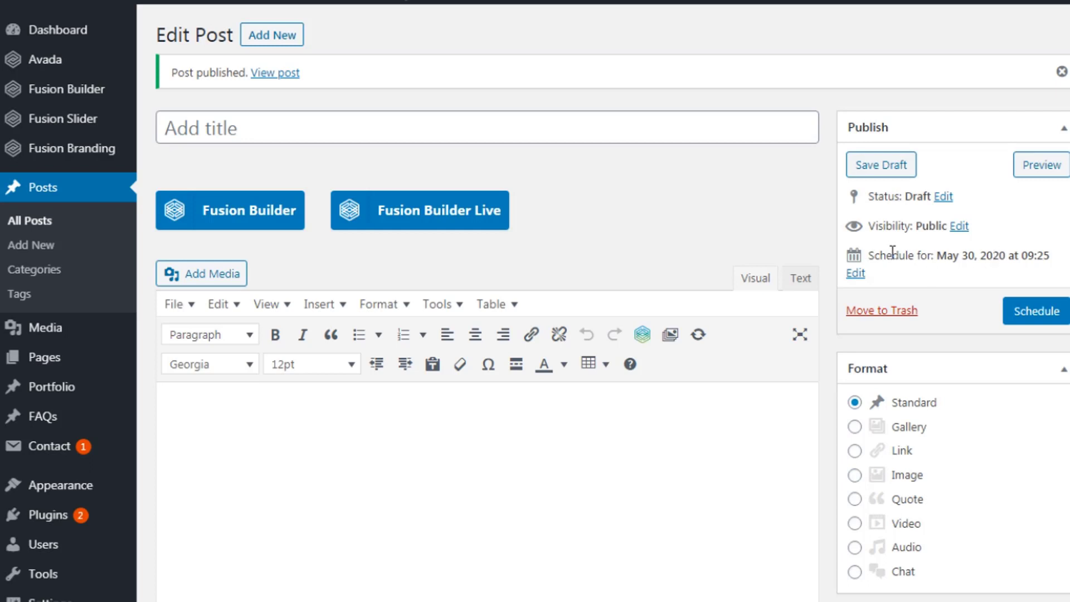
Step: Check the draft post's scheduled publication date and time fields, and look at the available site settings
{"action": "left_click", "coordinate": [856, 273]}
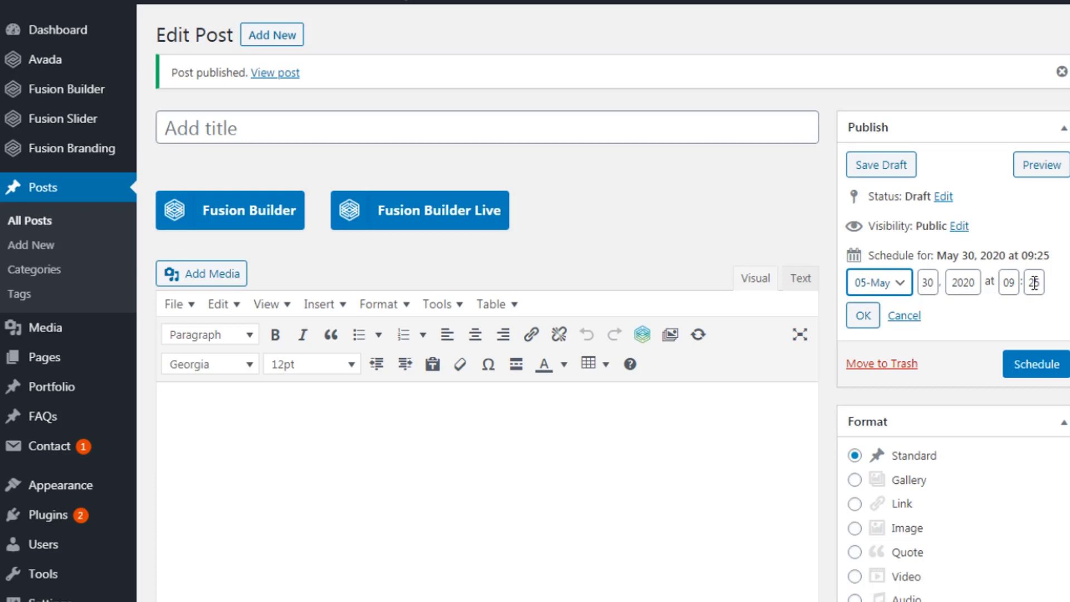
{"action": "left_click", "coordinate": [863, 315]}
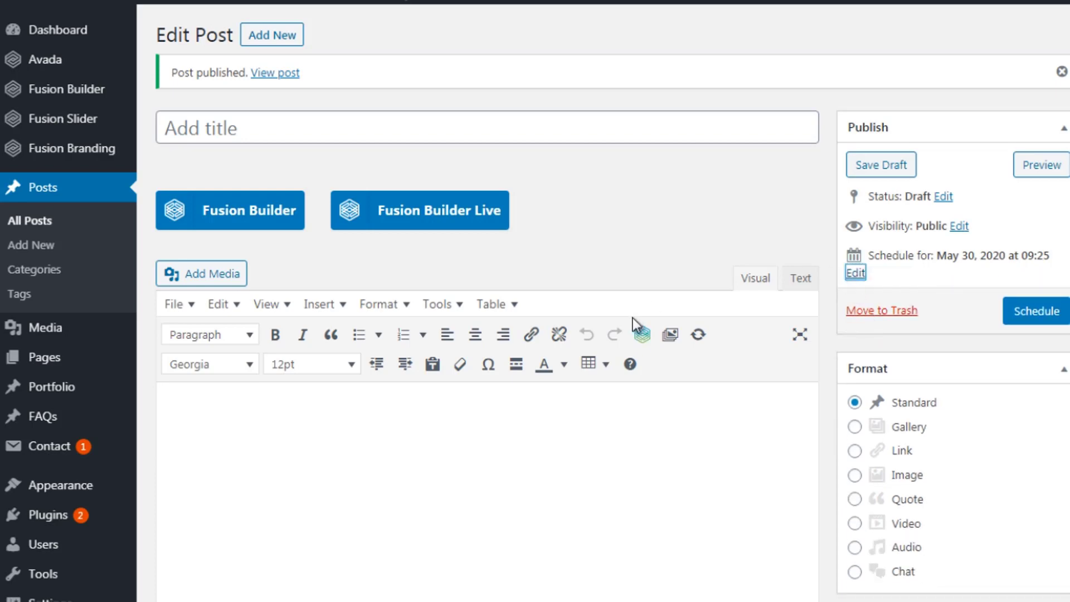
{"action": "mouse_move", "coordinate": [117, 591]}
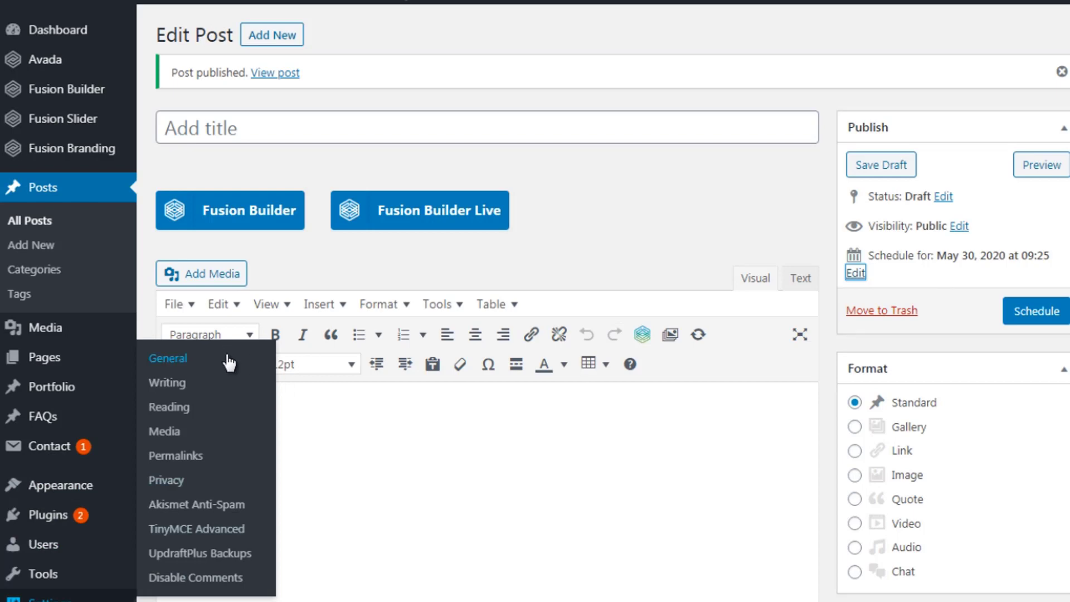
{"action": "left_click", "coordinate": [827, 224]}
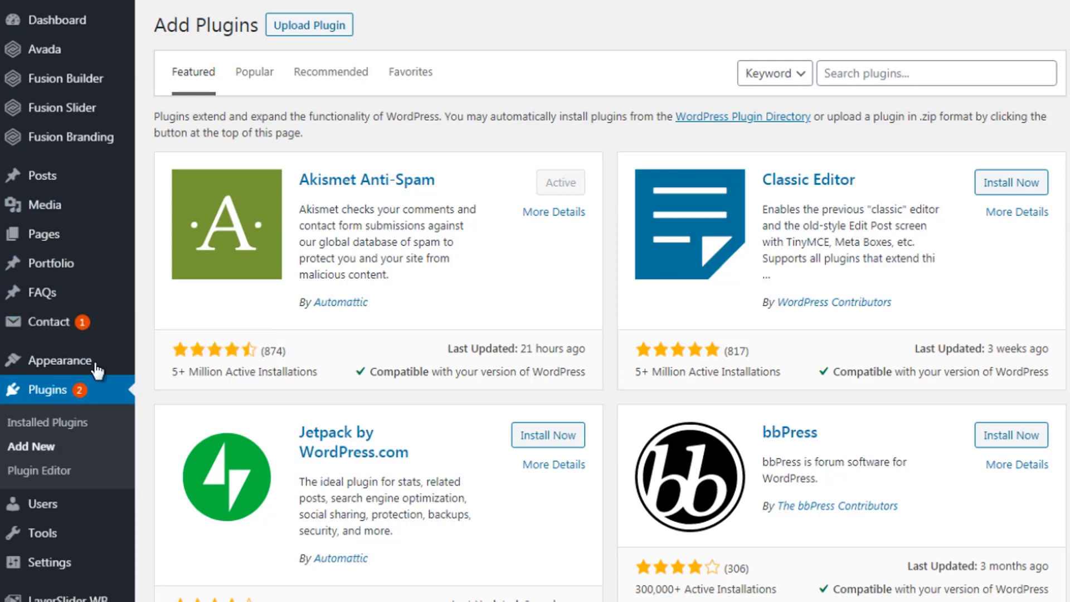
Step: Search the plugin directory for "shortpixel" and check when ShortPixel Image Optimizer was last updated in its details
{"action": "left_click", "coordinate": [871, 73]}
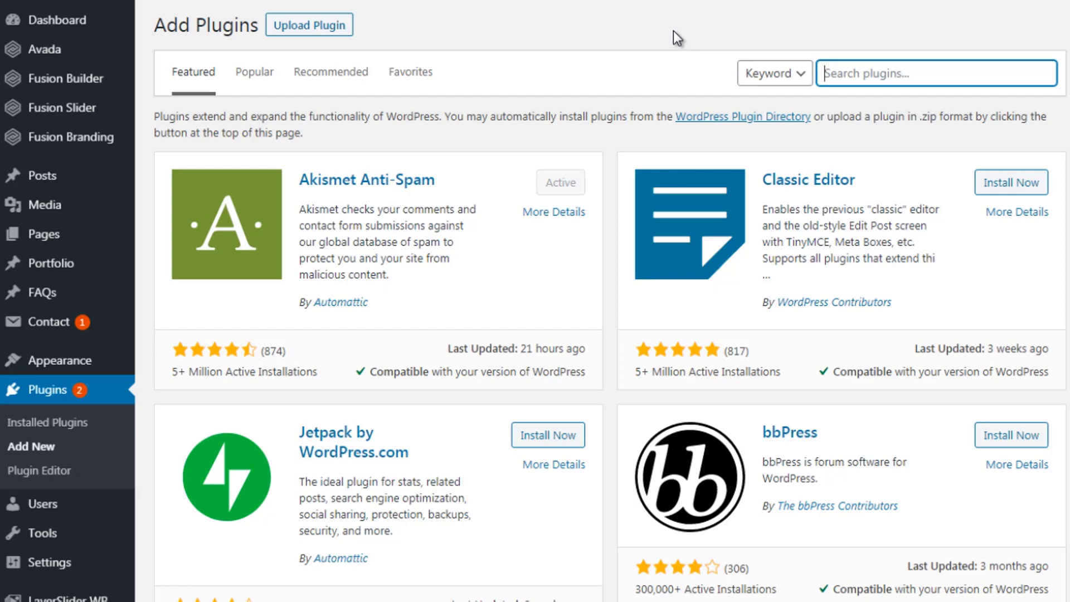
{"action": "type", "text": "shortpixel"}
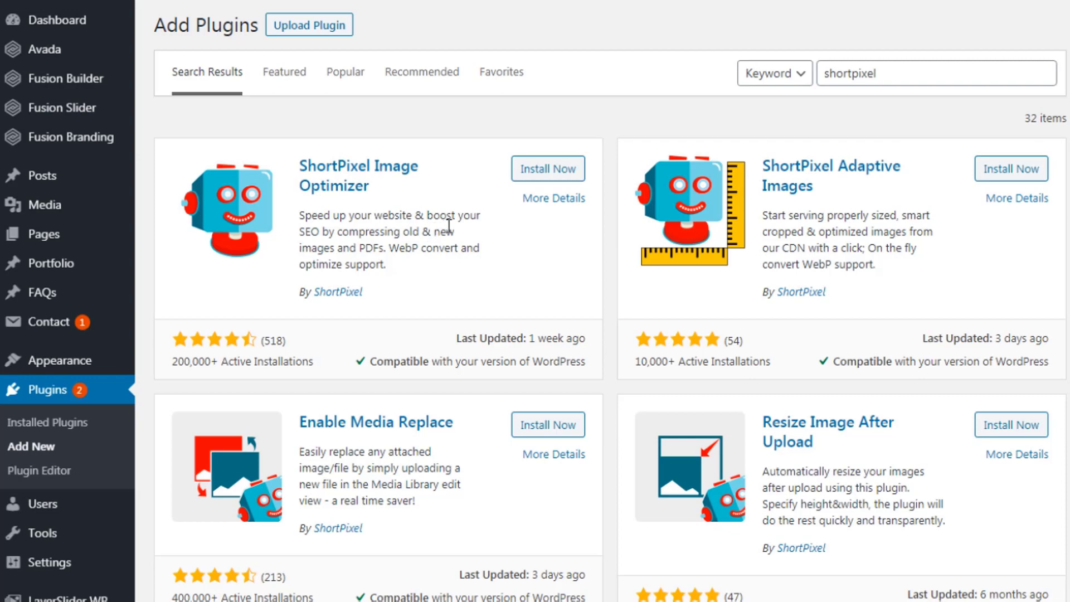
{"action": "left_click", "coordinate": [554, 199]}
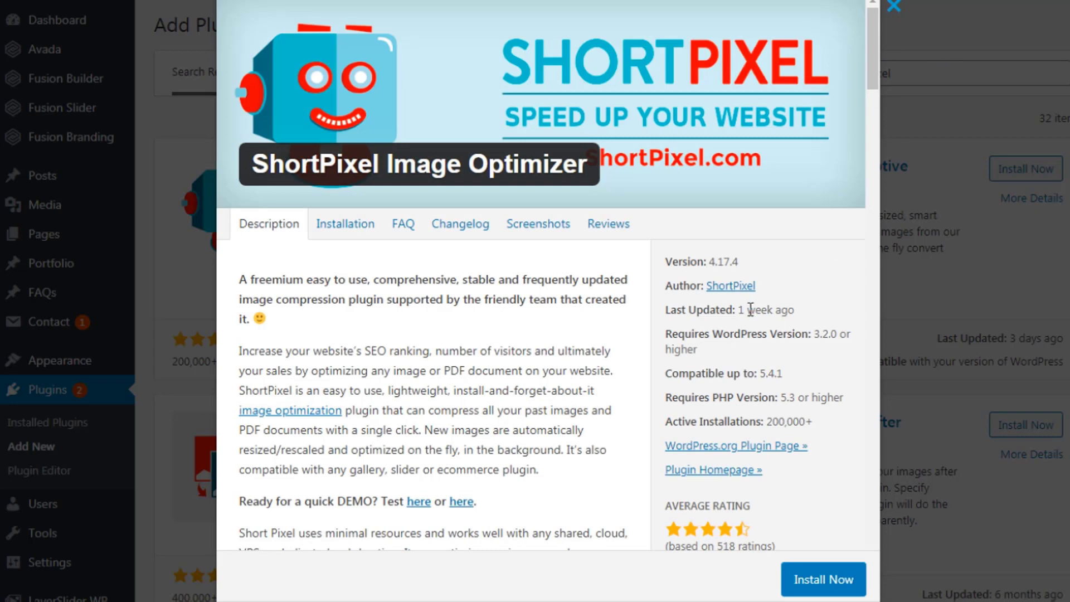
{"action": "left_click_drag", "start_coordinate": [665, 310], "coordinate": [799, 315]}
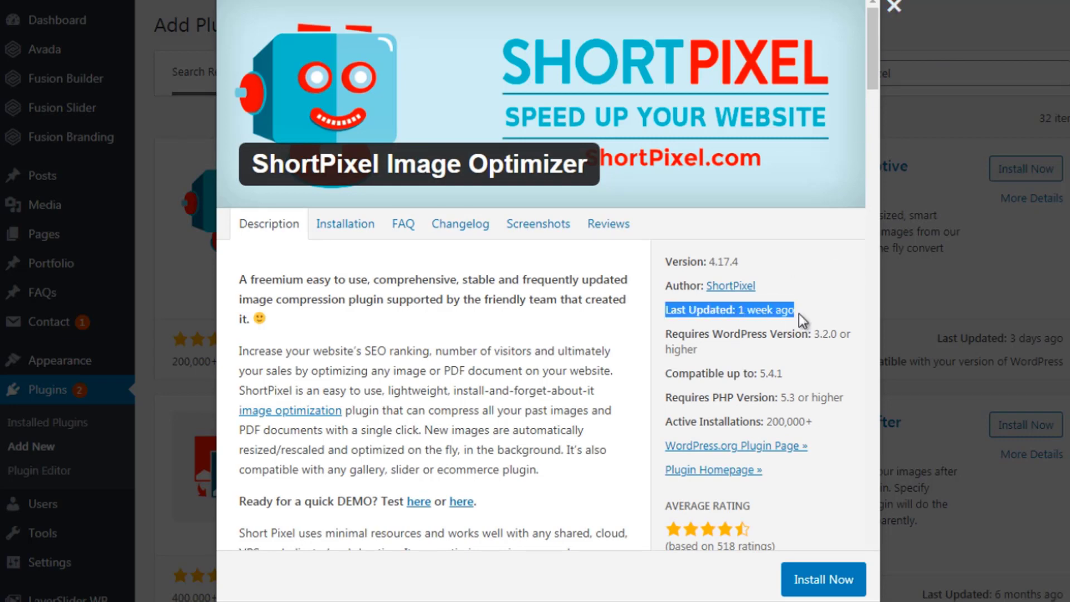
{"action": "left_click", "coordinate": [798, 312]}
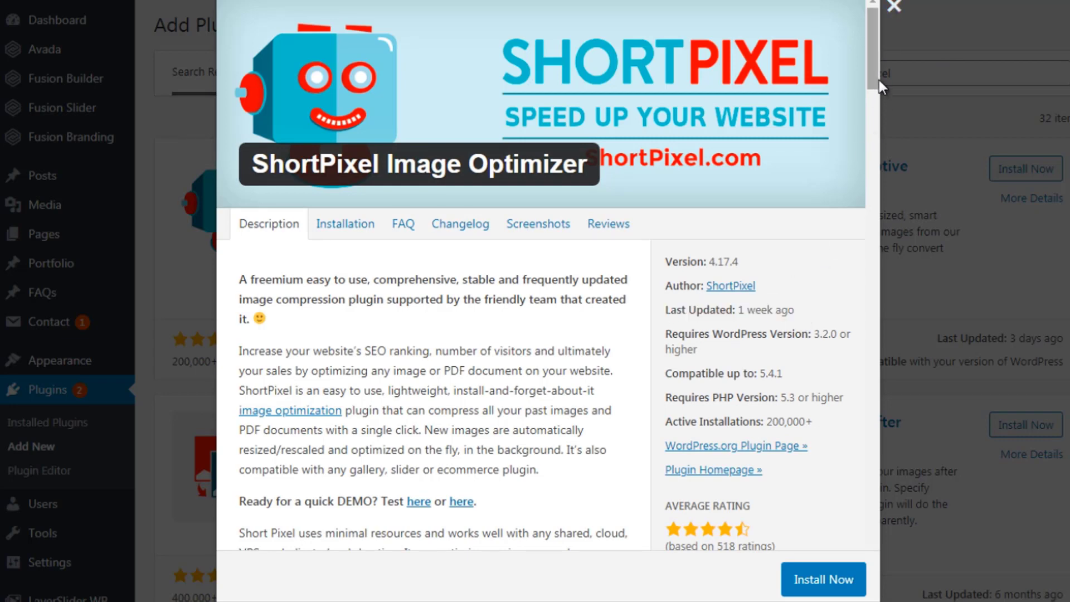
{"action": "left_click_drag", "start_coordinate": [878, 82], "coordinate": [877, 18]}
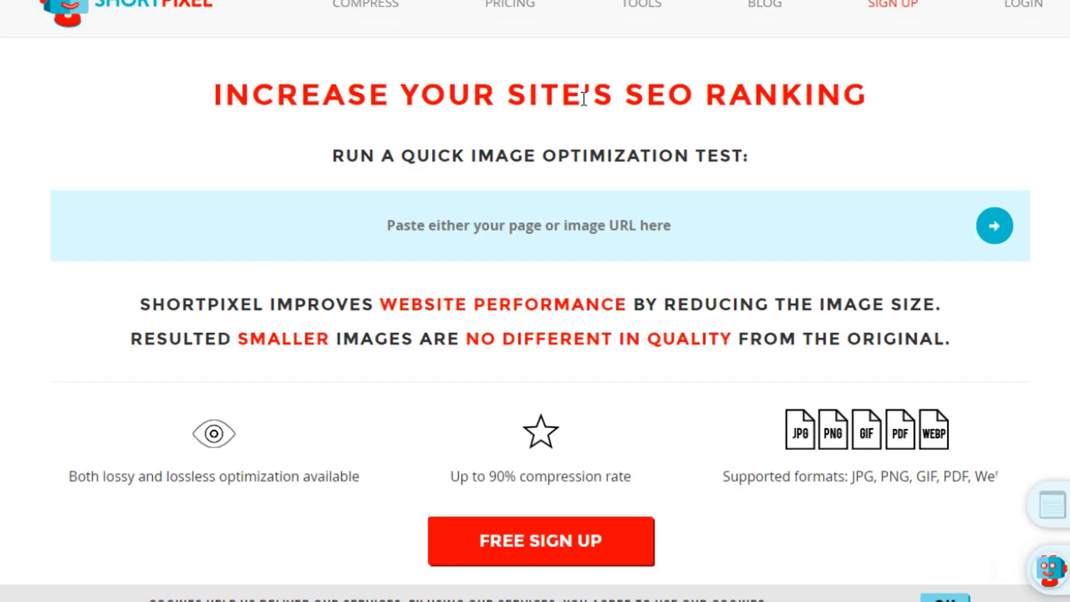
Step: Open the ShortPixel website's pricing page and compare the Free, Short, Large and XXL monthly plans
{"action": "left_click", "coordinate": [524, 14]}
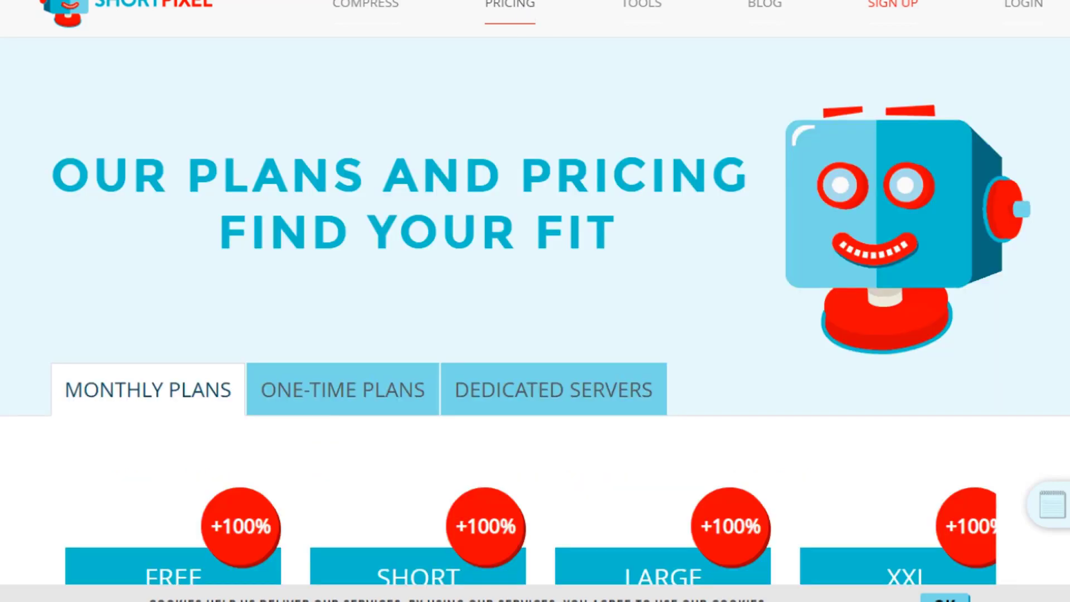
{"action": "scroll", "coordinate": [535, 311], "scroll_direction": "down", "scroll_amount": 7}
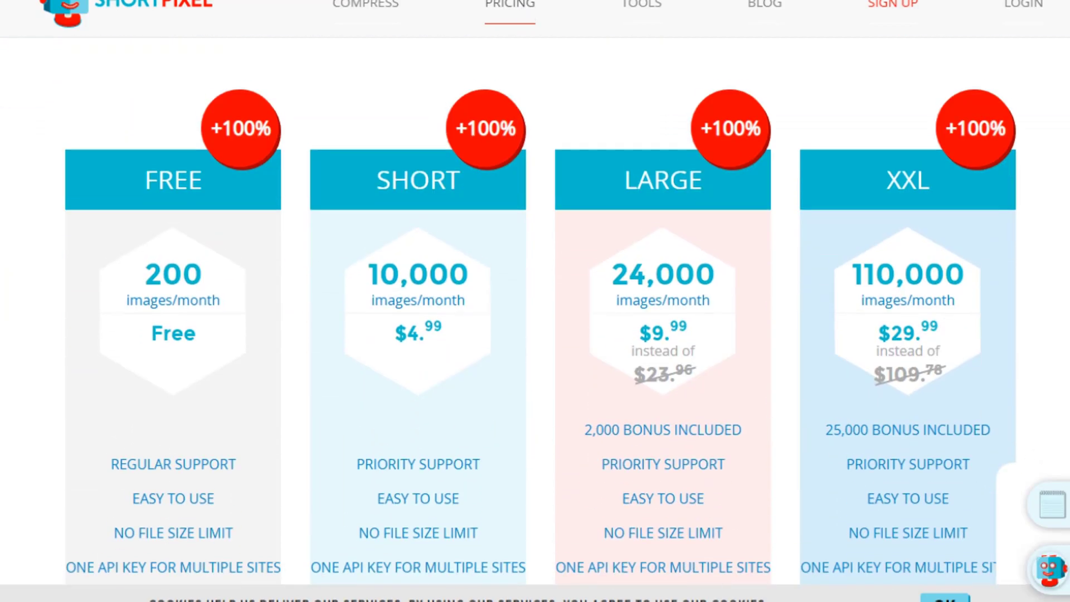
{"action": "scroll", "coordinate": [535, 324], "scroll_direction": "down", "scroll_amount": 1}
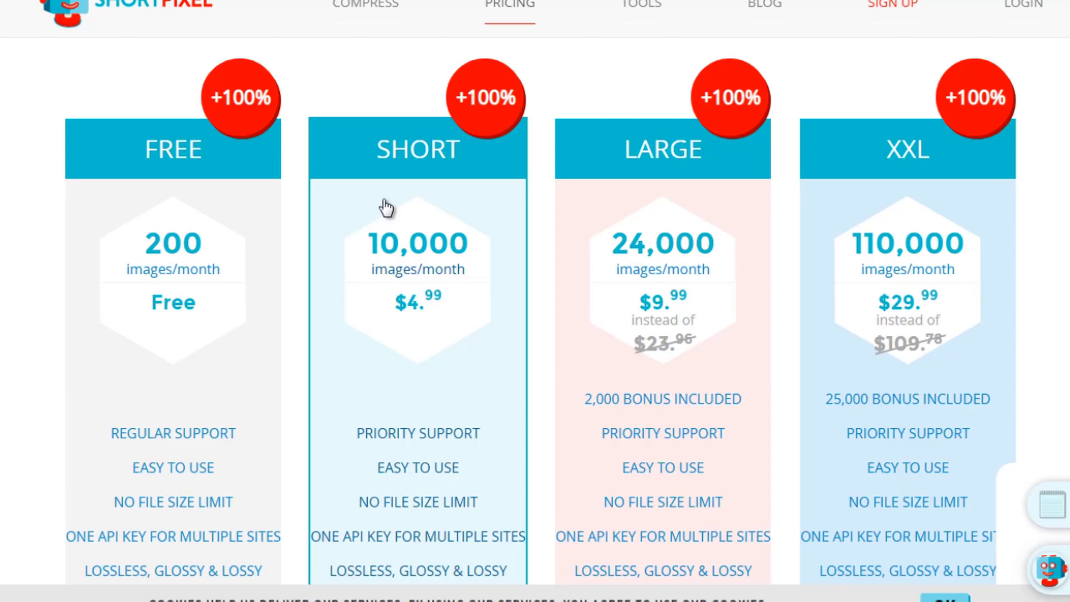
{"action": "scroll", "coordinate": [535, 312], "scroll_direction": "down", "scroll_amount": 8}
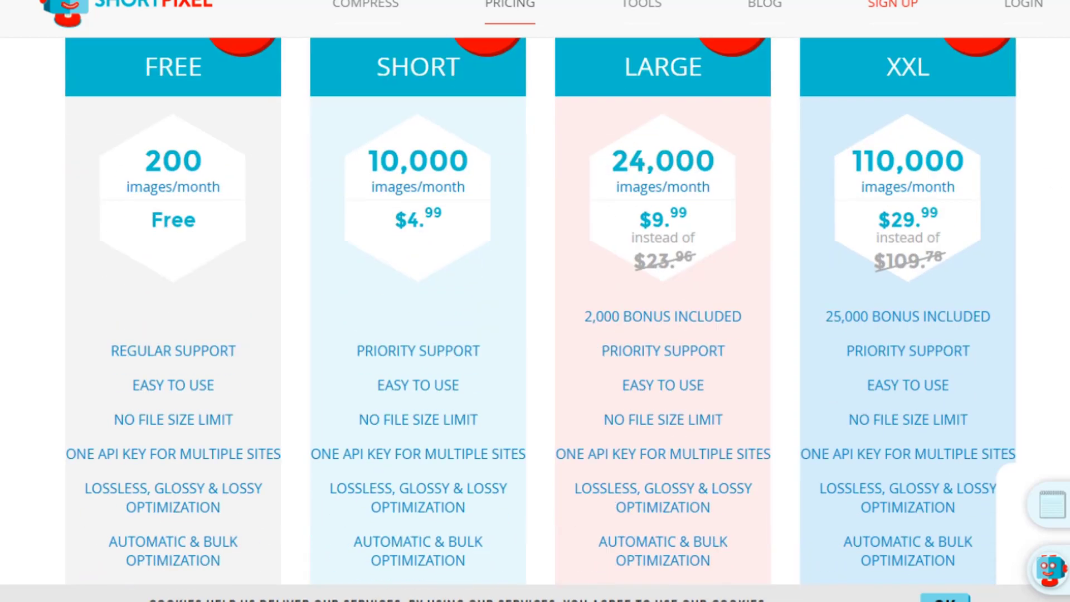
{"action": "scroll", "coordinate": [535, 312], "scroll_direction": "down", "scroll_amount": 6}
{"action": "scroll", "coordinate": [535, 312], "scroll_direction": "up", "scroll_amount": 9}
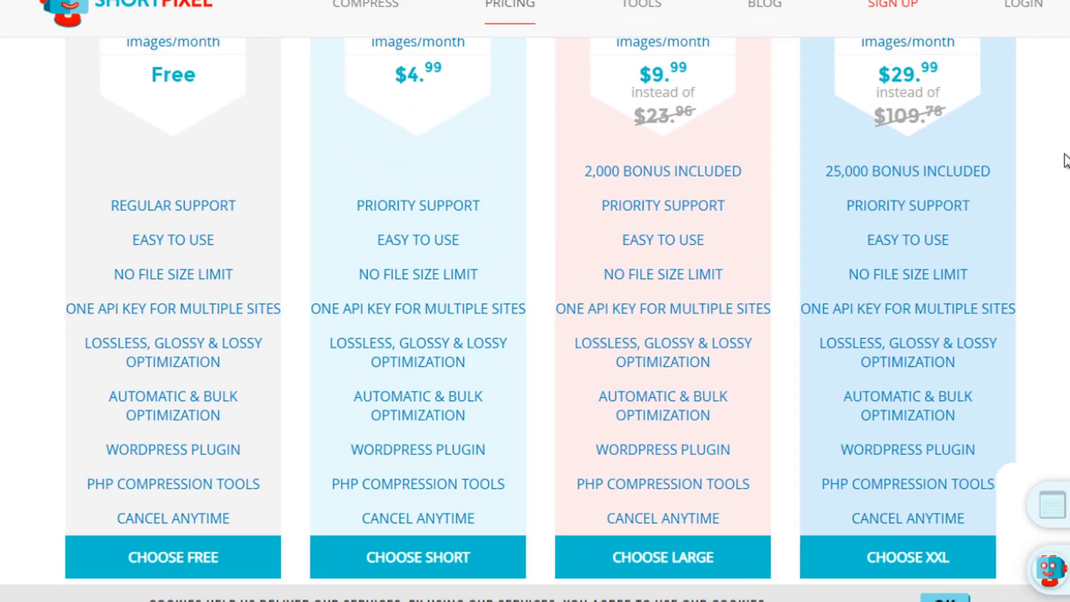
{"action": "scroll", "coordinate": [1060, 162], "scroll_direction": "up", "scroll_amount": 3}
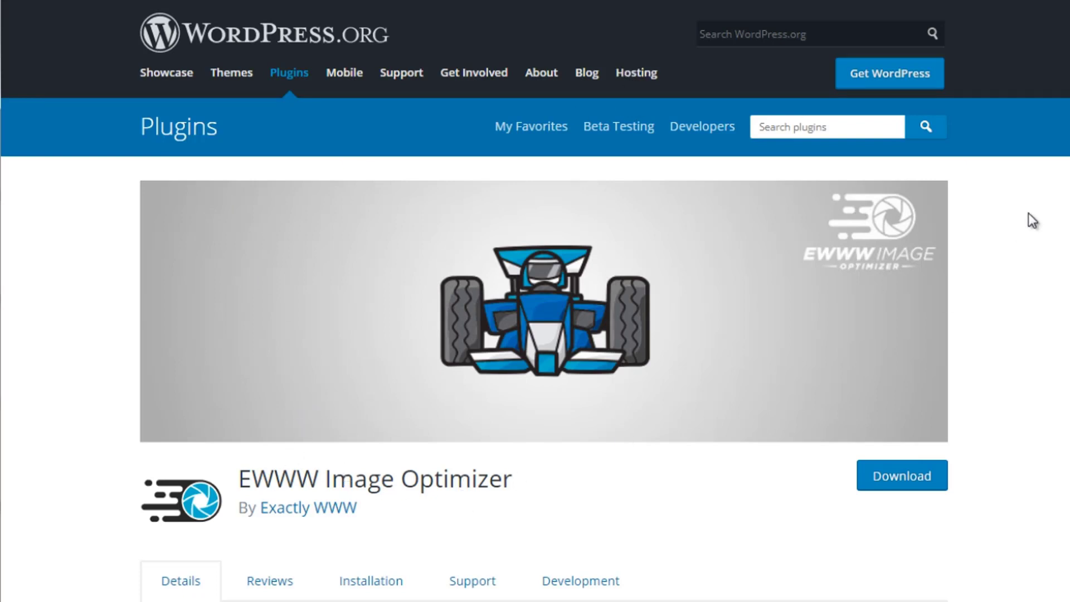
Step: Look over the EWWW Image Optimizer plugin page on WordPress.org, including its description and version details
{"action": "scroll", "coordinate": [535, 301], "scroll_direction": "down", "scroll_amount": 3}
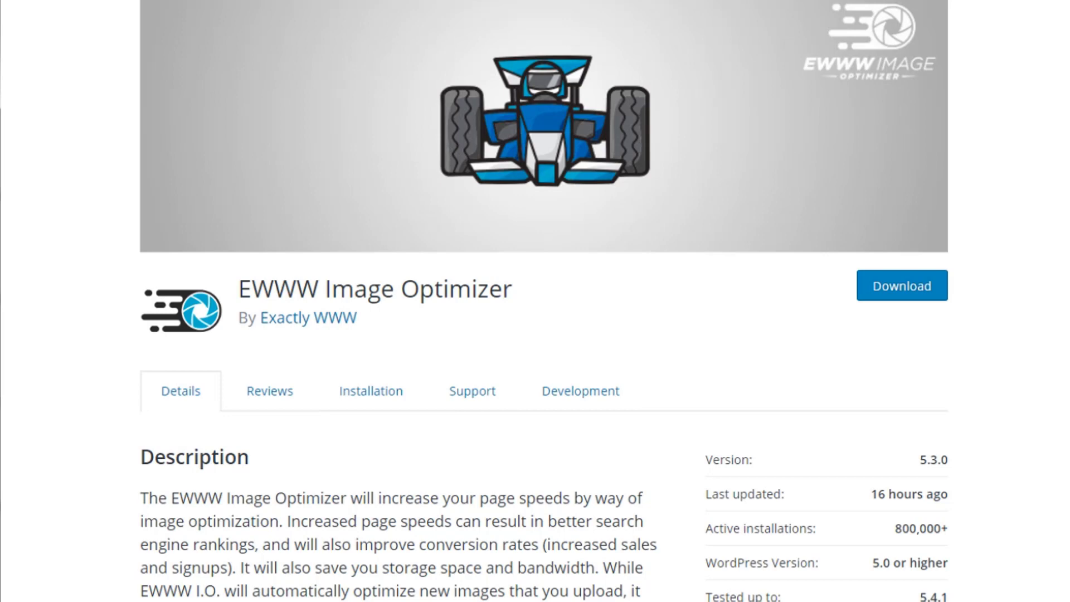
{"action": "scroll", "coordinate": [535, 301], "scroll_direction": "up", "scroll_amount": 3}
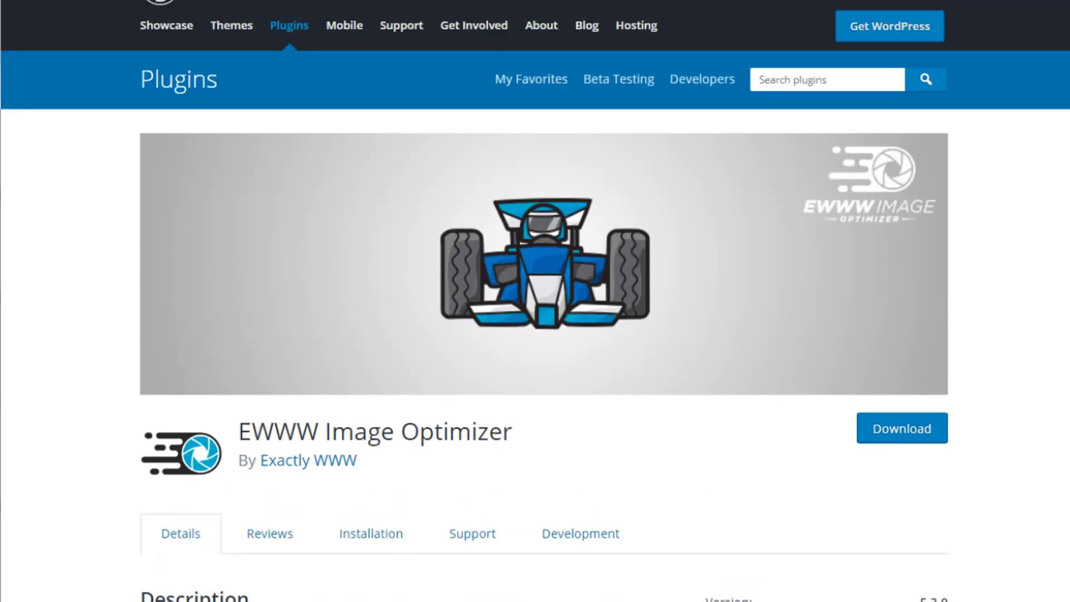
{"action": "scroll", "coordinate": [535, 300], "scroll_direction": "up", "scroll_amount": 1}
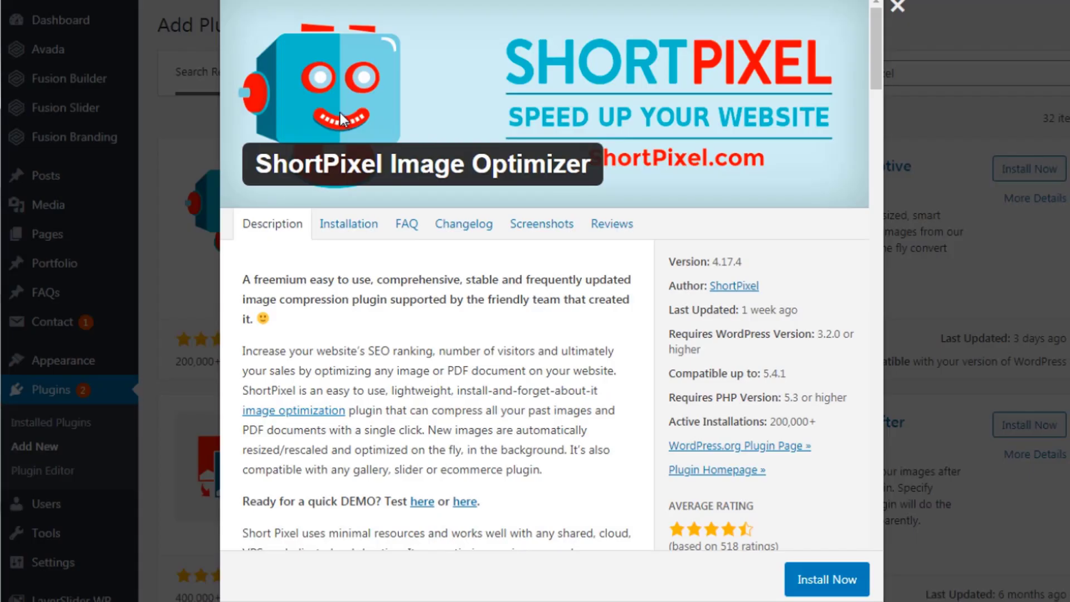
Step: Close the plugin details, install and activate ShortPixel Image Optimizer, and open the ShortPixel settings
{"action": "left_click", "coordinate": [897, 7]}
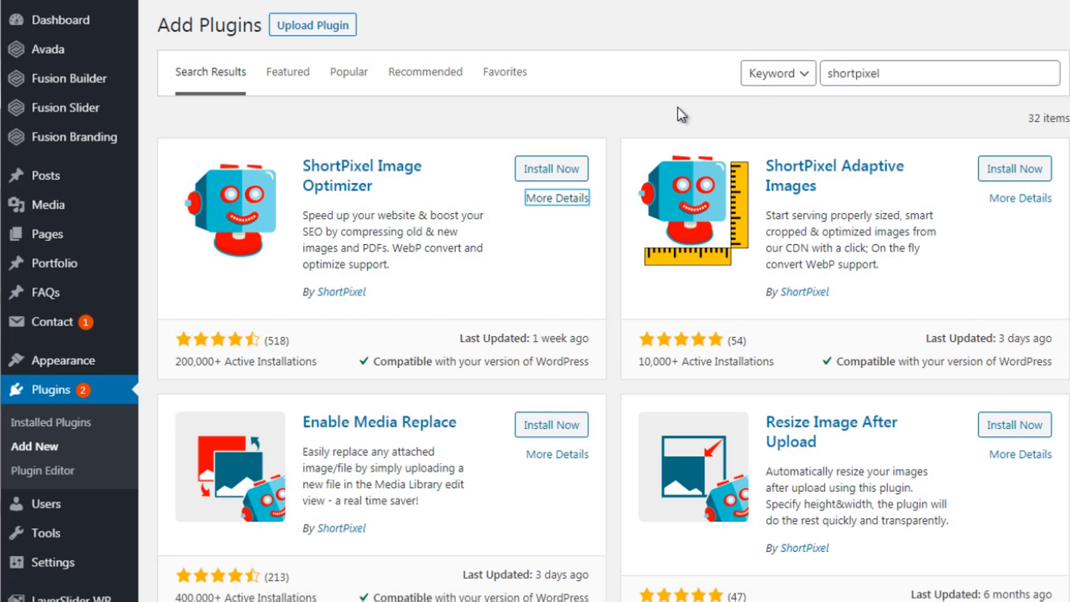
{"action": "left_click", "coordinate": [545, 170]}
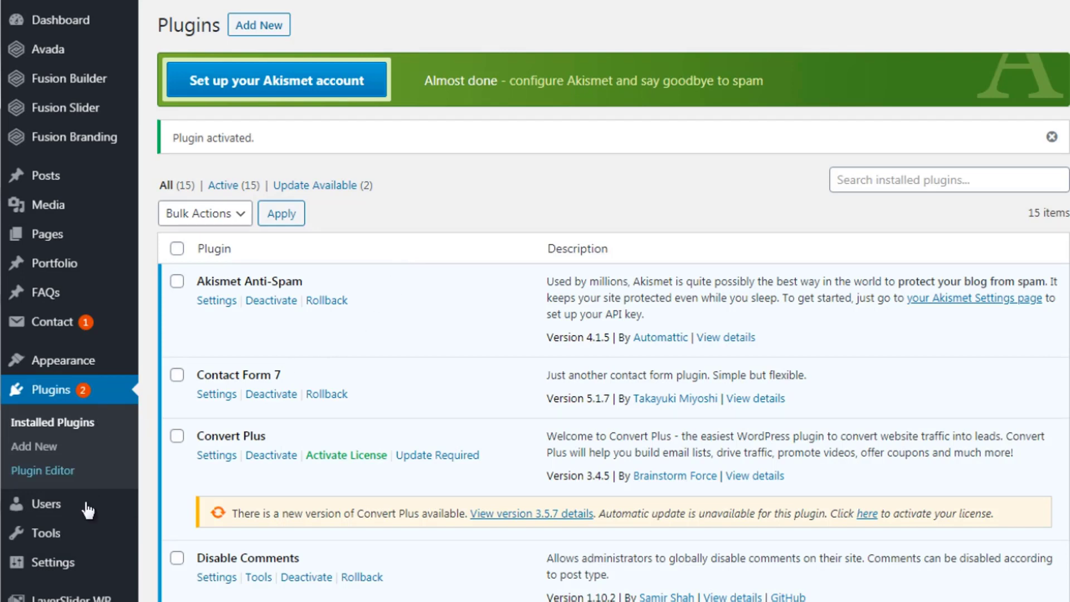
{"action": "mouse_move", "coordinate": [80, 538]}
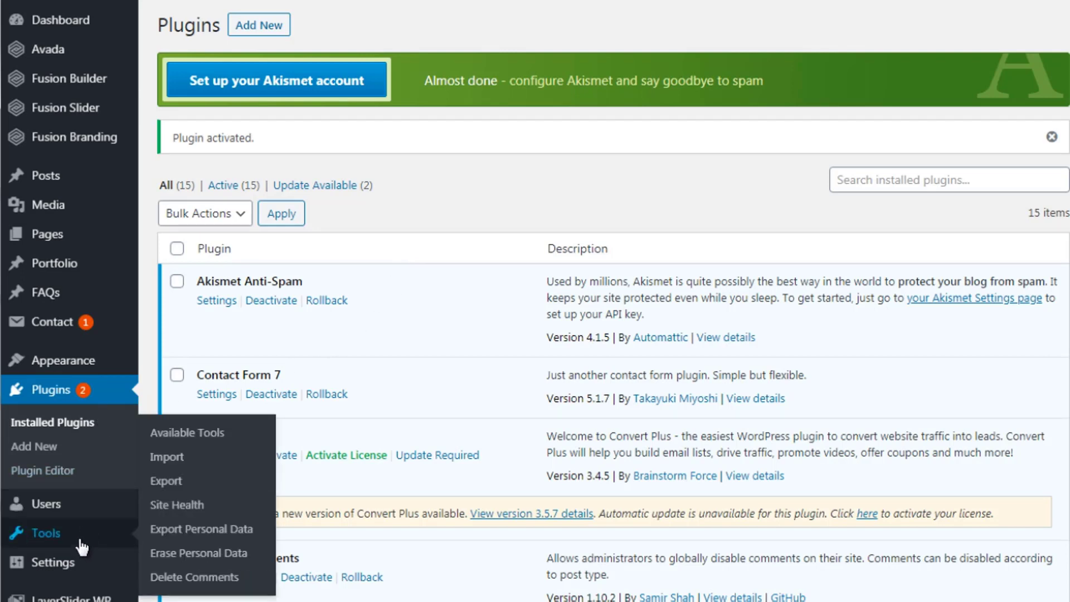
{"action": "mouse_move", "coordinate": [71, 563]}
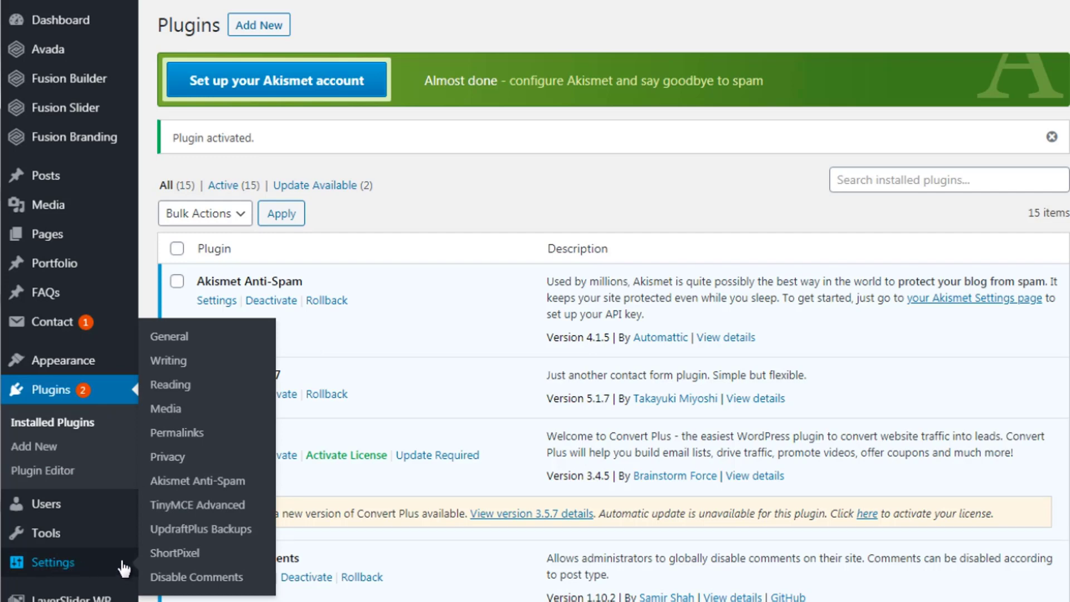
{"action": "left_click", "coordinate": [180, 556]}
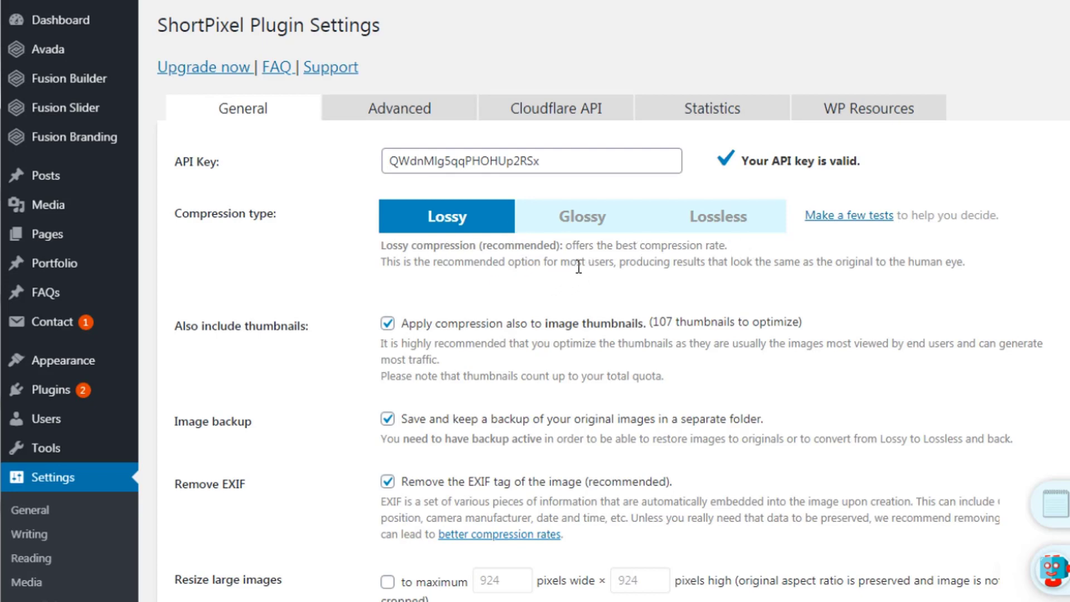
Step: Compare the Glossy and Lossless compression descriptions, set the compression type to Lossy, and save the ShortPixel settings
{"action": "left_click", "coordinate": [609, 231]}
{"action": "left_click", "coordinate": [709, 85]}
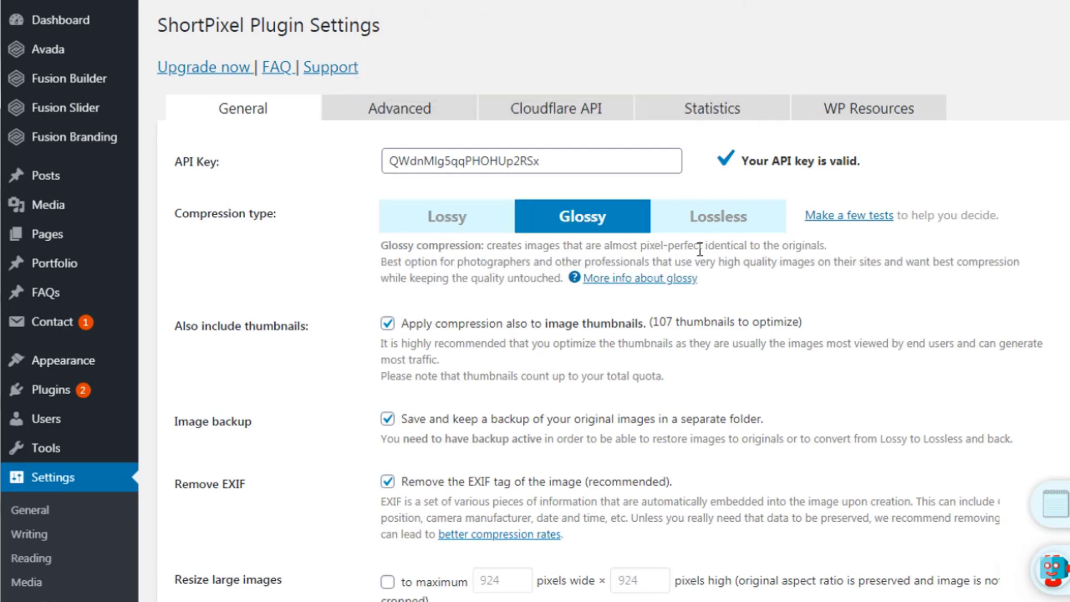
{"action": "left_click", "coordinate": [719, 226]}
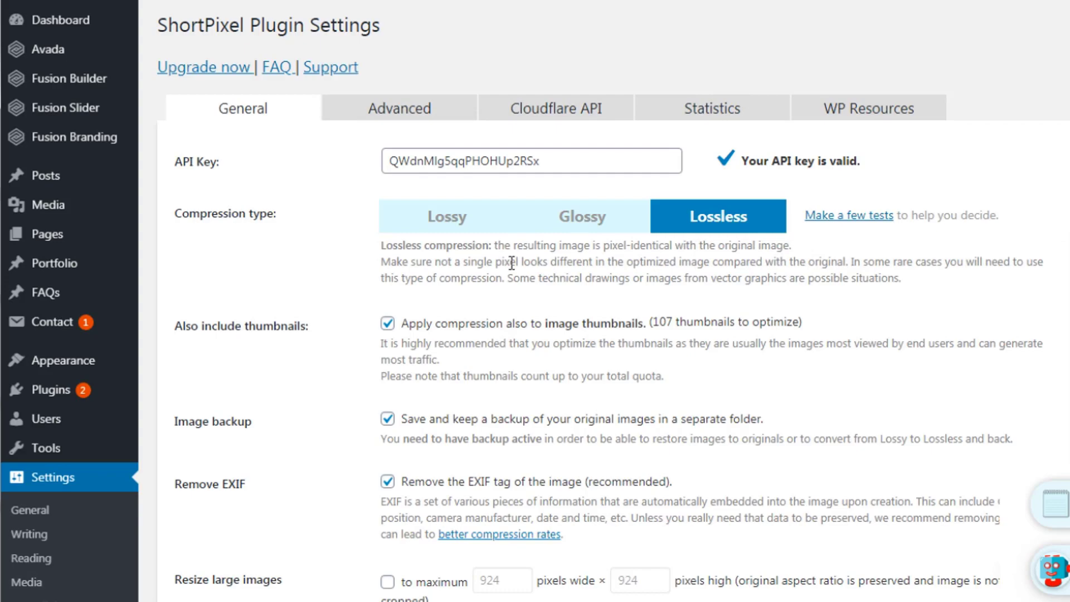
{"action": "left_click", "coordinate": [465, 229]}
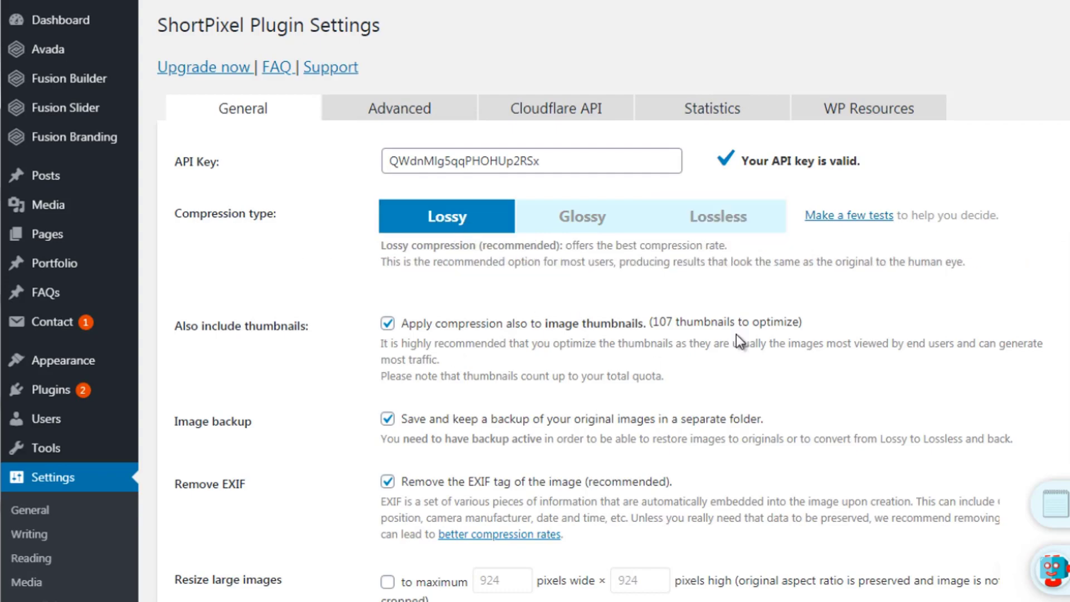
{"action": "scroll", "coordinate": [613, 301], "scroll_direction": "down", "scroll_amount": 6}
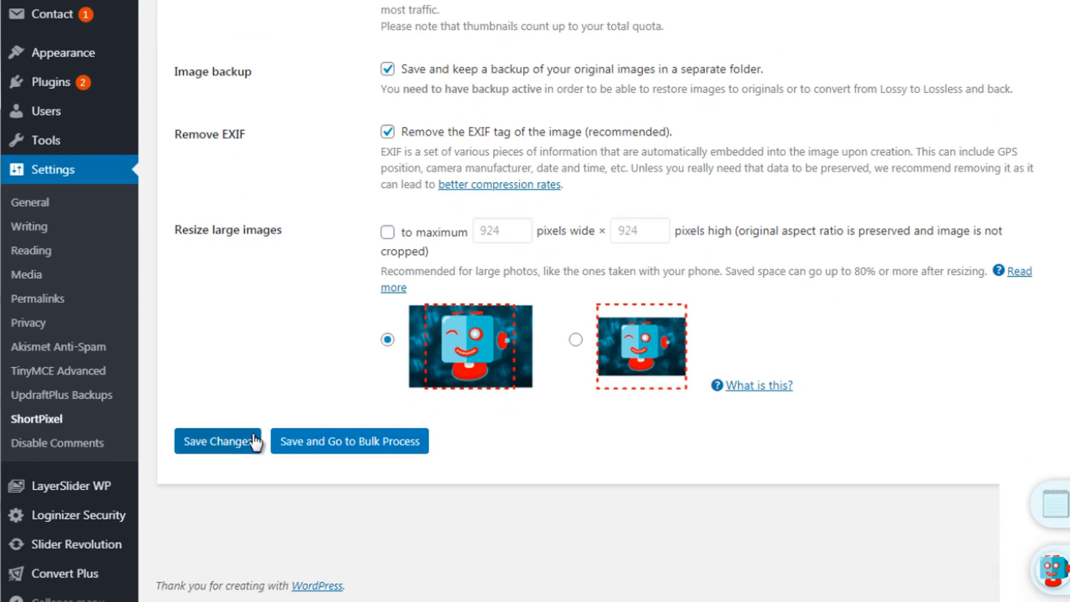
{"action": "left_click", "coordinate": [225, 446]}
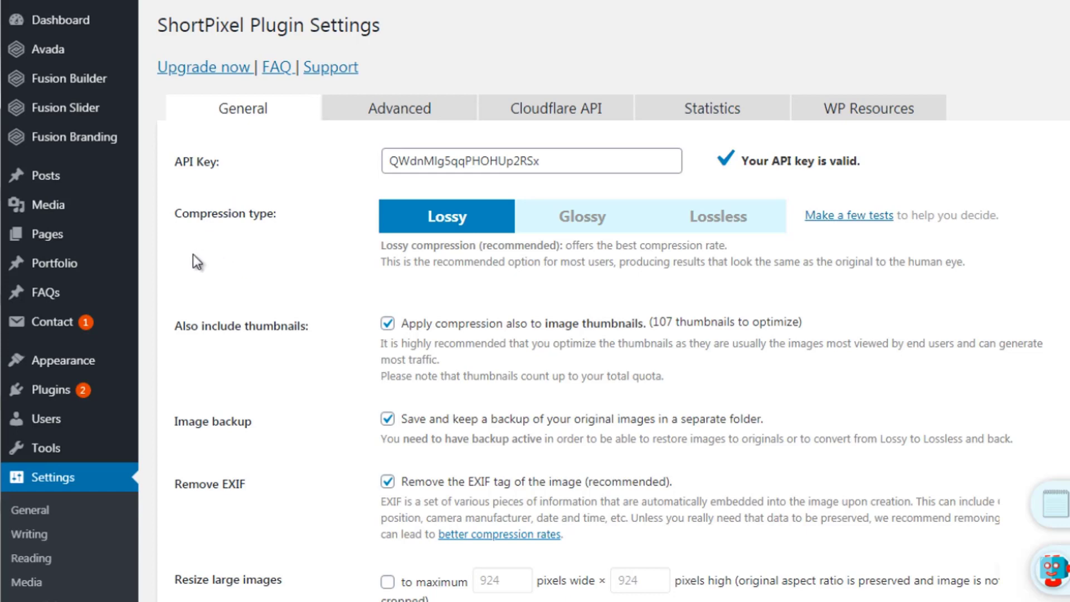
Step: View the Bulk ShortPixel page, and optimize the mockup.jpg image from the media library opened in a new tab
{"action": "mouse_move", "coordinate": [114, 211]}
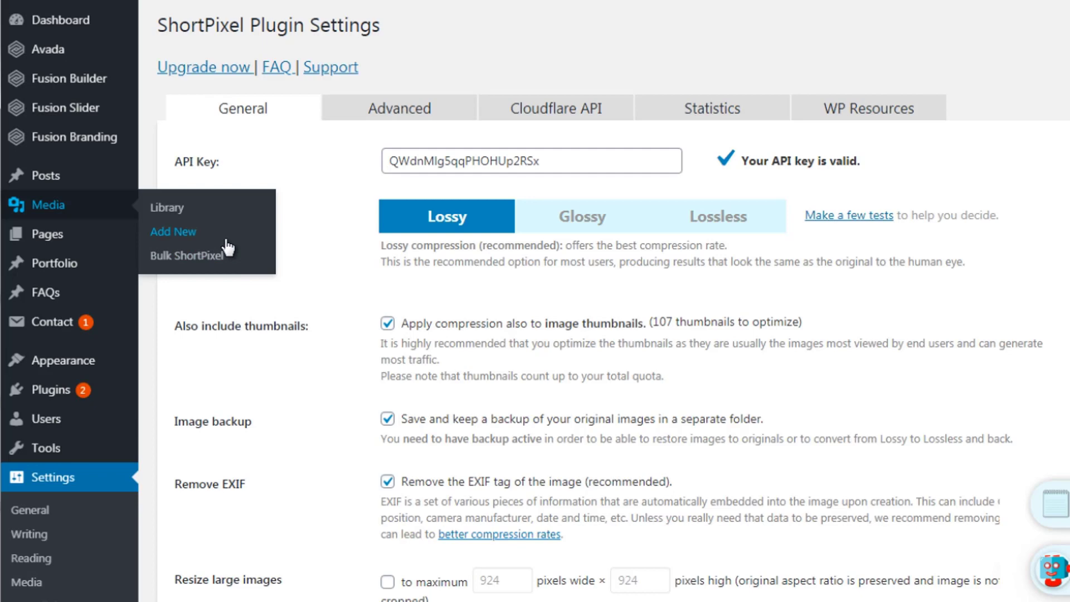
{"action": "left_click", "coordinate": [228, 255]}
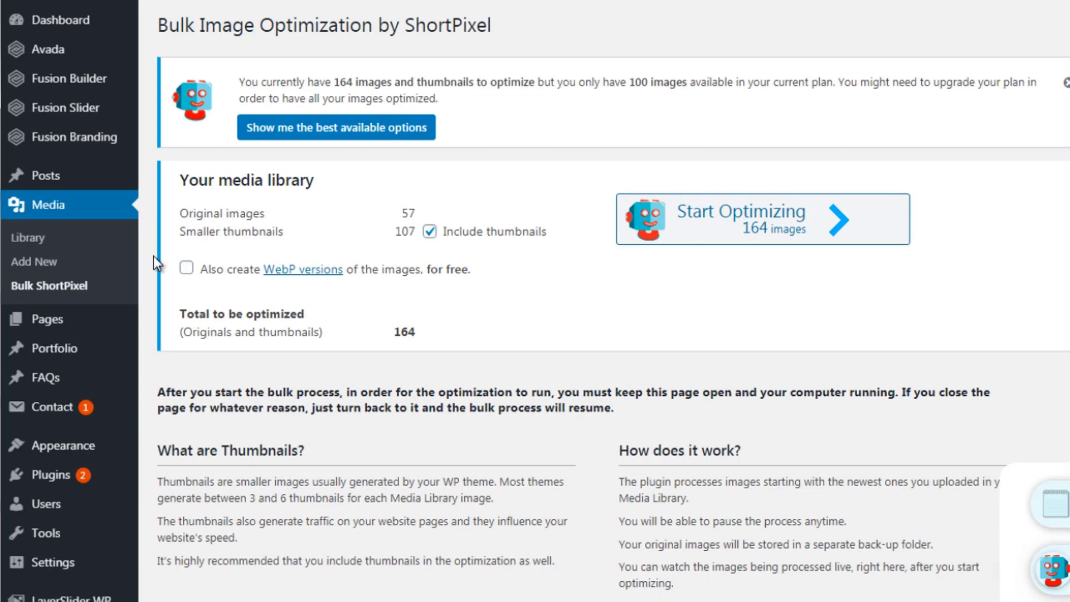
{"action": "right_click", "coordinate": [50, 241]}
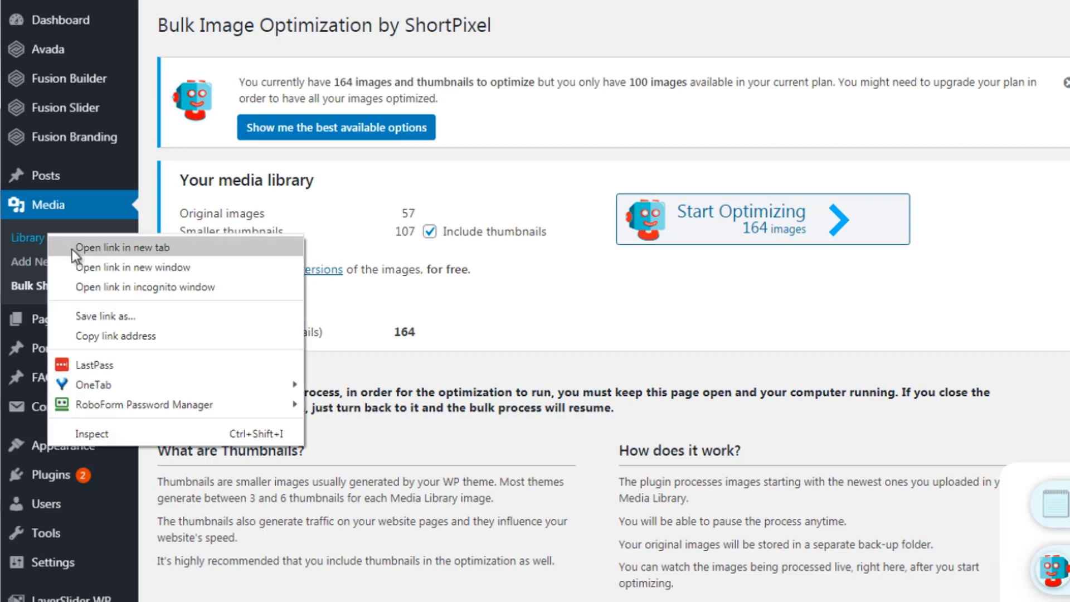
{"action": "left_click", "coordinate": [79, 248]}
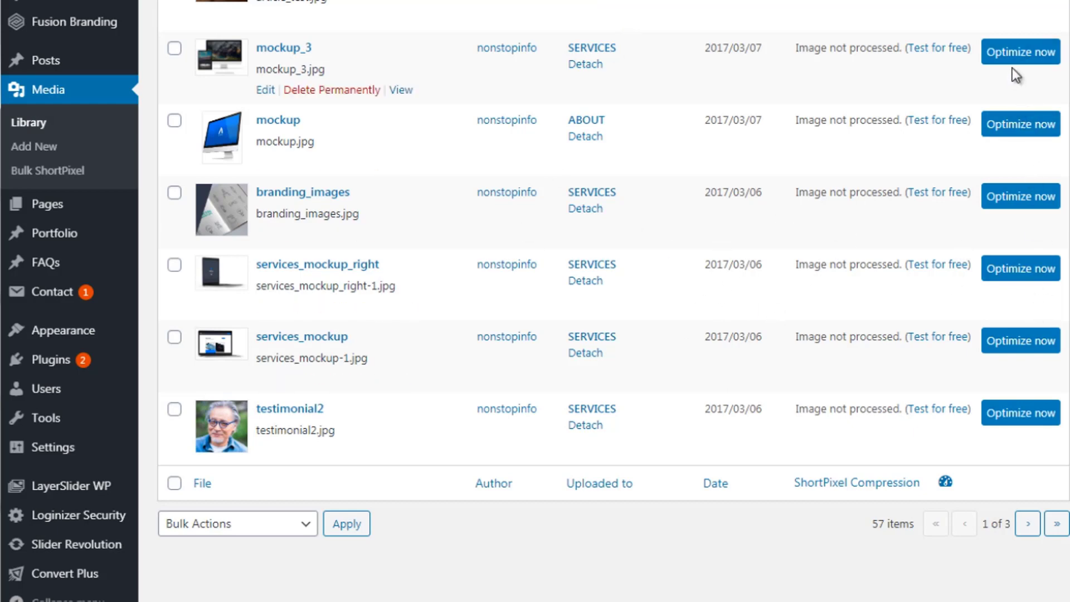
{"action": "left_click", "coordinate": [1012, 132]}
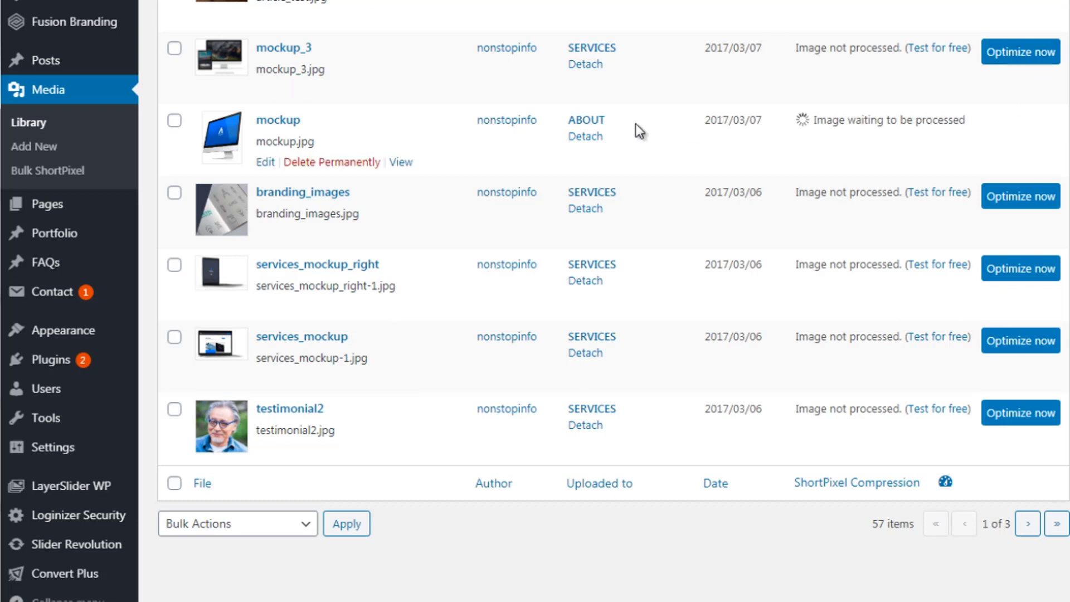
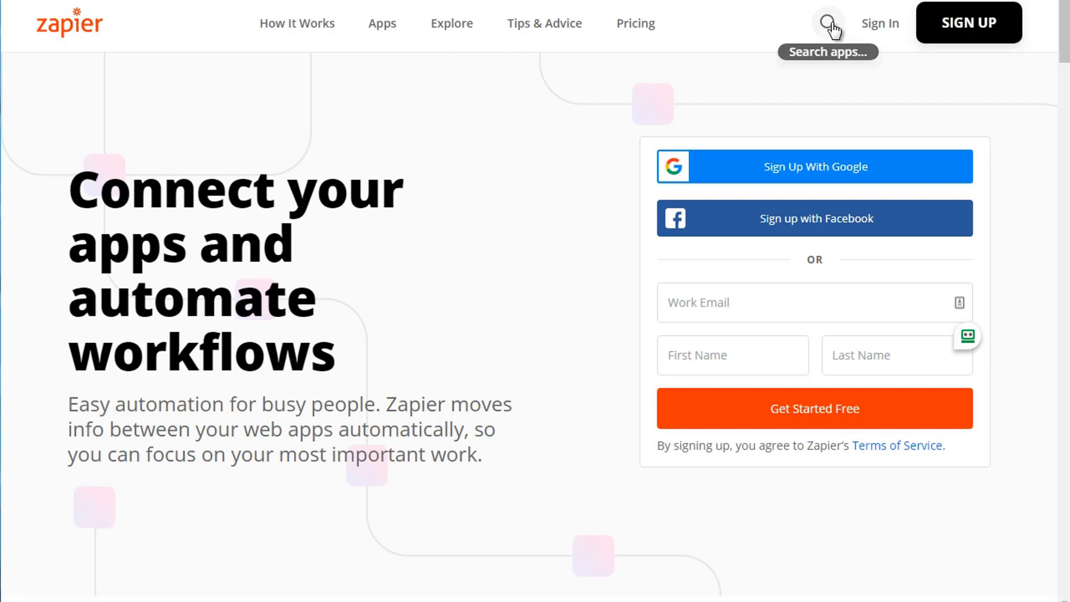
Step: On the Zapier website, search the apps for "wordpress" and open the WordPress app page
{"action": "mouse_move", "coordinate": [400, 31]}
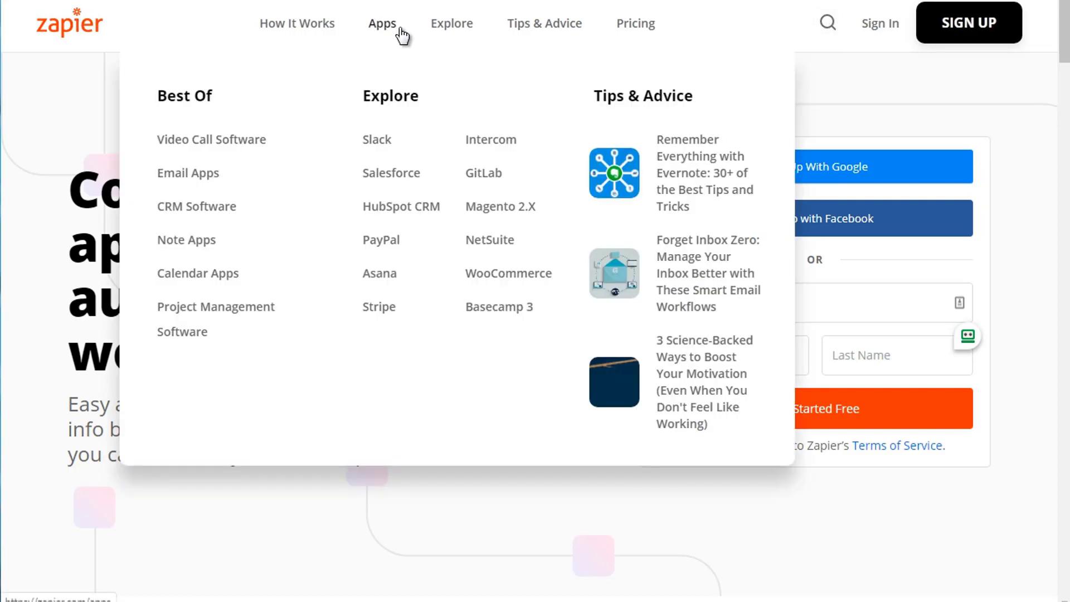
{"action": "left_click", "coordinate": [827, 28]}
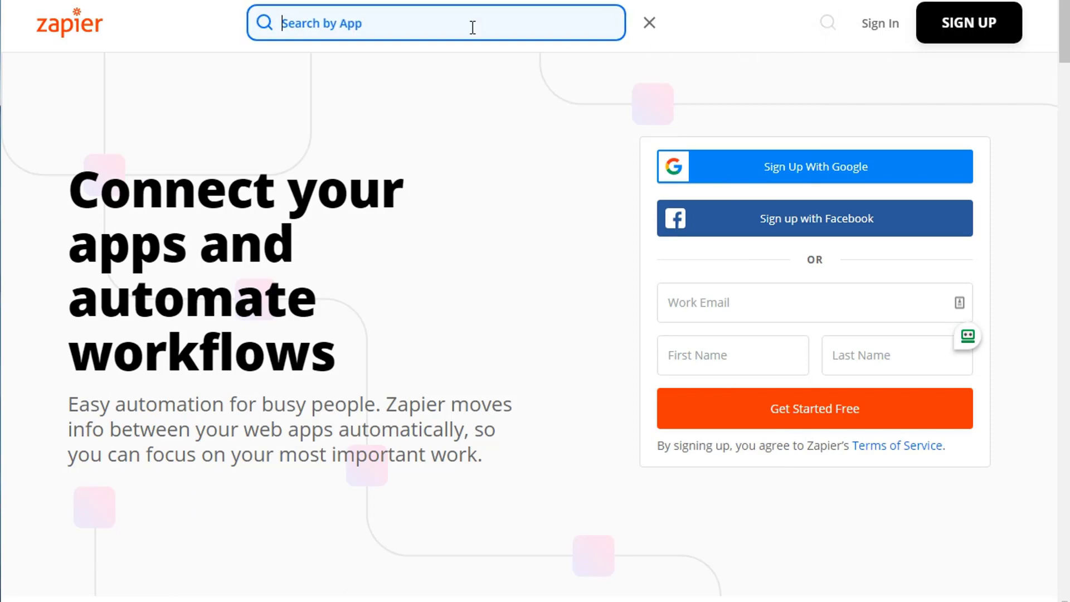
{"action": "type", "text": "wordpress"}
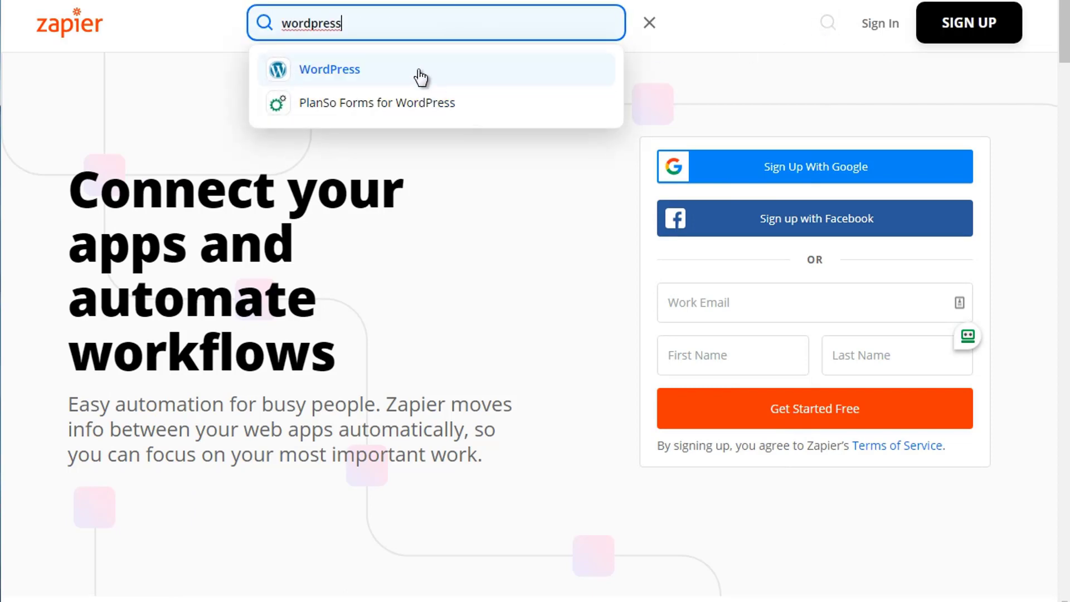
{"action": "left_click", "coordinate": [422, 73]}
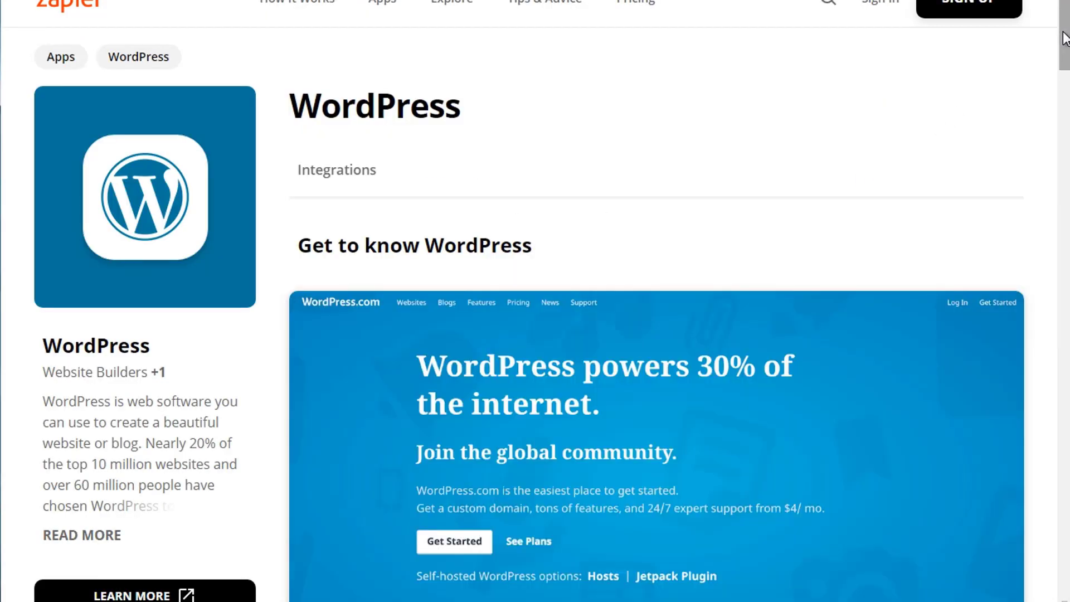
Step: Look over the apps that Zapier can connect with WordPress, advancing through the first pages of the integrations list
{"action": "left_click_drag", "start_coordinate": [1064, 38], "coordinate": [1067, 162]}
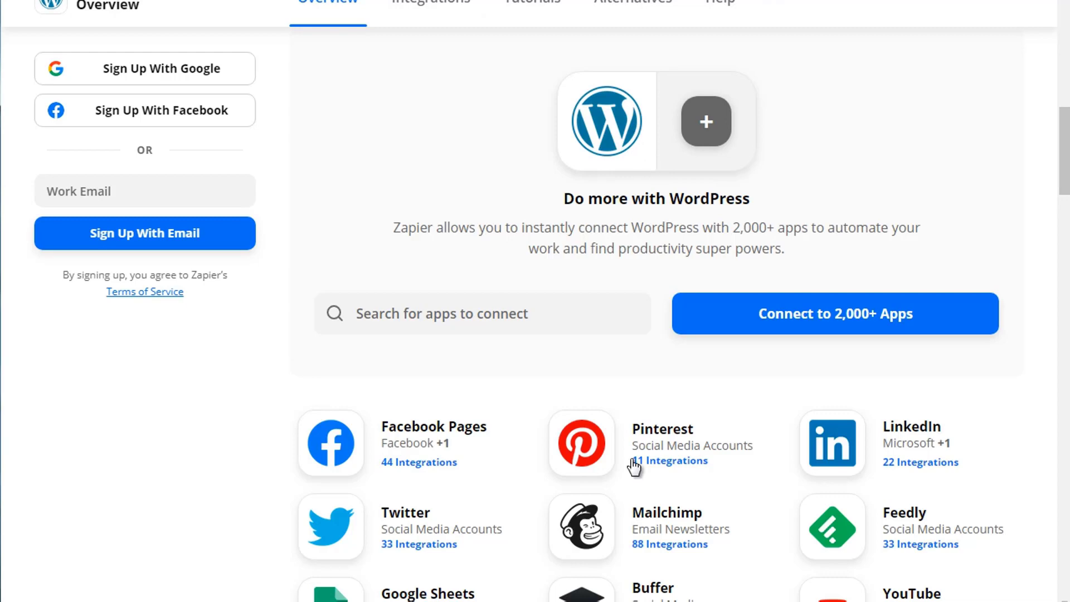
{"action": "left_click_drag", "start_coordinate": [1062, 160], "coordinate": [1064, 187]}
{"action": "scroll", "coordinate": [1064, 192], "scroll_direction": "up", "scroll_amount": 1}
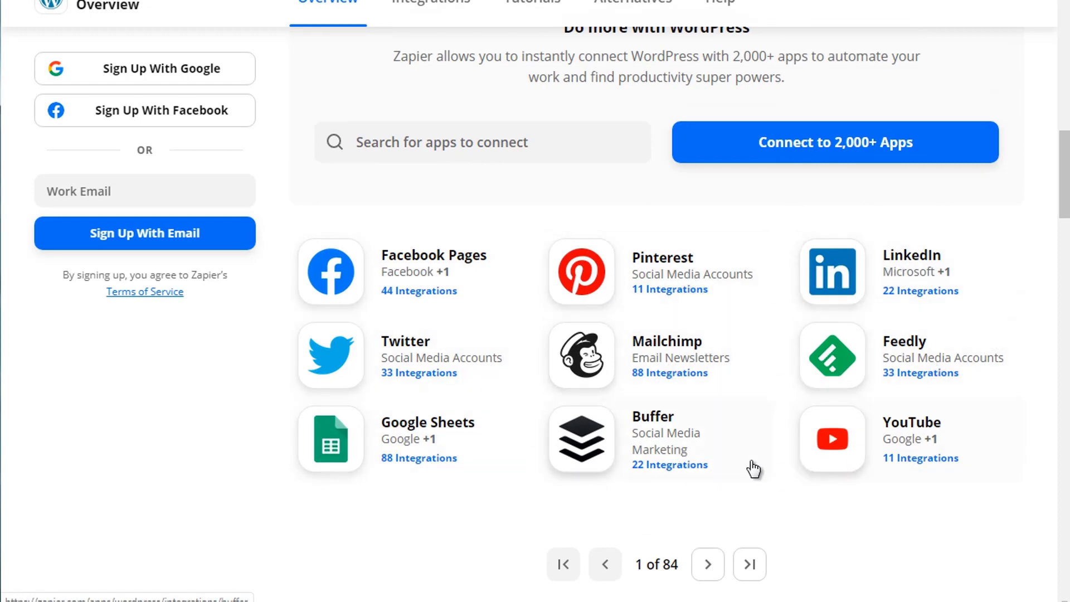
{"action": "scroll", "coordinate": [1066, 198], "scroll_direction": "down", "scroll_amount": 1}
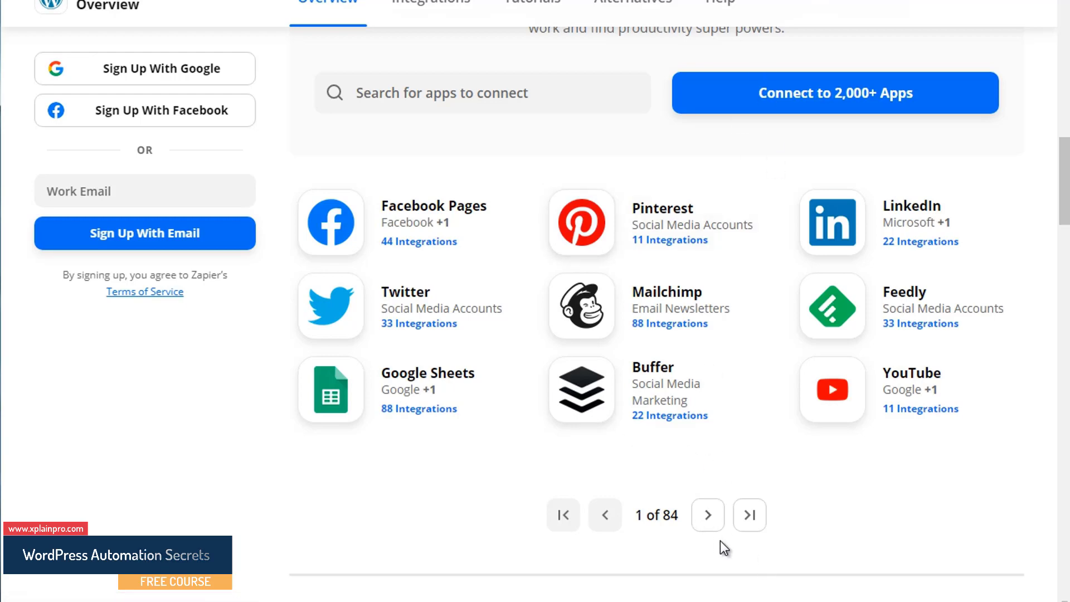
{"action": "left_click", "coordinate": [708, 517]}
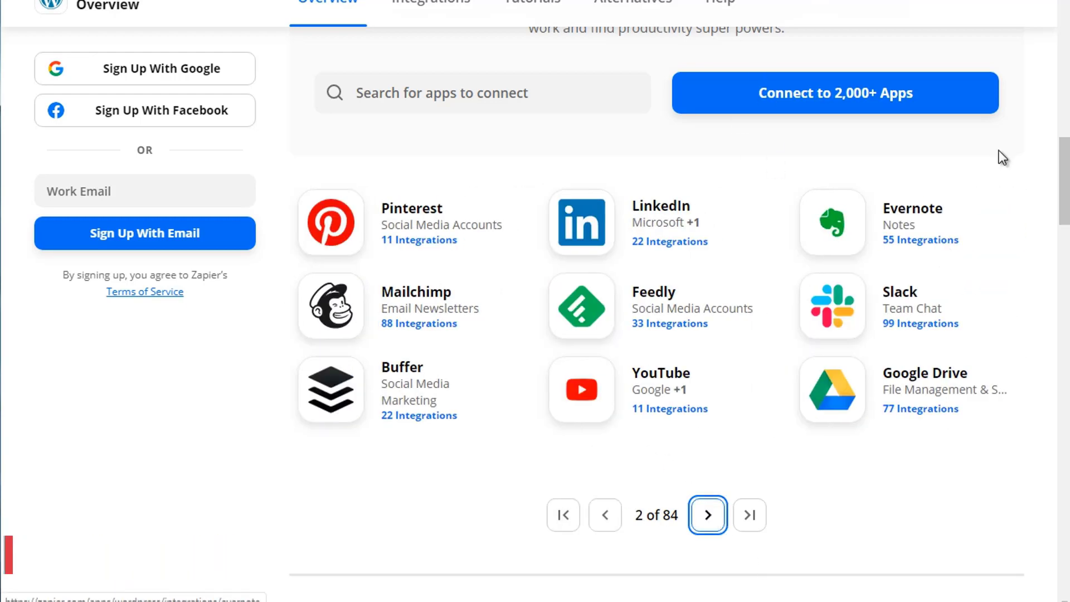
{"action": "left_click_drag", "start_coordinate": [1064, 199], "coordinate": [1064, 195]}
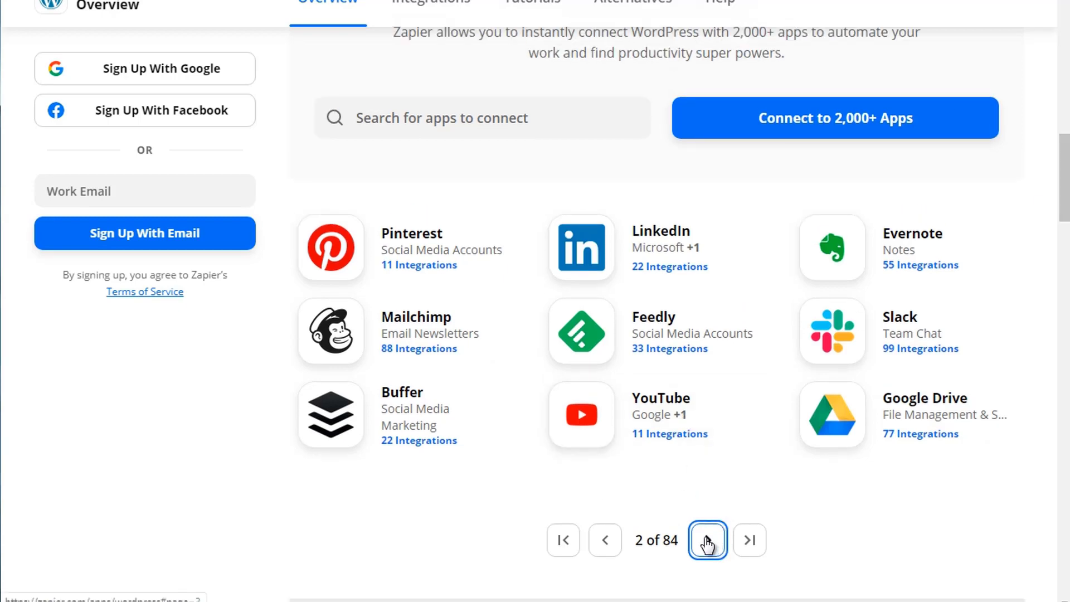
{"action": "left_click", "coordinate": [707, 542]}
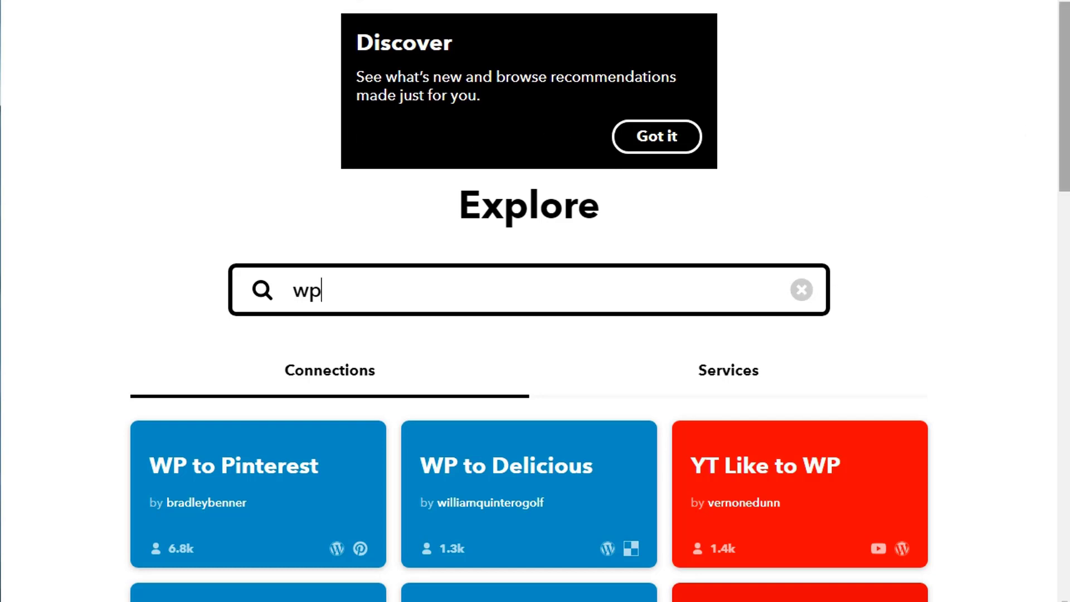
Step: On the IFTTT Explore page, look through the "wp" connections and open the WP to Twitter applet by digitalmarketerllc
{"action": "scroll", "coordinate": [1065, 128], "scroll_direction": "up", "scroll_amount": 1}
{"action": "scroll", "coordinate": [1067, 119], "scroll_direction": "down", "scroll_amount": 1}
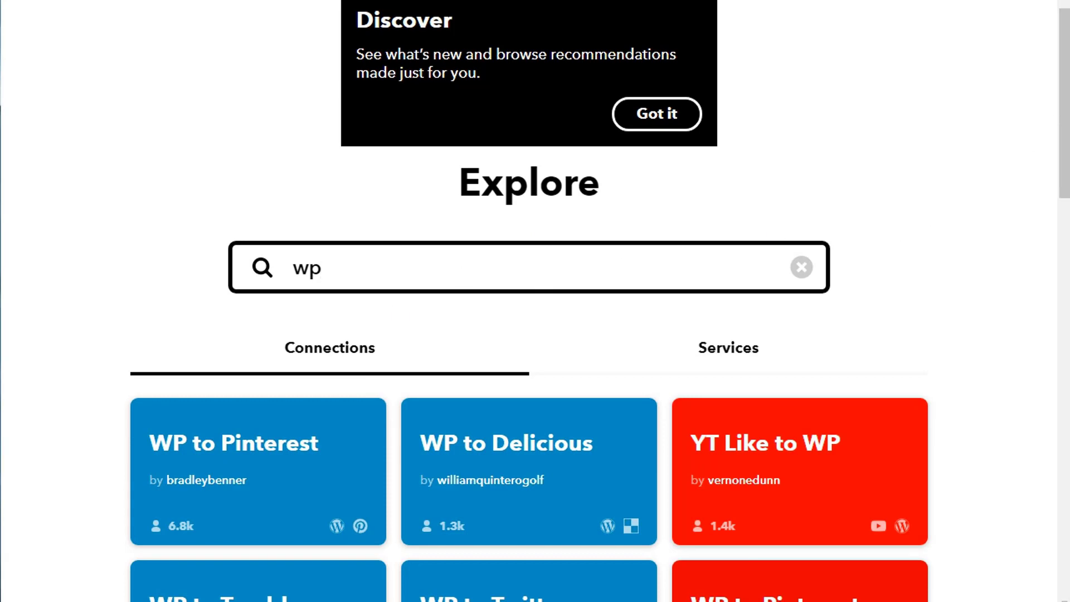
{"action": "scroll", "coordinate": [1067, 138], "scroll_direction": "down", "scroll_amount": 1}
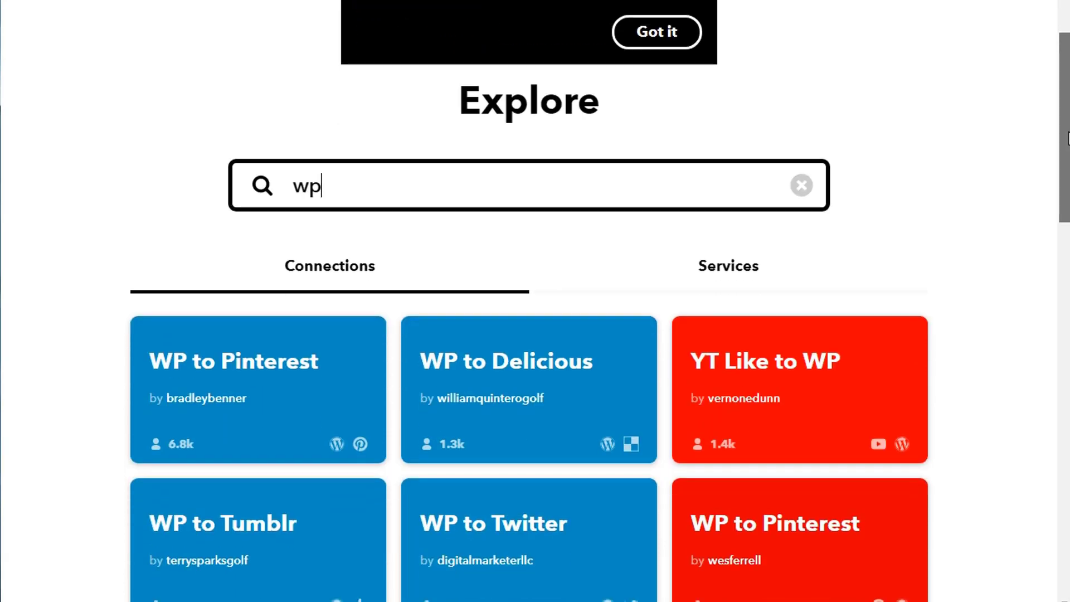
{"action": "left_click_drag", "start_coordinate": [1067, 138], "coordinate": [1067, 167]}
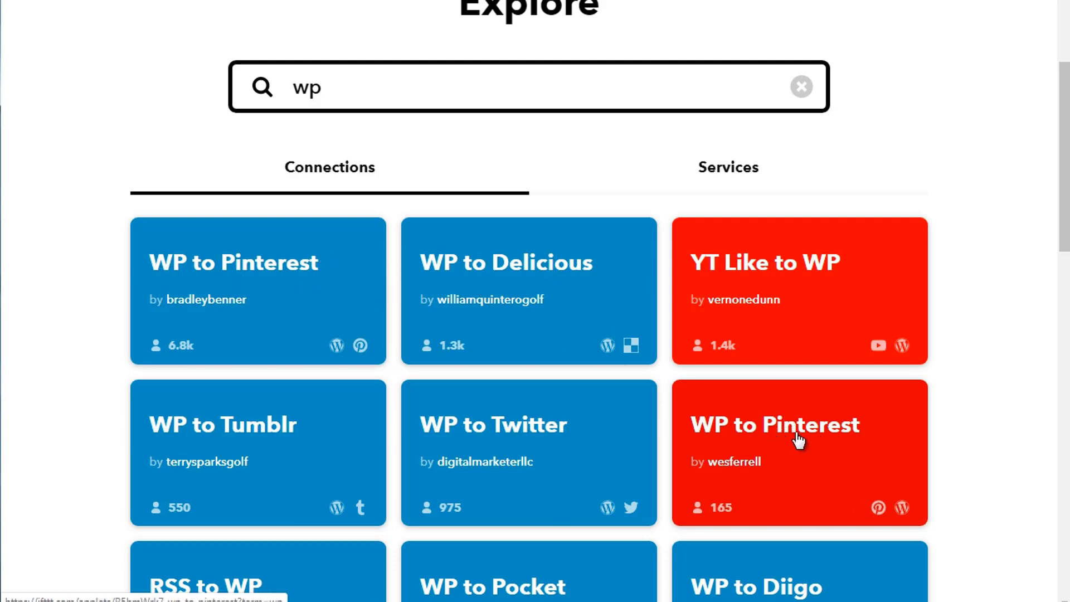
{"action": "left_click", "coordinate": [577, 440]}
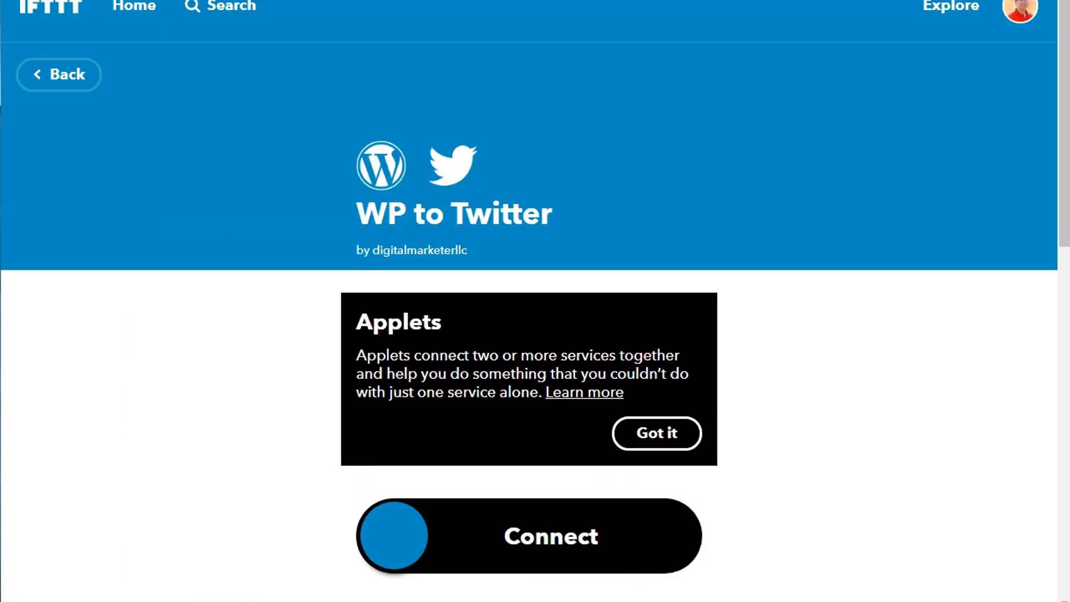
{"action": "left_click_drag", "start_coordinate": [1065, 67], "coordinate": [1065, 150]}
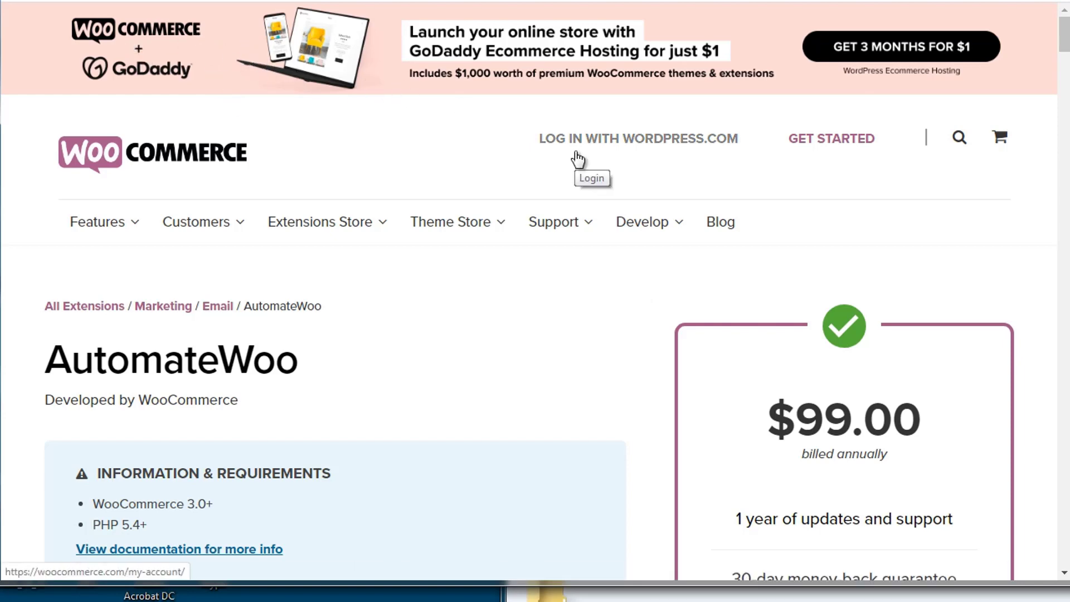
Step: On the WooCommerce website, examine the AutomateWoo extension's price, requirements, dashboard preview and version details
{"action": "mouse_move", "coordinate": [351, 239]}
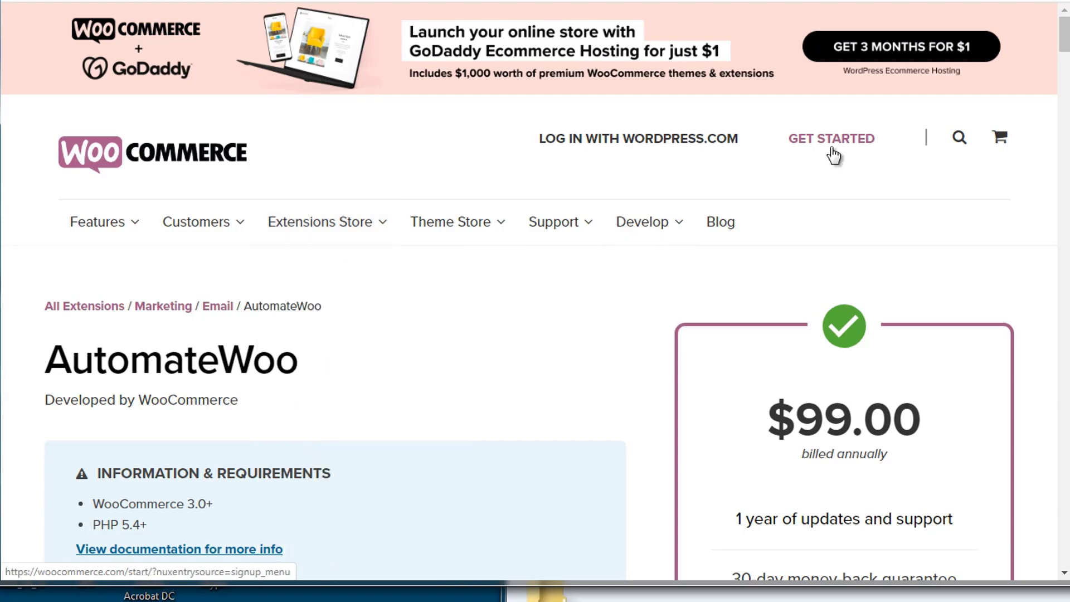
{"action": "left_click_drag", "start_coordinate": [1060, 45], "coordinate": [1060, 64]}
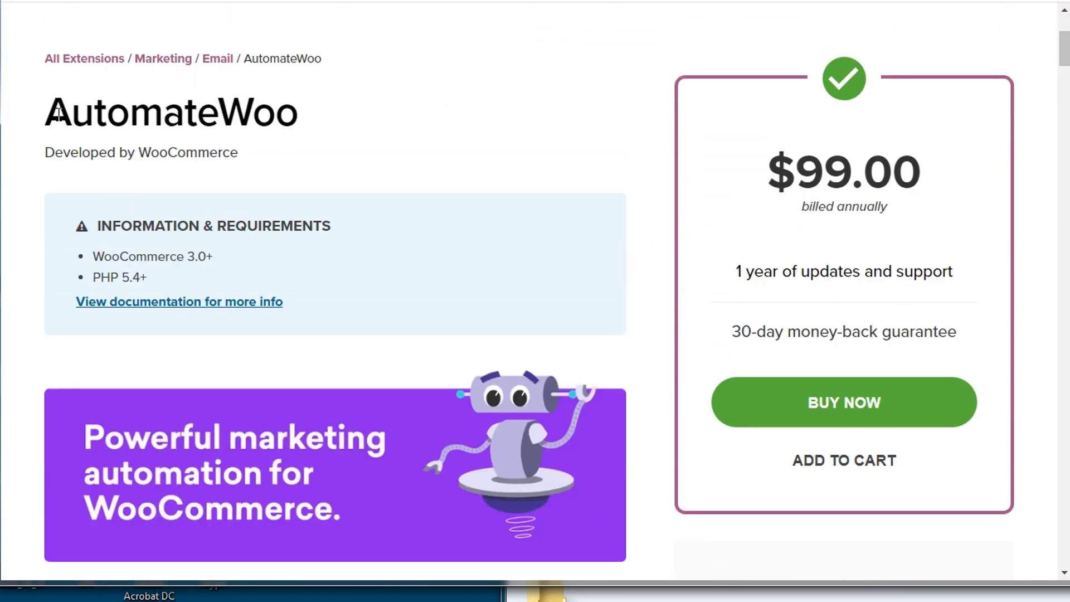
{"action": "left_click_drag", "start_coordinate": [1064, 56], "coordinate": [1065, 78]}
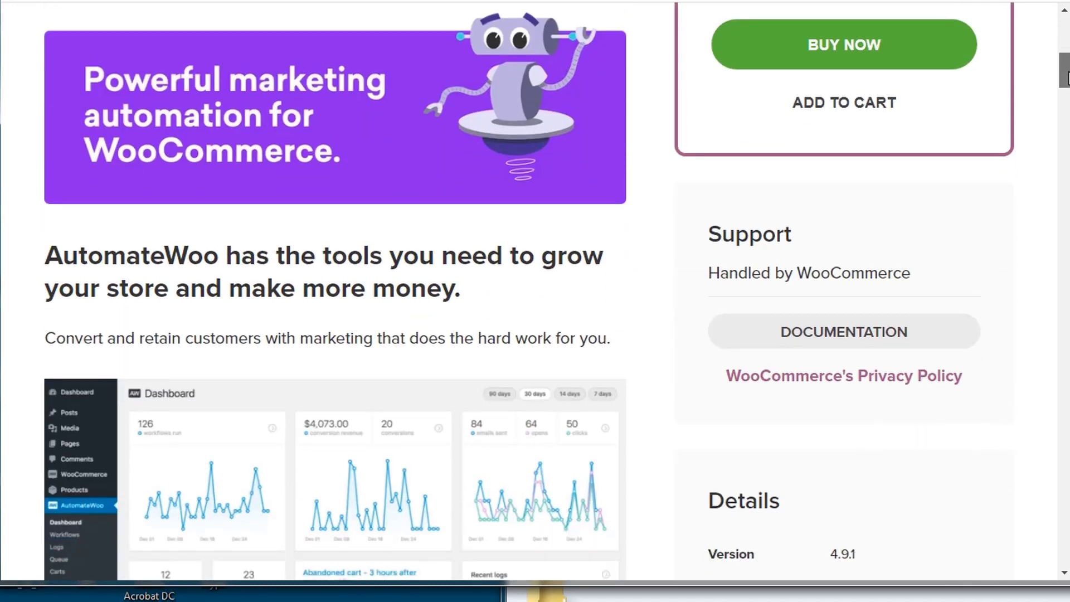
{"action": "left_click_drag", "start_coordinate": [1065, 78], "coordinate": [1066, 89]}
{"action": "scroll", "coordinate": [629, 228], "scroll_direction": "up", "scroll_amount": 2}
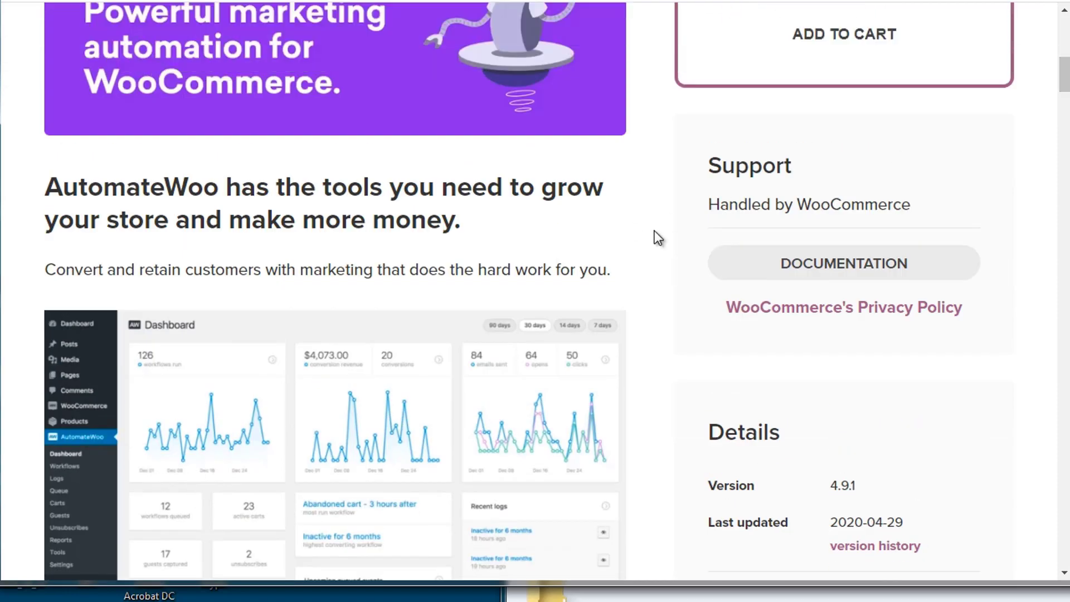
{"action": "scroll", "coordinate": [653, 226], "scroll_direction": "down", "scroll_amount": 3}
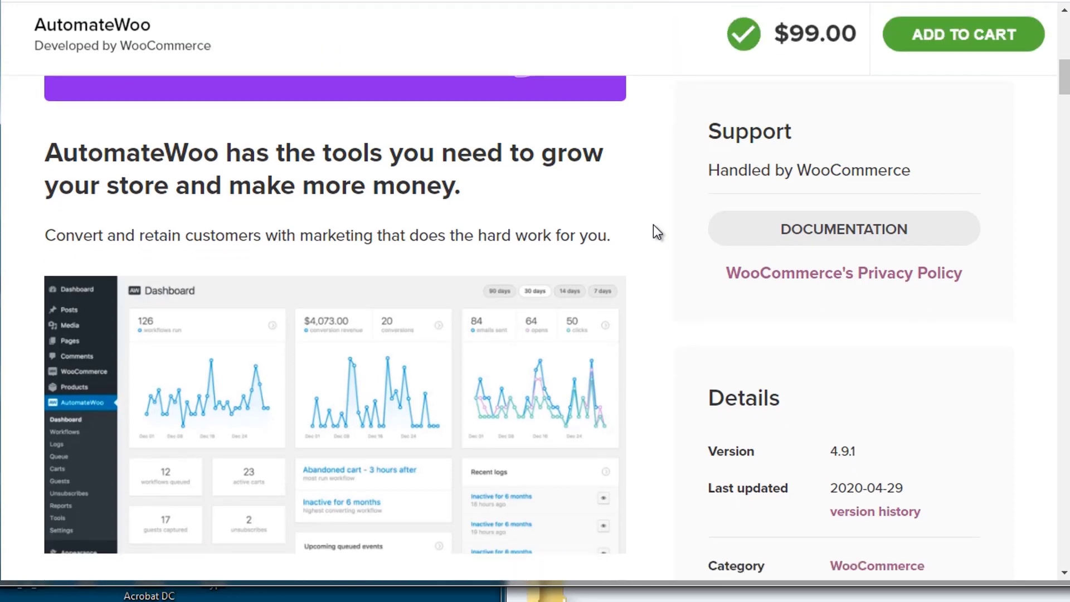
{"action": "scroll", "coordinate": [657, 231], "scroll_direction": "down", "scroll_amount": 1}
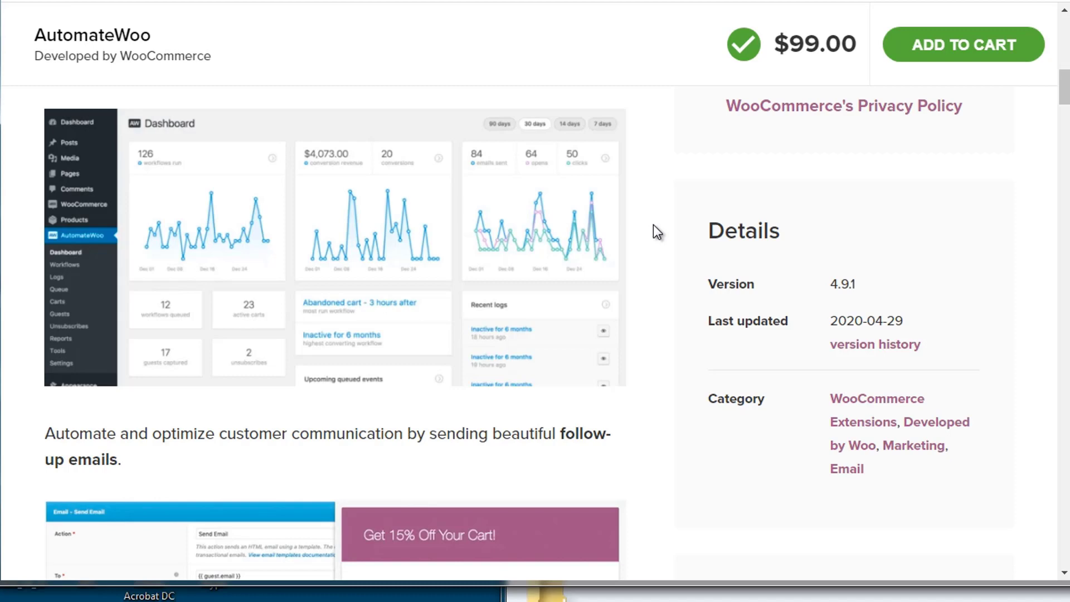
{"action": "scroll", "coordinate": [658, 232], "scroll_direction": "down", "scroll_amount": 1}
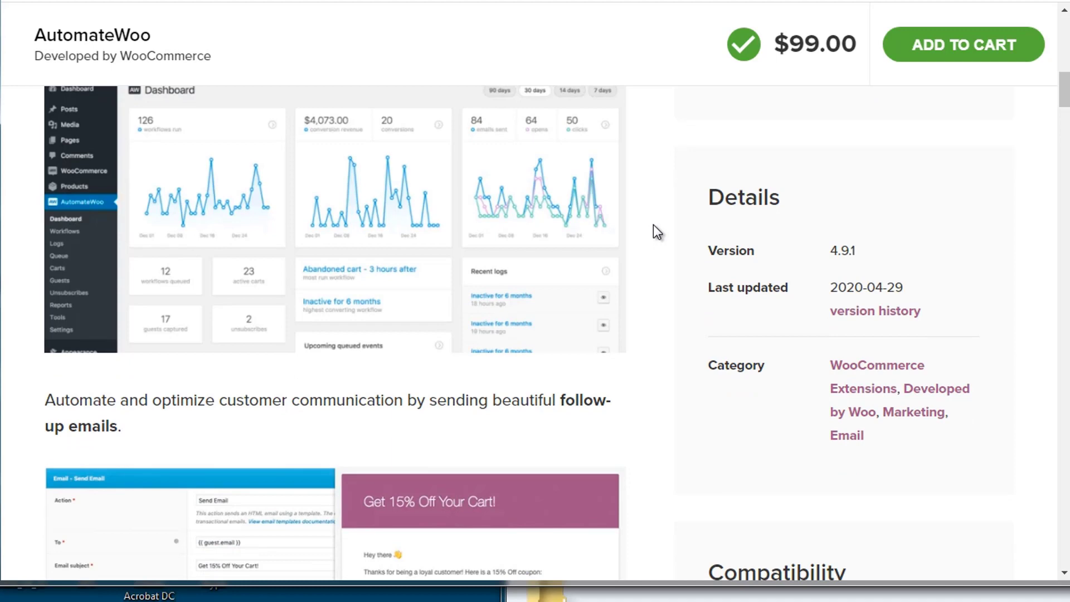
{"action": "scroll", "coordinate": [657, 232], "scroll_direction": "down", "scroll_amount": 1}
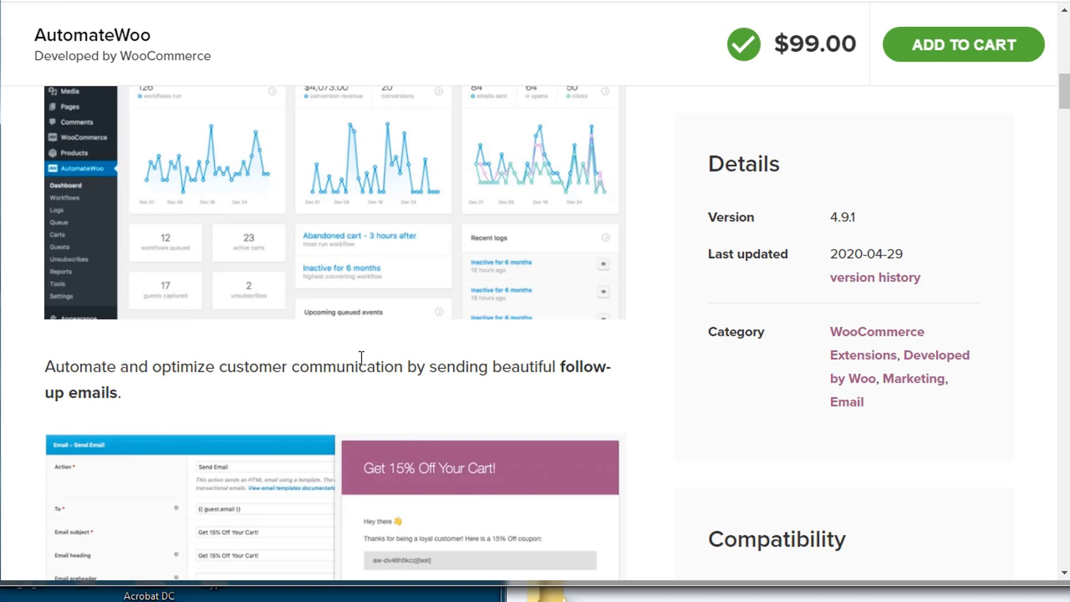
Step: Examine AutomateWoo's follow-up and abandoned cart email examples, its compatibility information and the AutomateWoo Features list
{"action": "scroll", "coordinate": [647, 319], "scroll_direction": "down", "scroll_amount": 4}
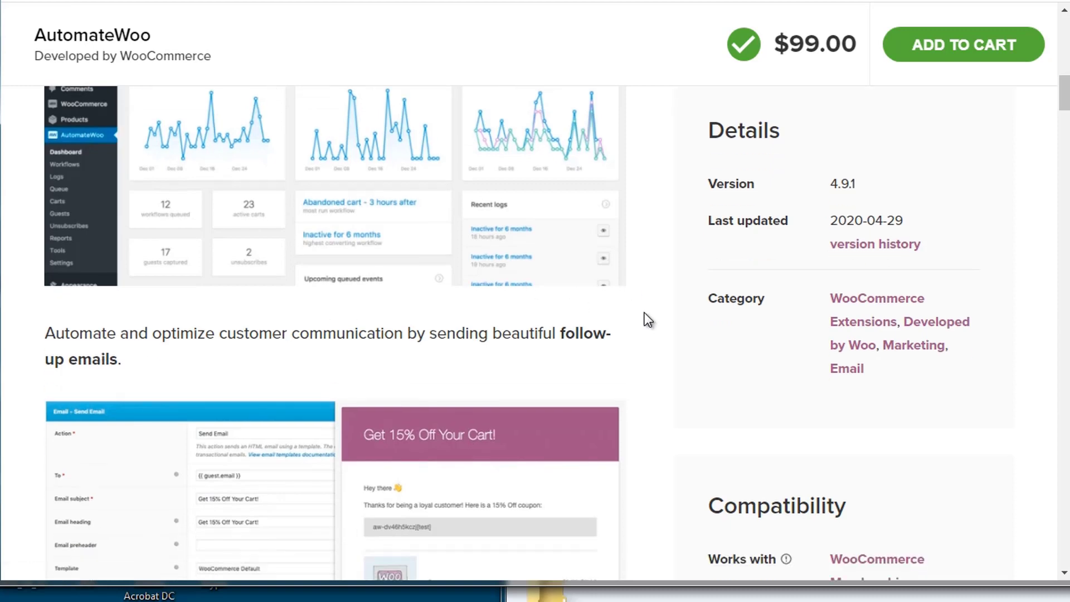
{"action": "scroll", "coordinate": [647, 319], "scroll_direction": "down", "scroll_amount": 2}
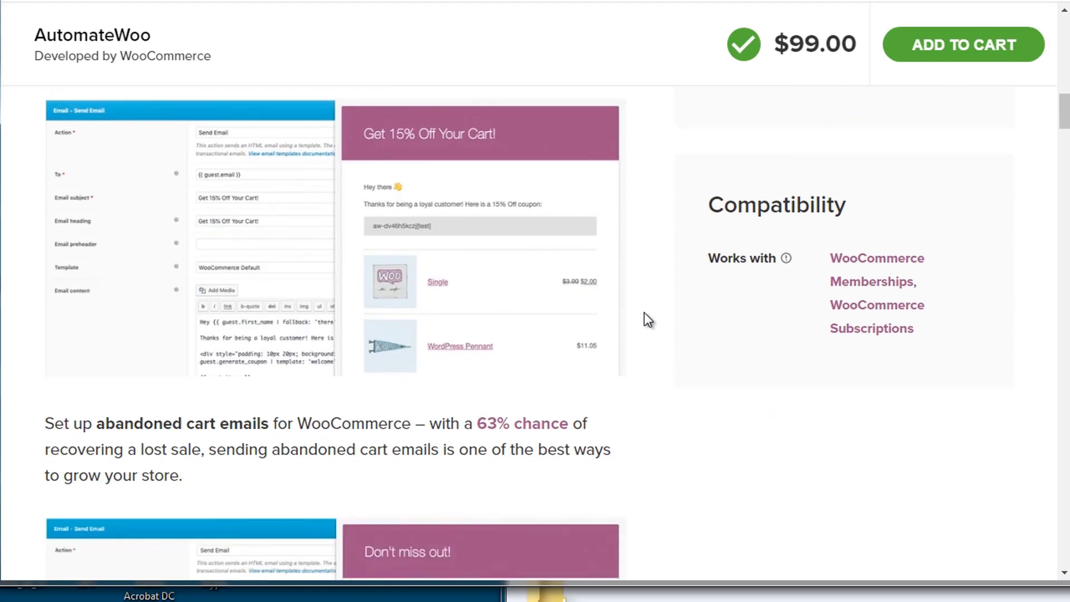
{"action": "scroll", "coordinate": [647, 319], "scroll_direction": "down", "scroll_amount": 1}
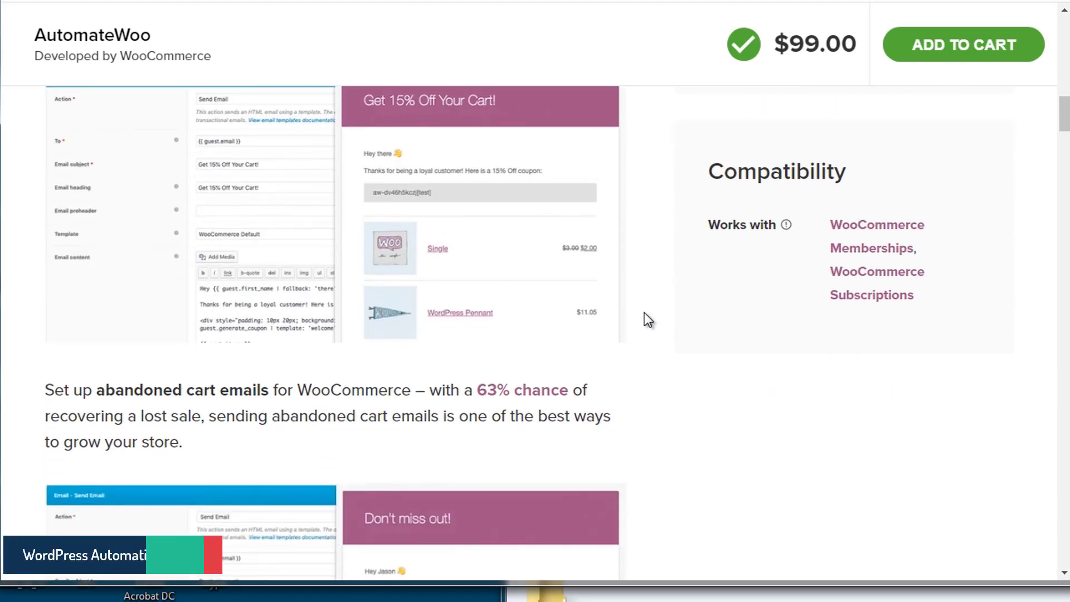
{"action": "scroll", "coordinate": [647, 319], "scroll_direction": "down", "scroll_amount": 1}
{"action": "scroll", "coordinate": [647, 319], "scroll_direction": "down", "scroll_amount": 6}
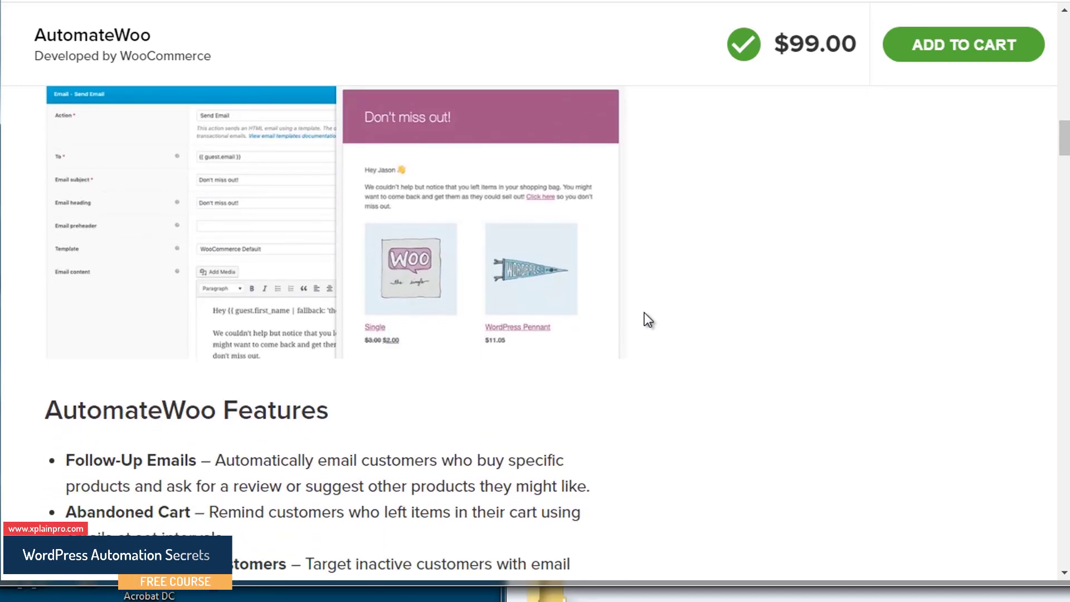
{"action": "scroll", "coordinate": [647, 319], "scroll_direction": "down", "scroll_amount": 1}
{"action": "scroll", "coordinate": [648, 319], "scroll_direction": "down", "scroll_amount": 3}
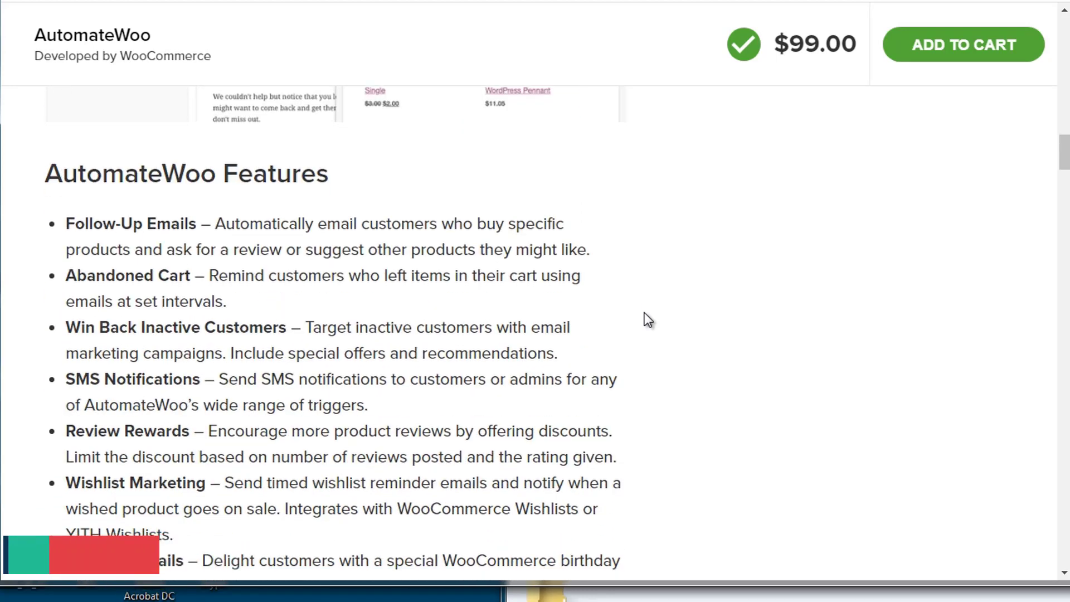
{"action": "scroll", "coordinate": [647, 319], "scroll_direction": "down", "scroll_amount": 1}
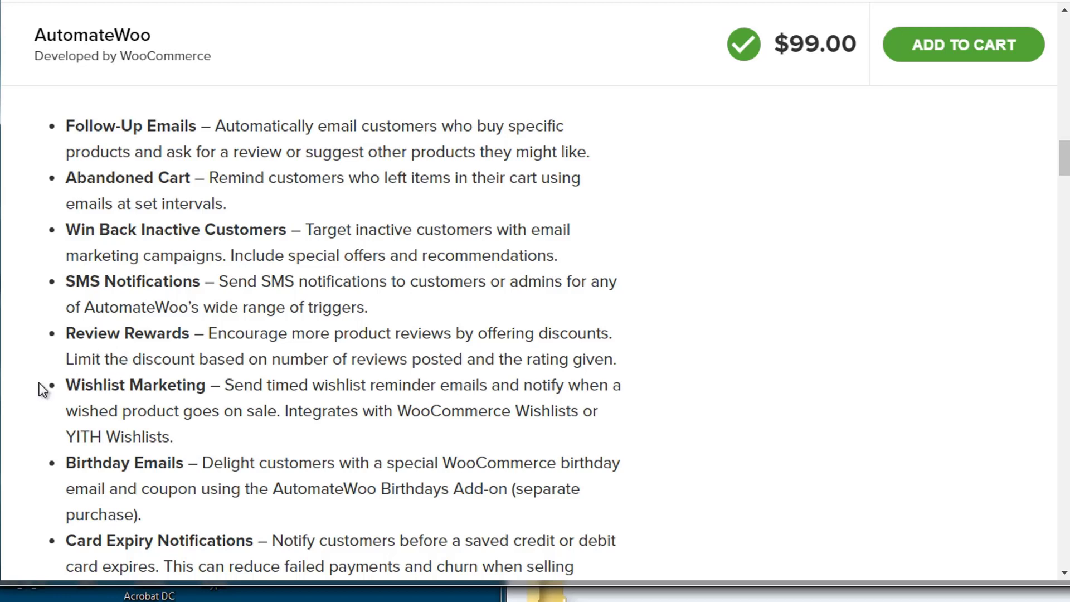
Step: Read the rest of the AutomateWoo Features list, from Follow-Up Emails down to Automatic VIP
{"action": "scroll", "coordinate": [42, 390], "scroll_direction": "down", "scroll_amount": 1}
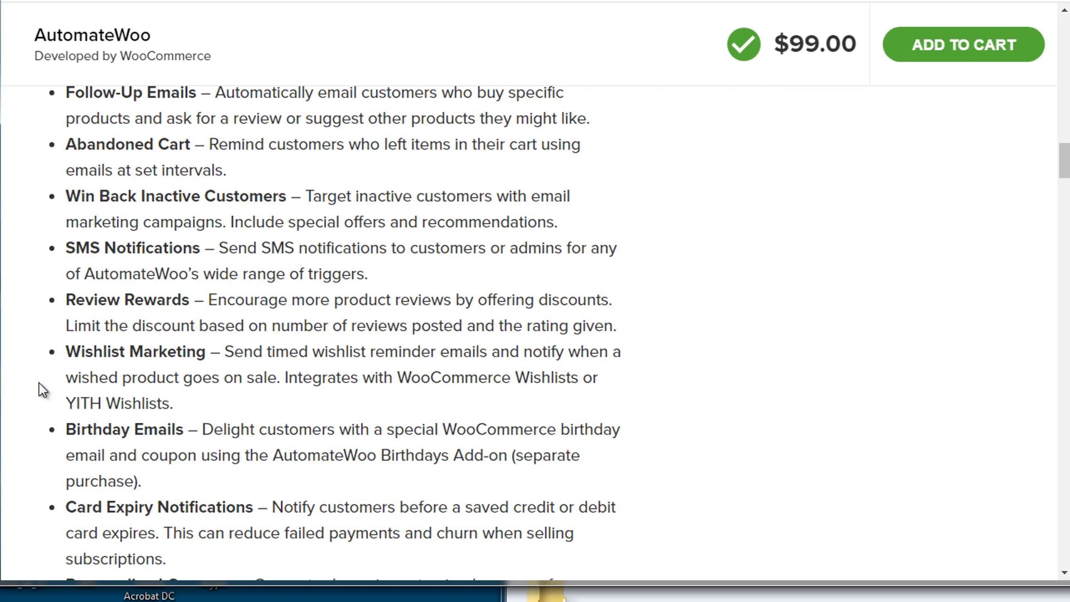
{"action": "scroll", "coordinate": [42, 389], "scroll_direction": "down", "scroll_amount": 8}
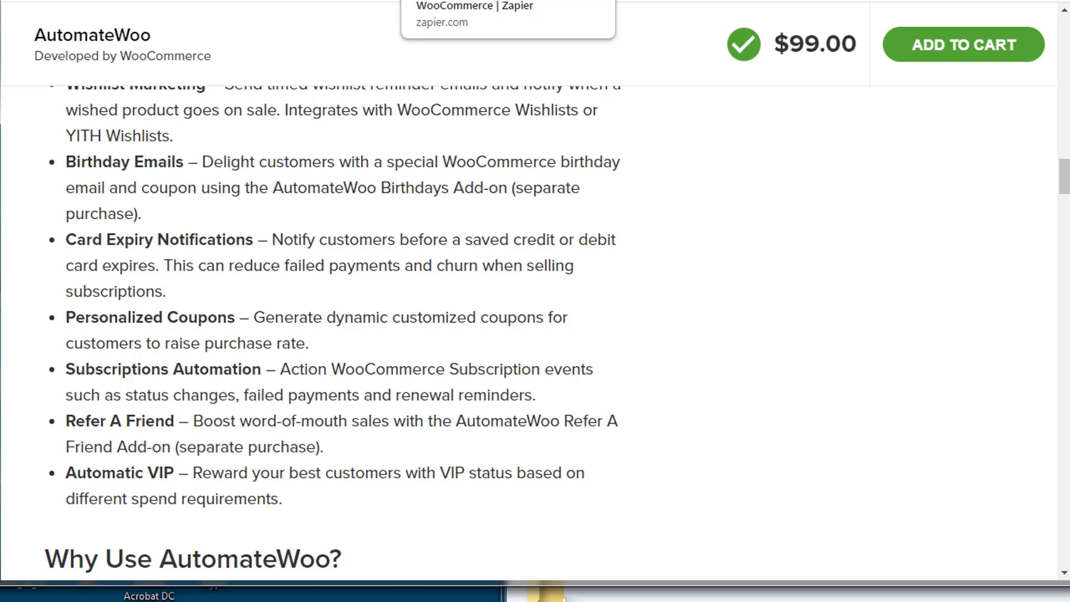
Step: Look over Zapier's WooCommerce overview page, including its app search and the list of apps it can connect
{"action": "left_click", "coordinate": [447, 0]}
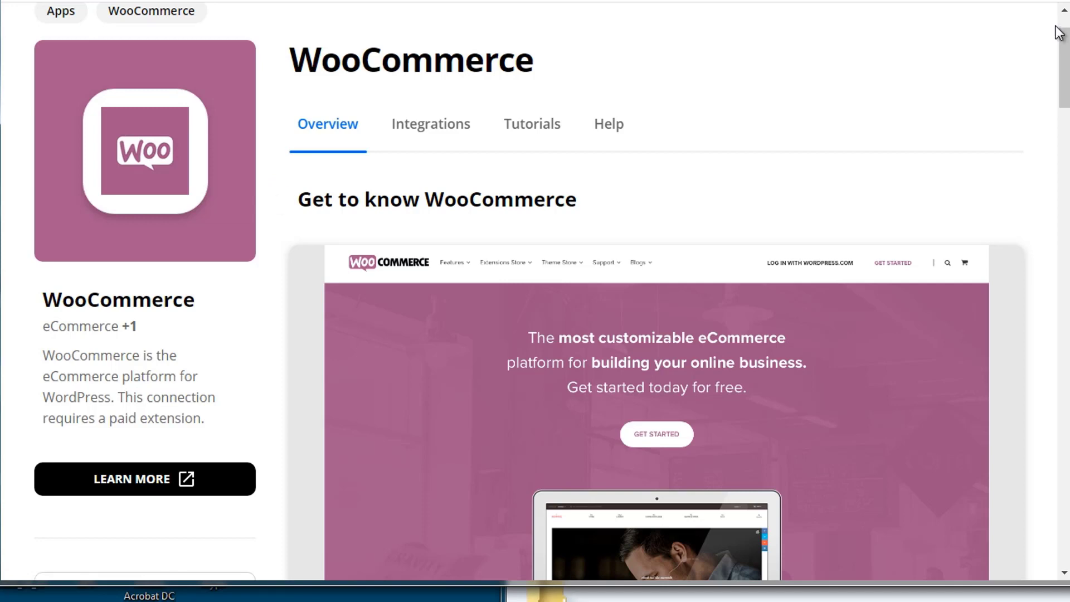
{"action": "scroll", "coordinate": [1065, 25], "scroll_direction": "up", "scroll_amount": 2}
{"action": "left_click_drag", "start_coordinate": [1066, 26], "coordinate": [1066, 24]}
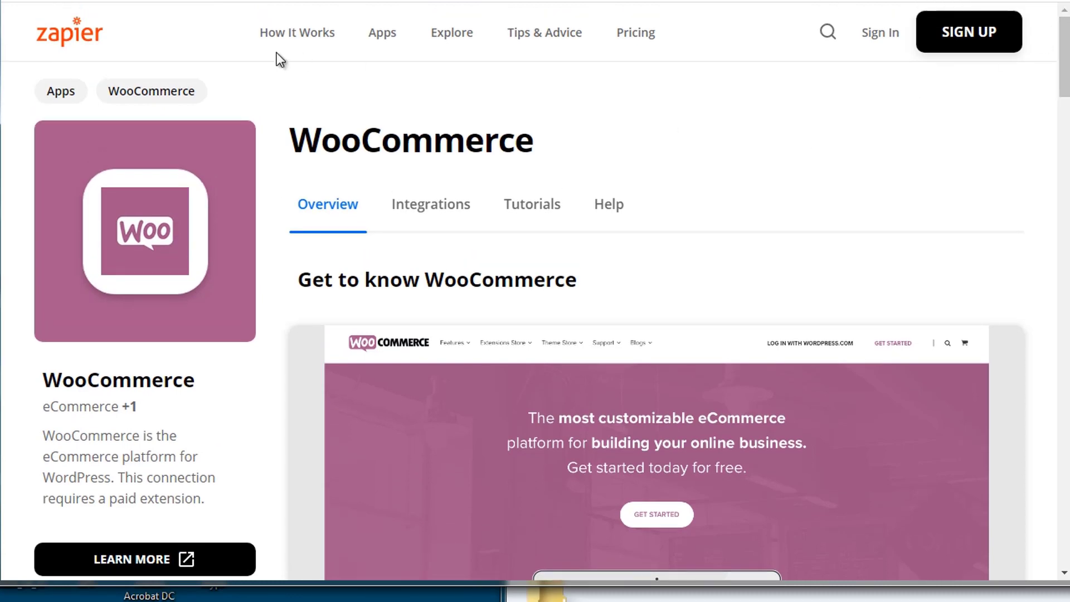
{"action": "left_click_drag", "start_coordinate": [1062, 88], "coordinate": [1068, 201]}
{"action": "scroll", "coordinate": [654, 321], "scroll_direction": "down", "scroll_amount": 3}
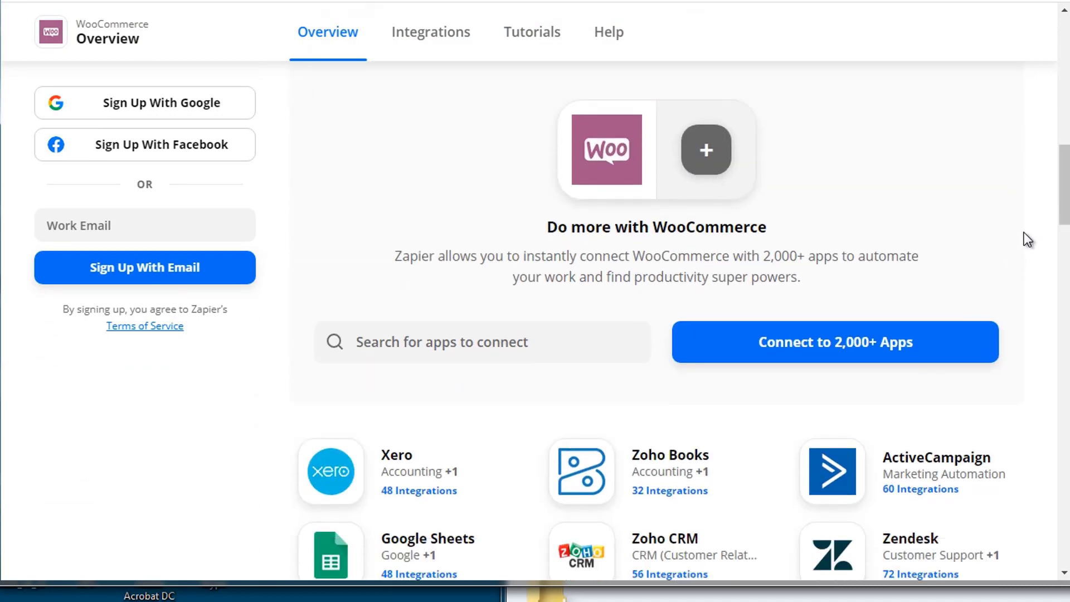
{"action": "scroll", "coordinate": [1065, 239], "scroll_direction": "down", "scroll_amount": 5}
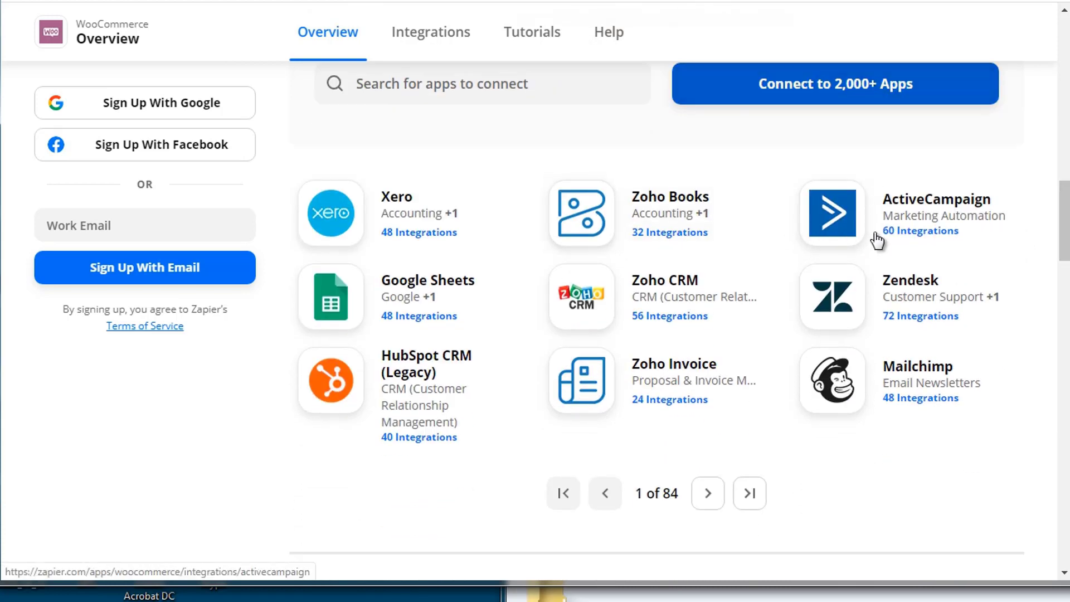
{"action": "left_click_drag", "start_coordinate": [1060, 226], "coordinate": [1060, 193]}
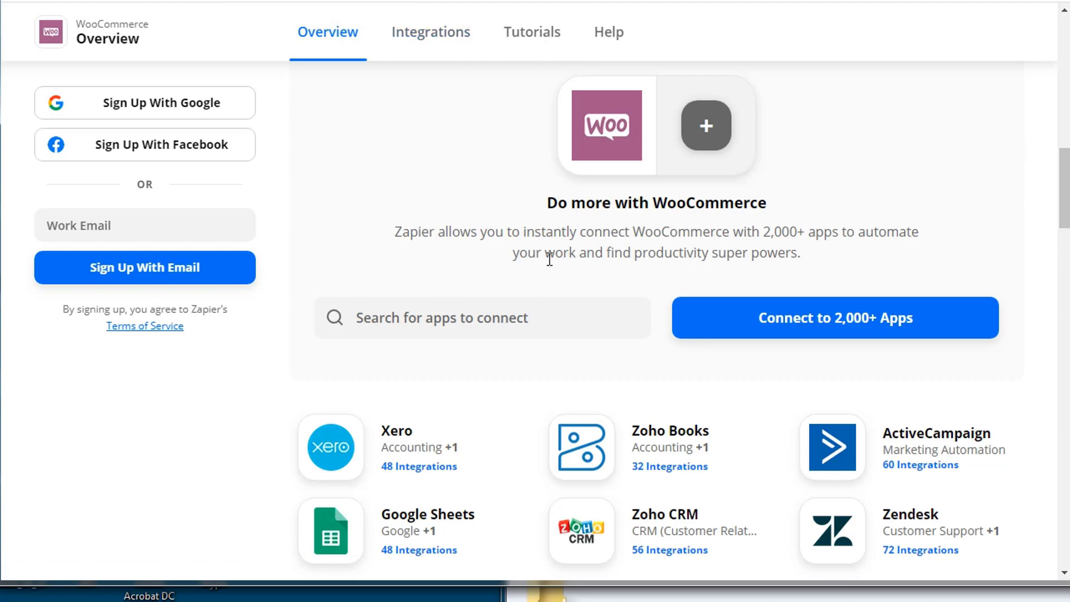
{"action": "left_click", "coordinate": [453, 320]}
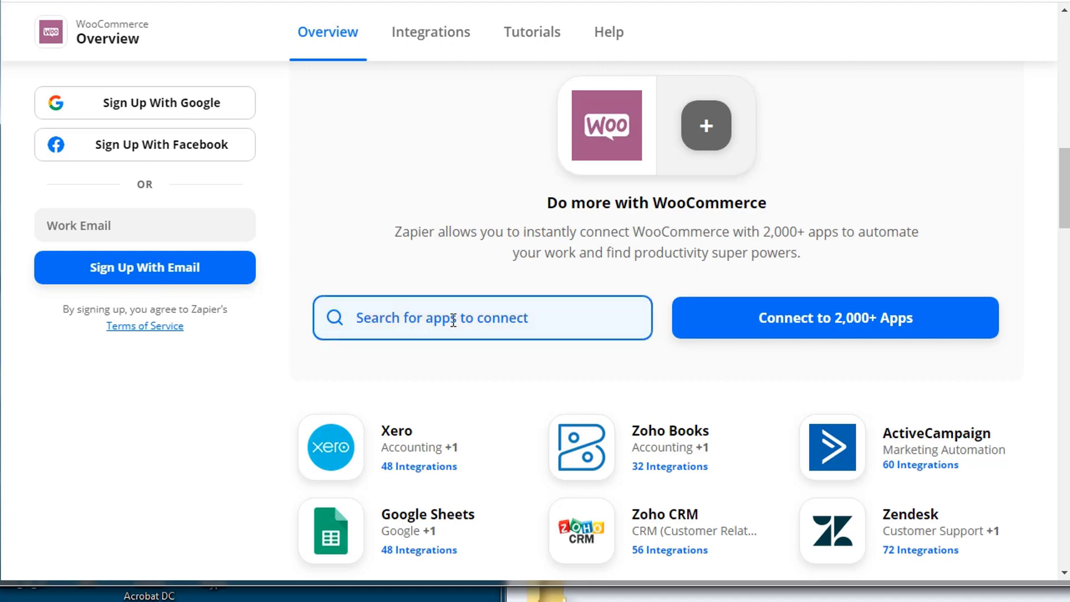
Step: Open the WooCommerce + Google Sheets integrations on Zapier and look through their triggers and actions
{"action": "left_click", "coordinate": [330, 549]}
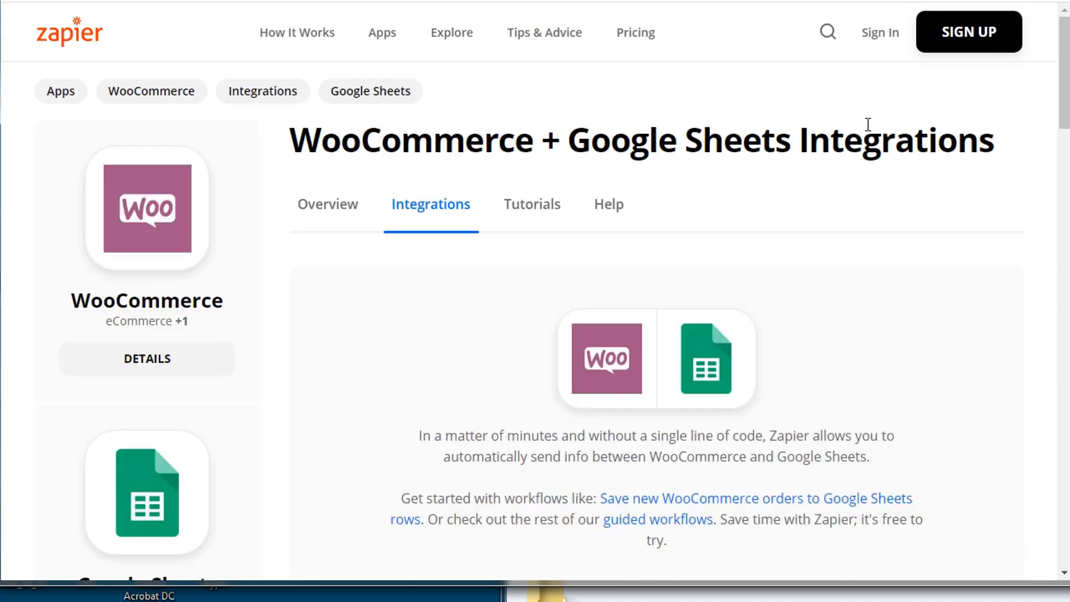
{"action": "left_click_drag", "start_coordinate": [1057, 115], "coordinate": [1066, 260]}
{"action": "left_click", "coordinate": [1019, 158]}
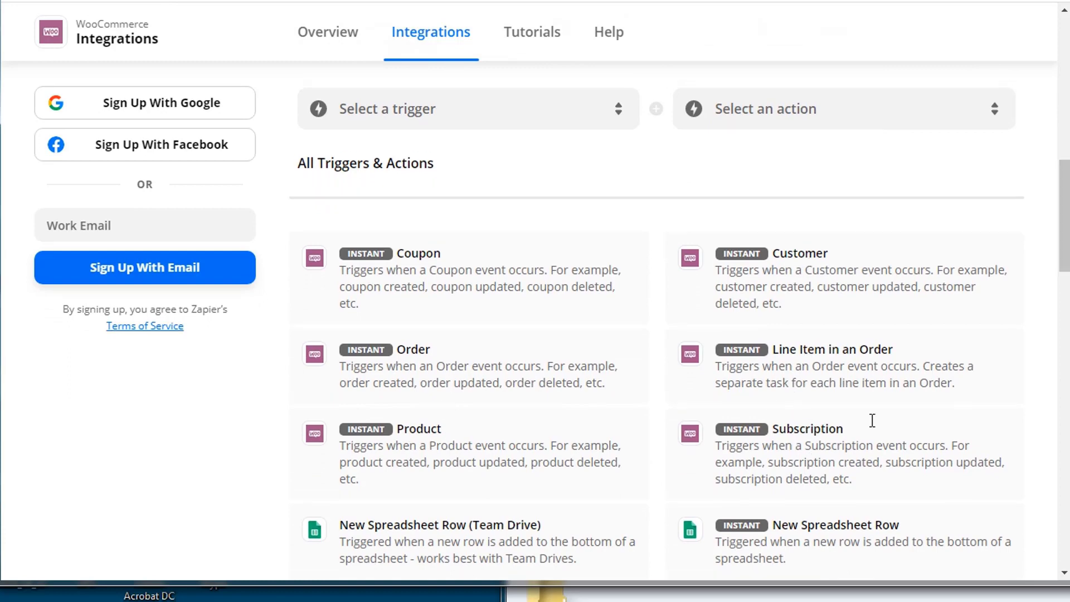
{"action": "left_click_drag", "start_coordinate": [1060, 225], "coordinate": [1064, 272]}
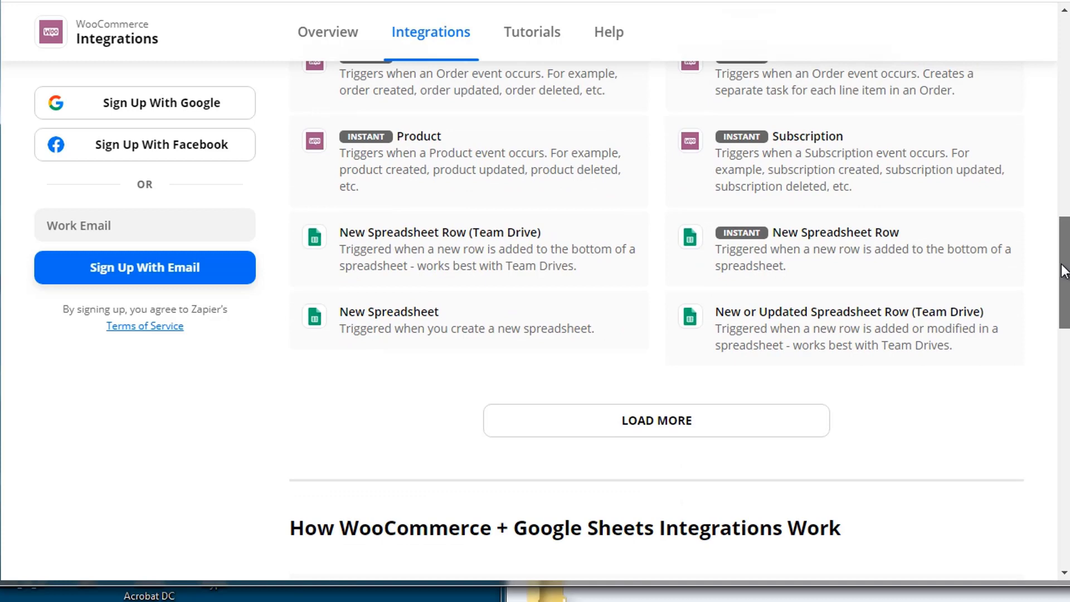
{"action": "left_click_drag", "start_coordinate": [1064, 271], "coordinate": [1065, 44]}
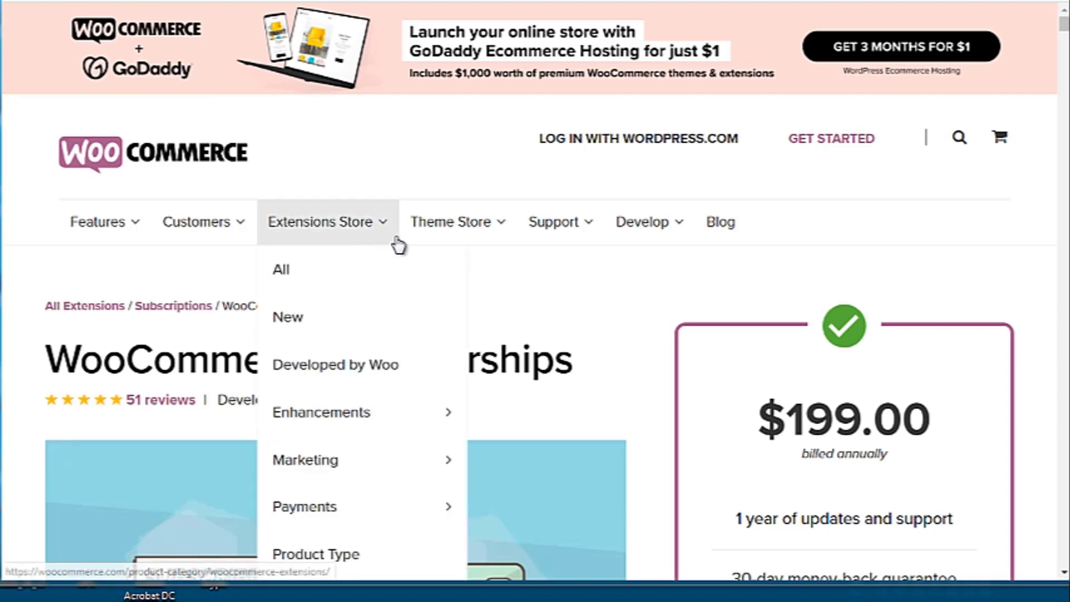
Step: Examine the price, support terms and requirements of the WooCommerce Memberships extension
{"action": "scroll", "coordinate": [361, 229], "scroll_direction": "down", "scroll_amount": 5}
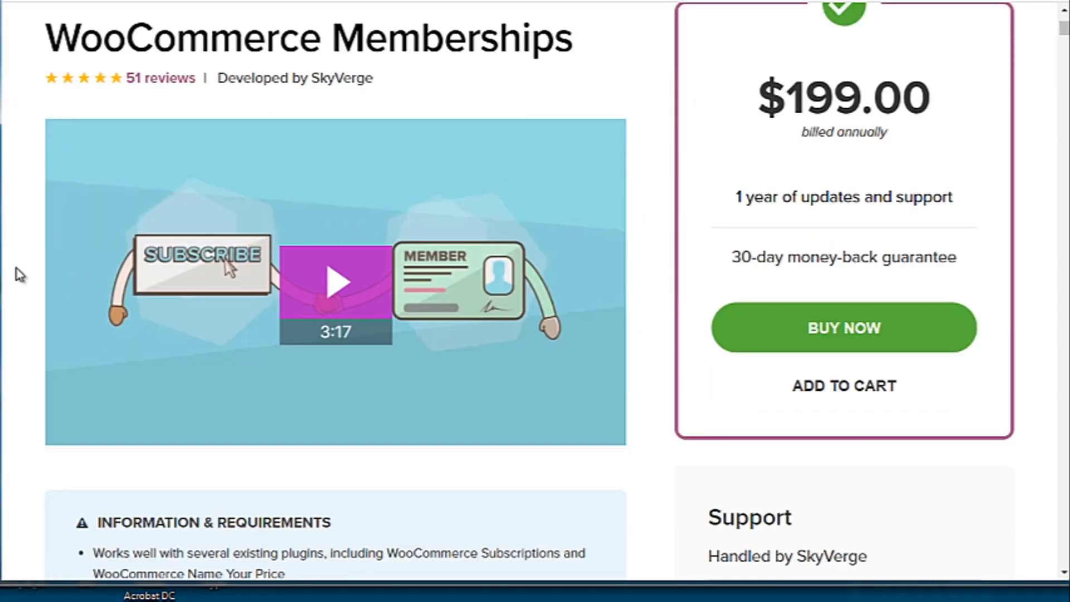
{"action": "scroll", "coordinate": [20, 275], "scroll_direction": "down", "scroll_amount": 1}
{"action": "scroll", "coordinate": [20, 275], "scroll_direction": "up", "scroll_amount": 1}
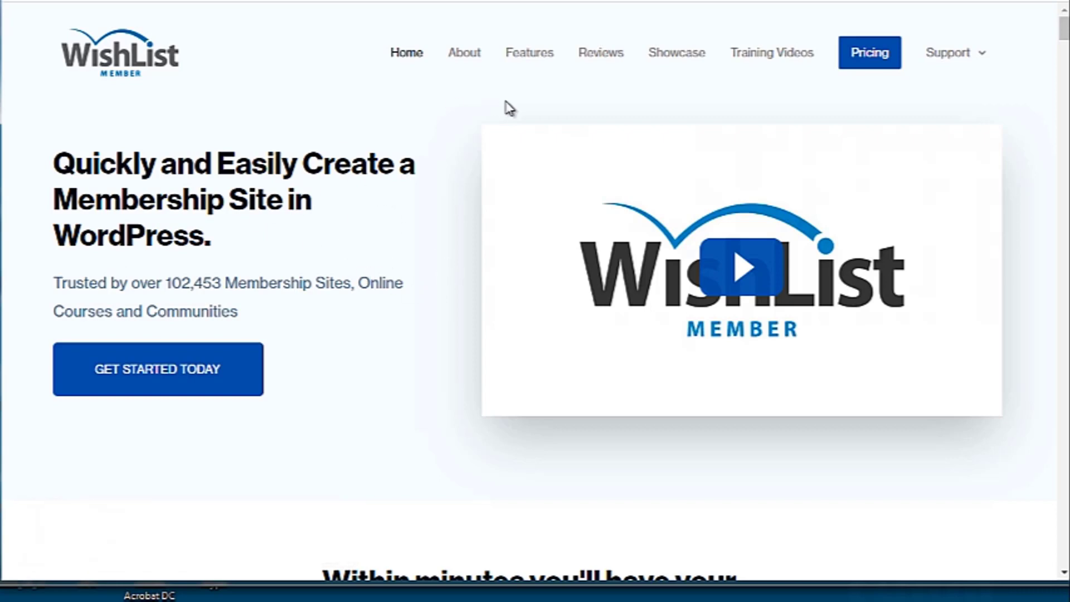
Step: On the WishList Member website, find the Easily Accept Payments section and highlight its heading
{"action": "left_click_drag", "start_coordinate": [1060, 35], "coordinate": [1064, 99]}
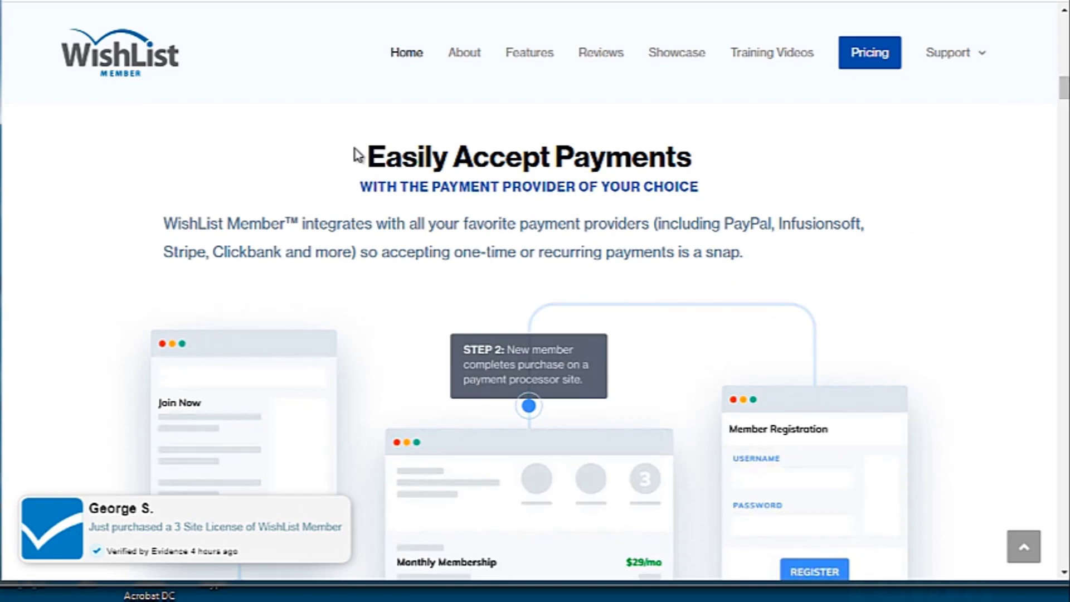
{"action": "left_click_drag", "start_coordinate": [359, 158], "coordinate": [707, 170]}
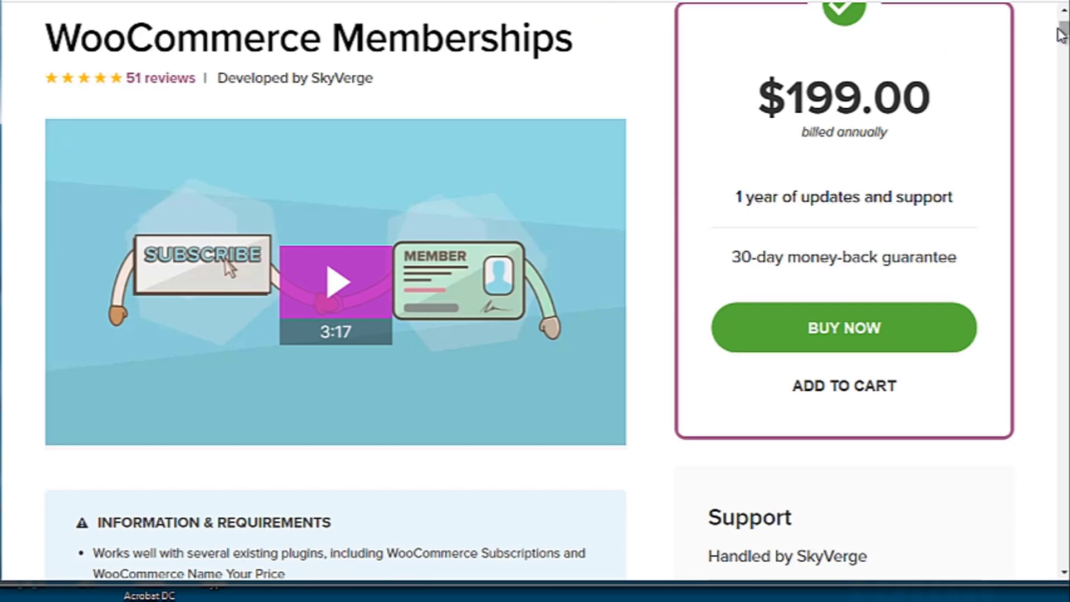
Step: Revisit the WooCommerce Memberships and AutomateWoo websites, and dismiss the promotional popup on the MemberPress site
{"action": "scroll", "coordinate": [1060, 31], "scroll_direction": "up", "scroll_amount": 3}
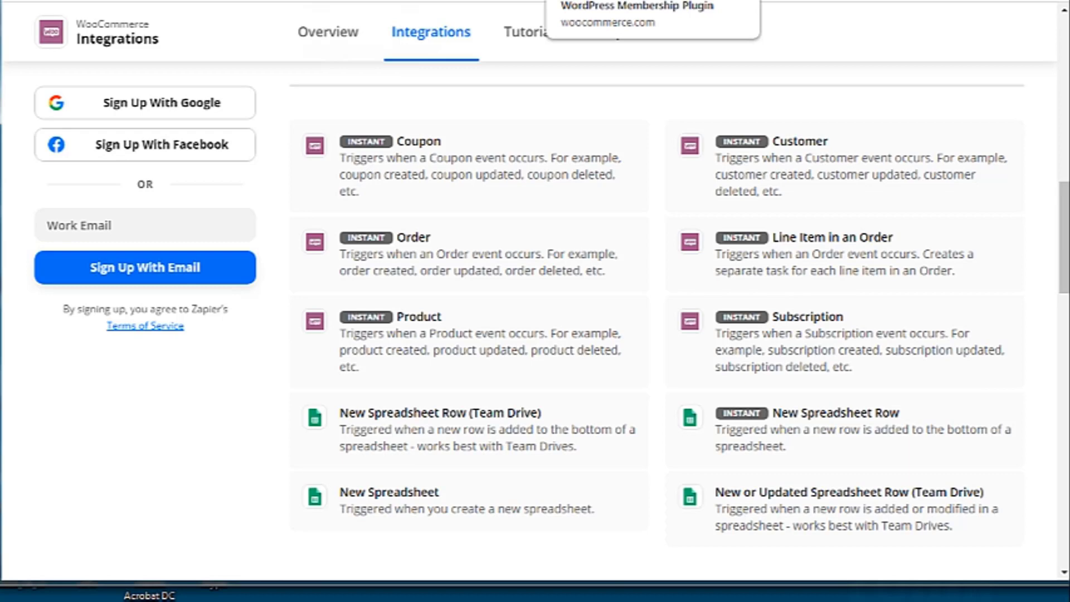
{"action": "left_click", "coordinate": [652, 1]}
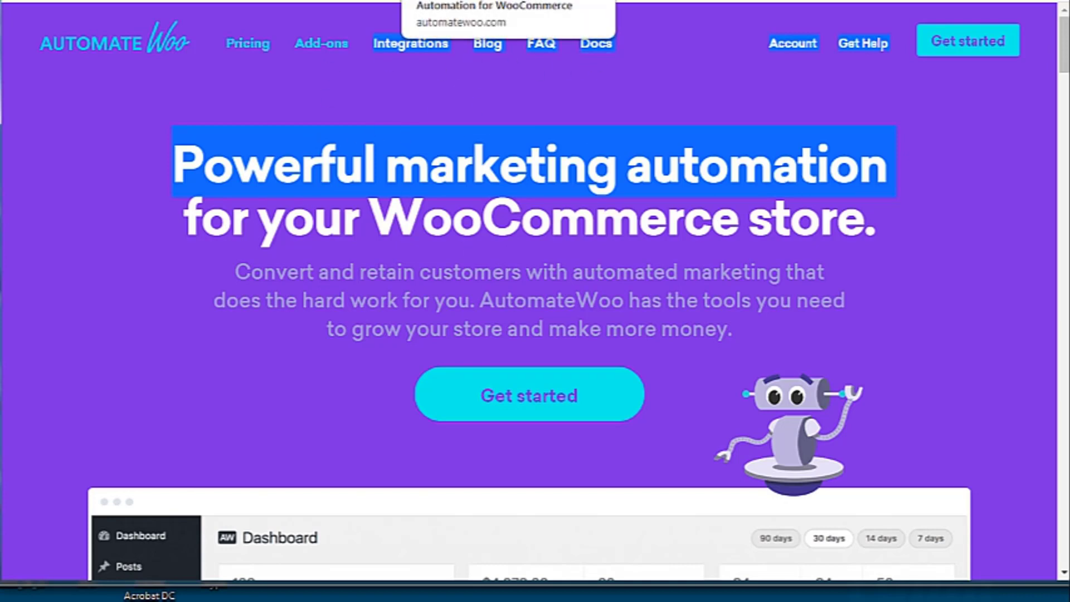
{"action": "left_click", "coordinate": [535, 0]}
{"action": "key", "text": "ctrl+Tab"}
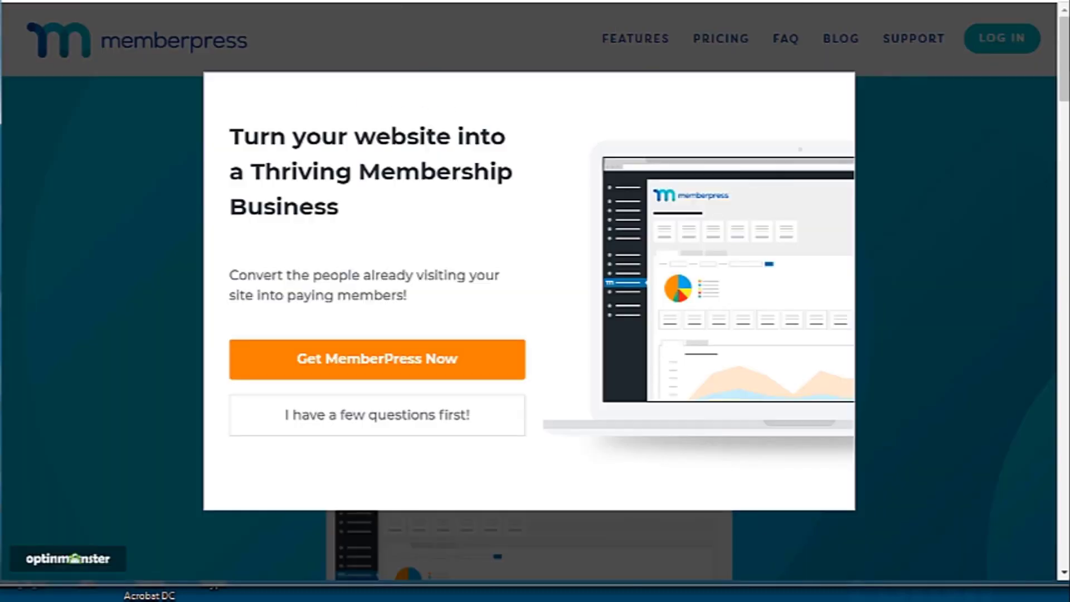
{"action": "left_click", "coordinate": [350, 52]}
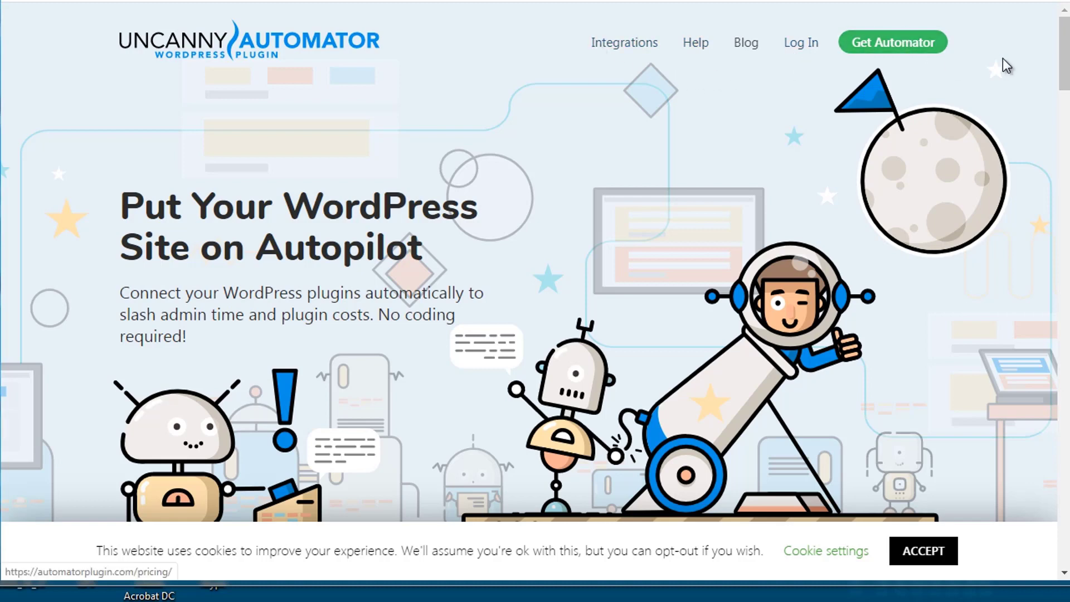
Step: On the Uncanny Automator website, accept the cookie notice and open the Integrations page
{"action": "left_click_drag", "start_coordinate": [1067, 54], "coordinate": [1066, 93]}
{"action": "left_click", "coordinate": [922, 552]}
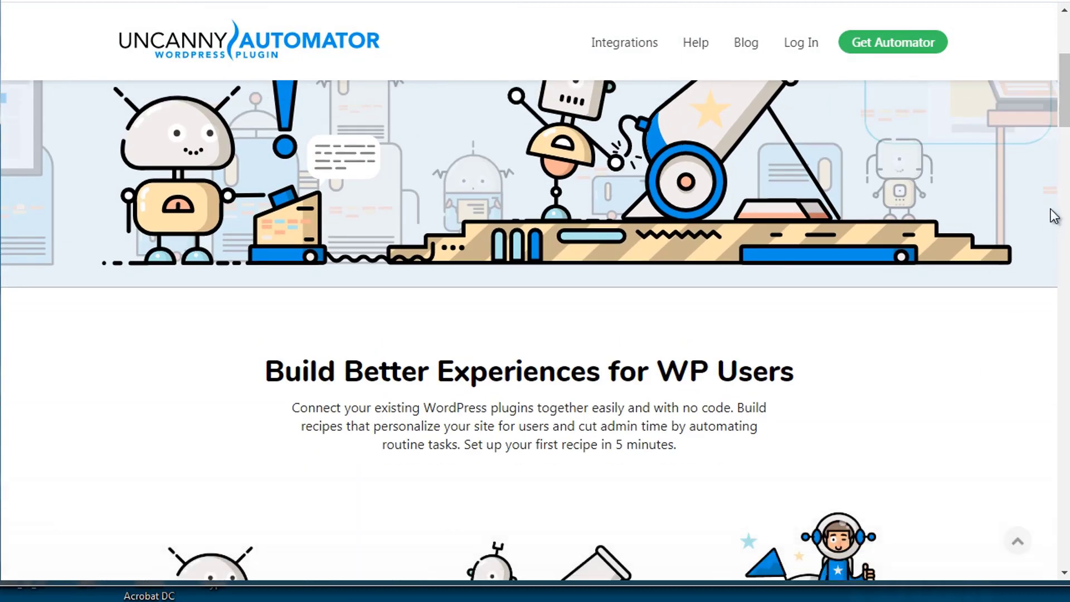
{"action": "left_click", "coordinate": [610, 51]}
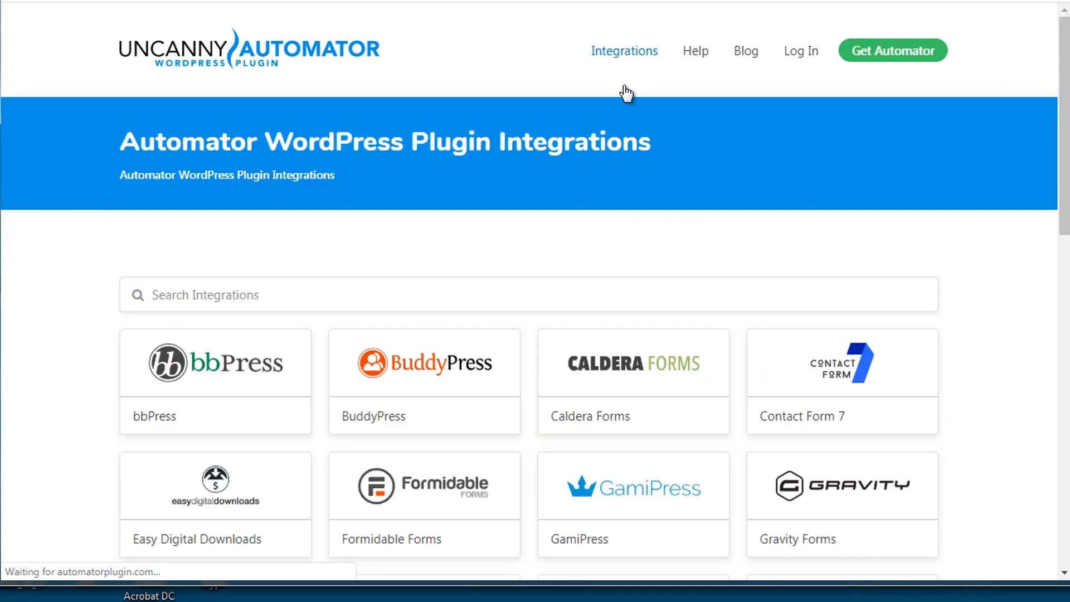
Step: Look through the plugins that Uncanny Automator integrates with, closing the newsletter sign-up popup
{"action": "scroll", "coordinate": [842, 489], "scroll_direction": "down", "scroll_amount": 4}
{"action": "scroll", "coordinate": [535, 335], "scroll_direction": "down", "scroll_amount": 6}
{"action": "left_click_drag", "start_coordinate": [1064, 344], "coordinate": [1059, 203]}
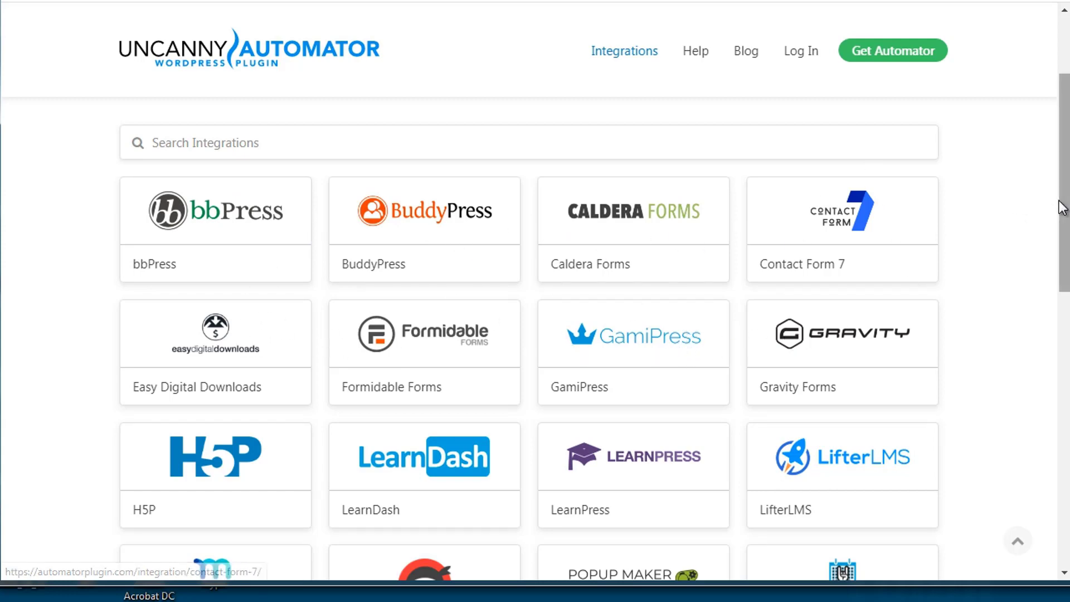
{"action": "left_click_drag", "start_coordinate": [1062, 291], "coordinate": [1062, 321]}
{"action": "scroll", "coordinate": [1061, 321], "scroll_direction": "down", "scroll_amount": 4}
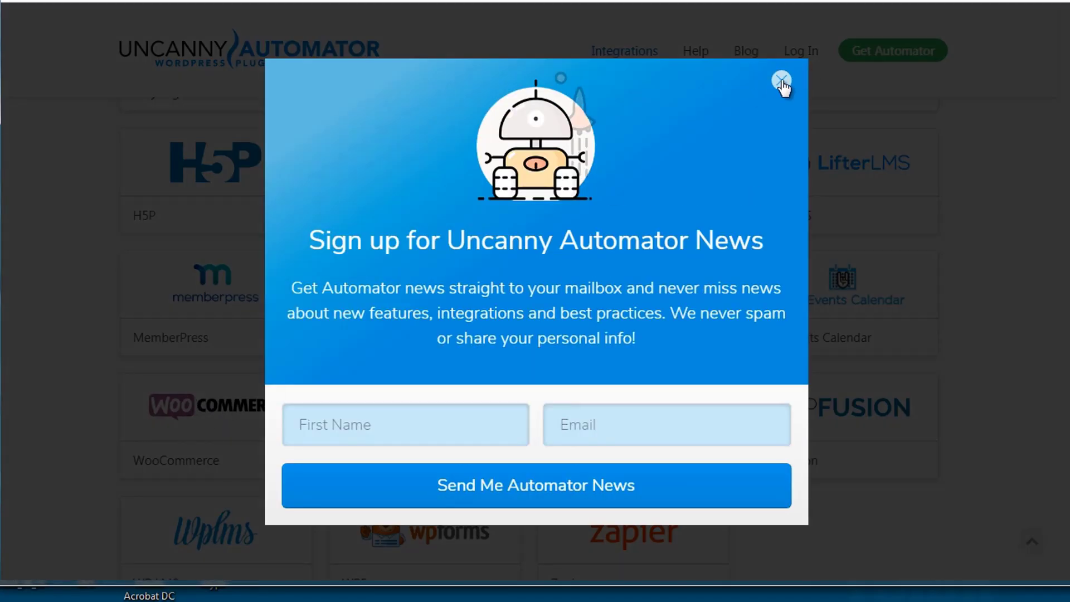
{"action": "left_click", "coordinate": [781, 82]}
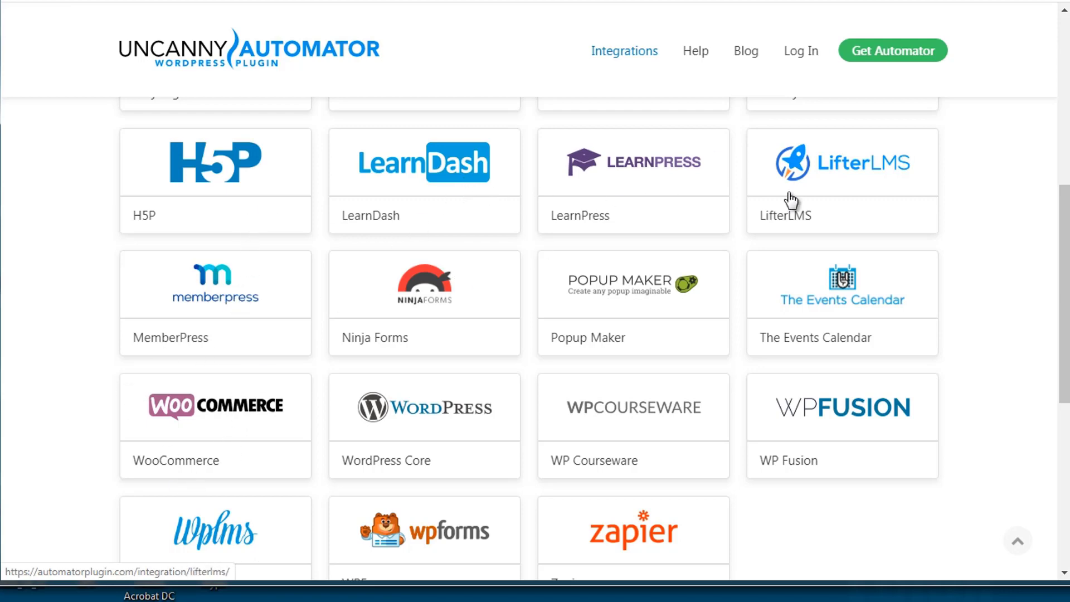
{"action": "scroll", "coordinate": [842, 279], "scroll_direction": "up", "scroll_amount": 5}
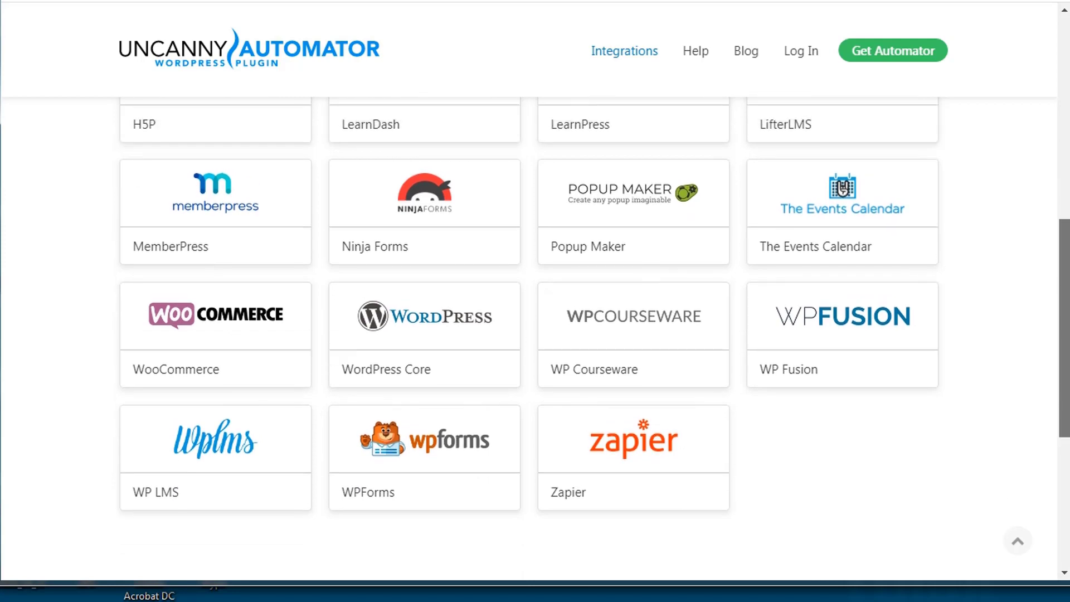
{"action": "scroll", "coordinate": [842, 279], "scroll_direction": "down", "scroll_amount": 1}
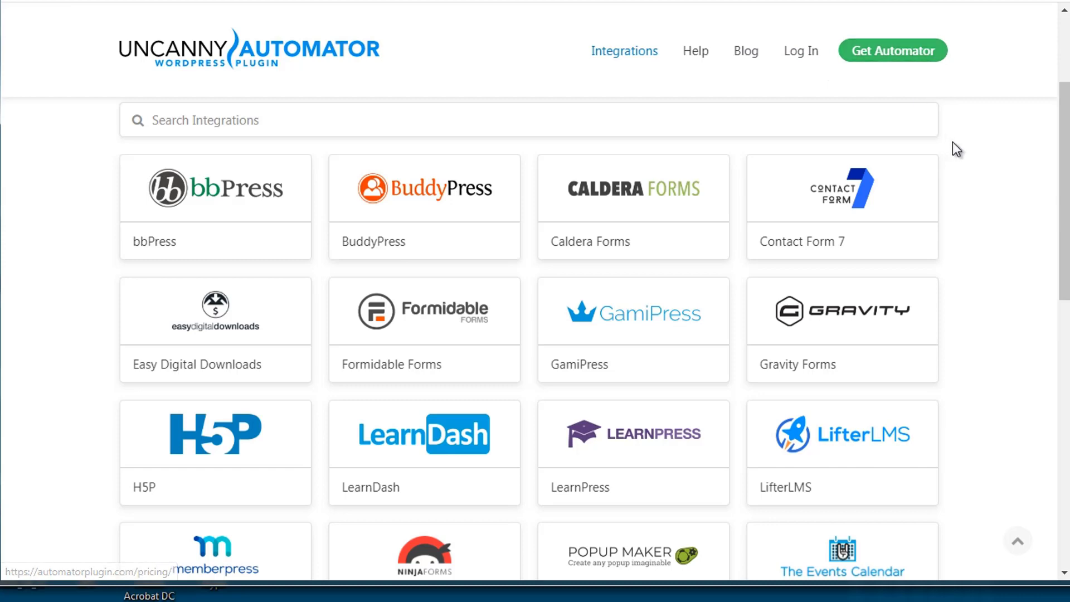
{"action": "left_click_drag", "start_coordinate": [1064, 131], "coordinate": [1064, 133]}
Step: Open Uncanny Automator's pricing plans and examine the Free plan, highlighting its triggers, actions and site allowance
{"action": "left_click", "coordinate": [885, 56]}
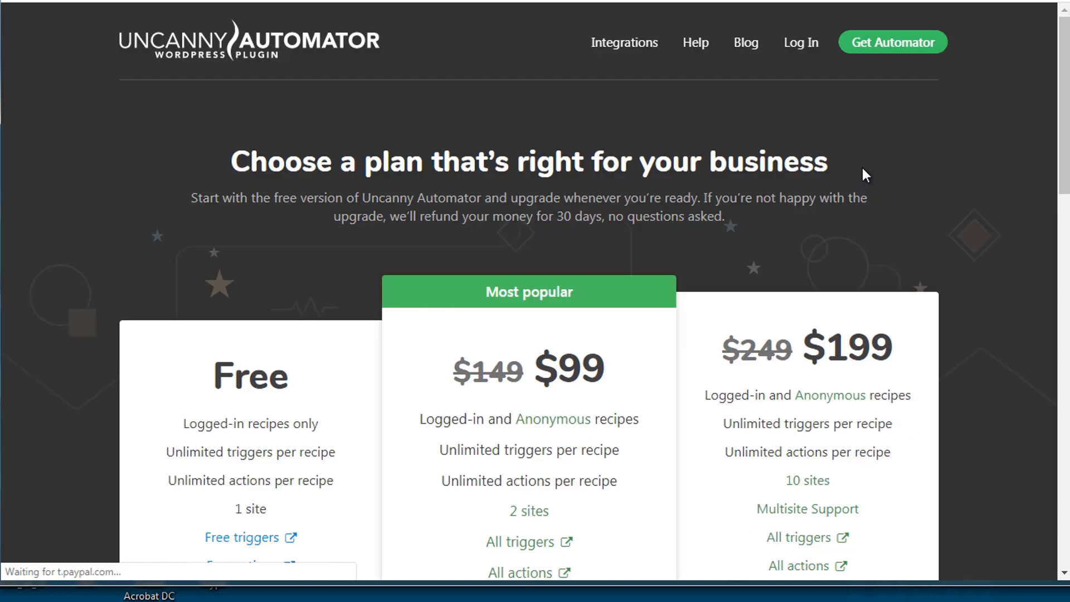
{"action": "left_click_drag", "start_coordinate": [1064, 88], "coordinate": [1064, 137]}
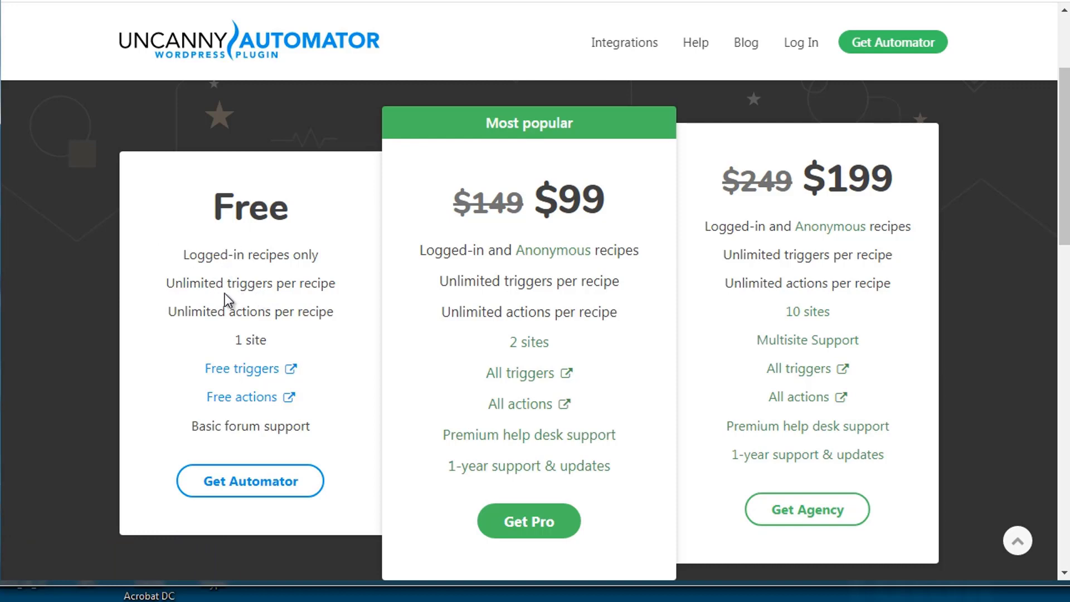
{"action": "left_click_drag", "start_coordinate": [209, 283], "coordinate": [294, 283]}
{"action": "left_click_drag", "start_coordinate": [184, 311], "coordinate": [286, 305]}
{"action": "left_click", "coordinate": [258, 340]}
{"action": "left_click_drag", "start_coordinate": [258, 339], "coordinate": [234, 339]}
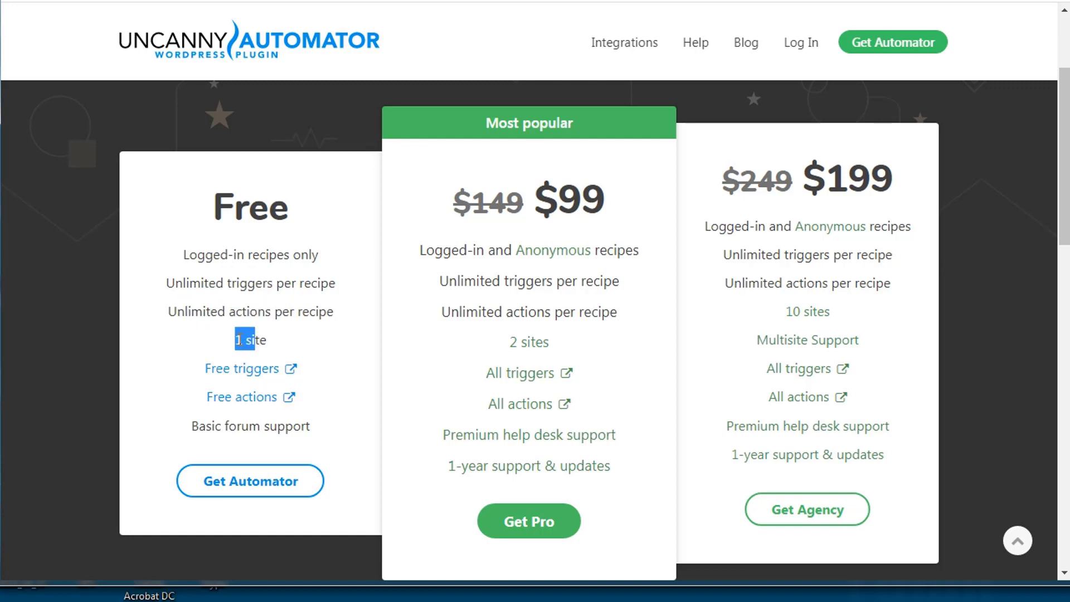
{"action": "left_click_drag", "start_coordinate": [221, 208], "coordinate": [318, 443]}
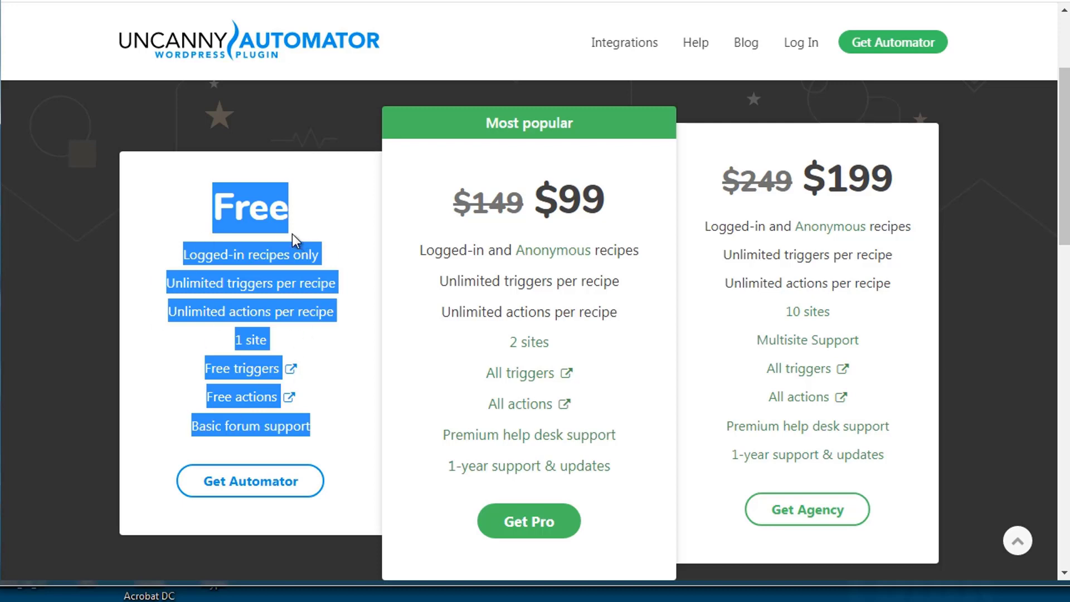
{"action": "left_click", "coordinate": [333, 215]}
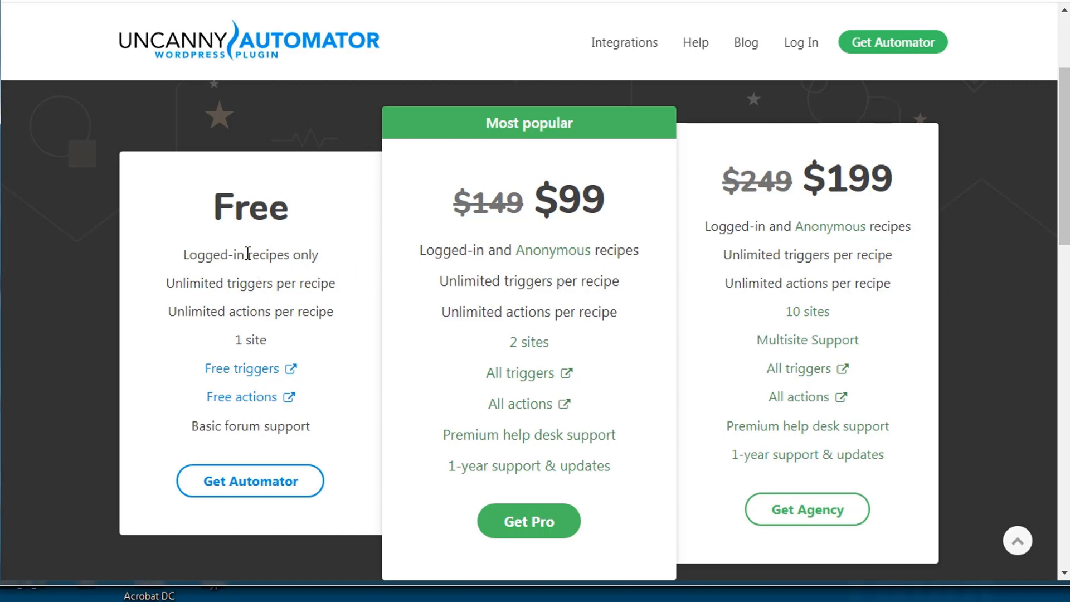
Step: Compare the Free plan's "Logged-in recipes only" with the "Anonymous" recipes of the $99 plan by highlighting both
{"action": "left_click_drag", "start_coordinate": [184, 254], "coordinate": [322, 260]}
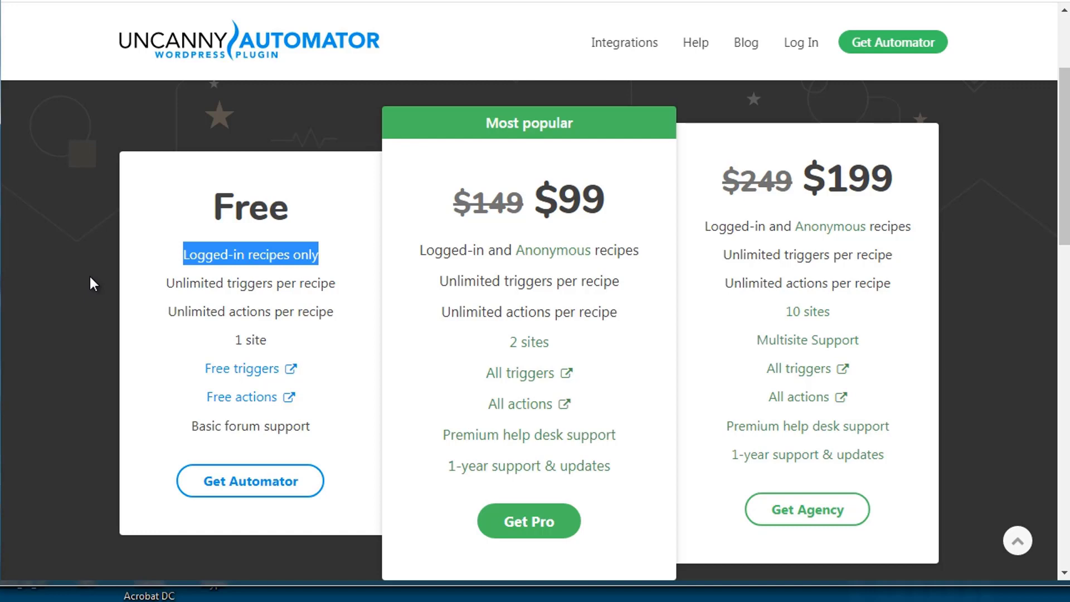
{"action": "left_click_drag", "start_coordinate": [515, 250], "coordinate": [591, 257]}
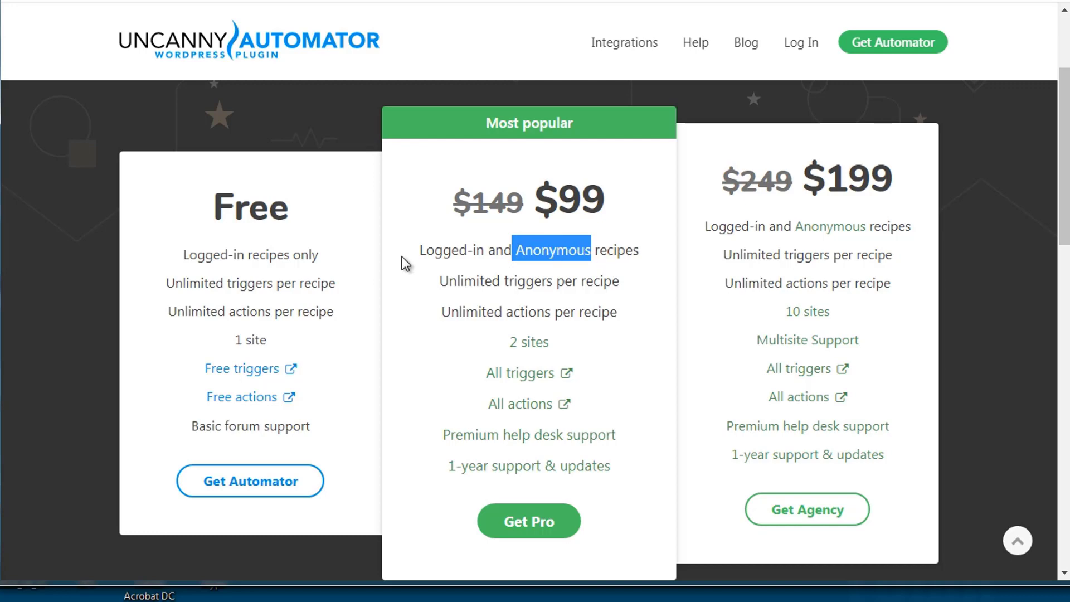
{"action": "left_click_drag", "start_coordinate": [184, 255], "coordinate": [324, 253]}
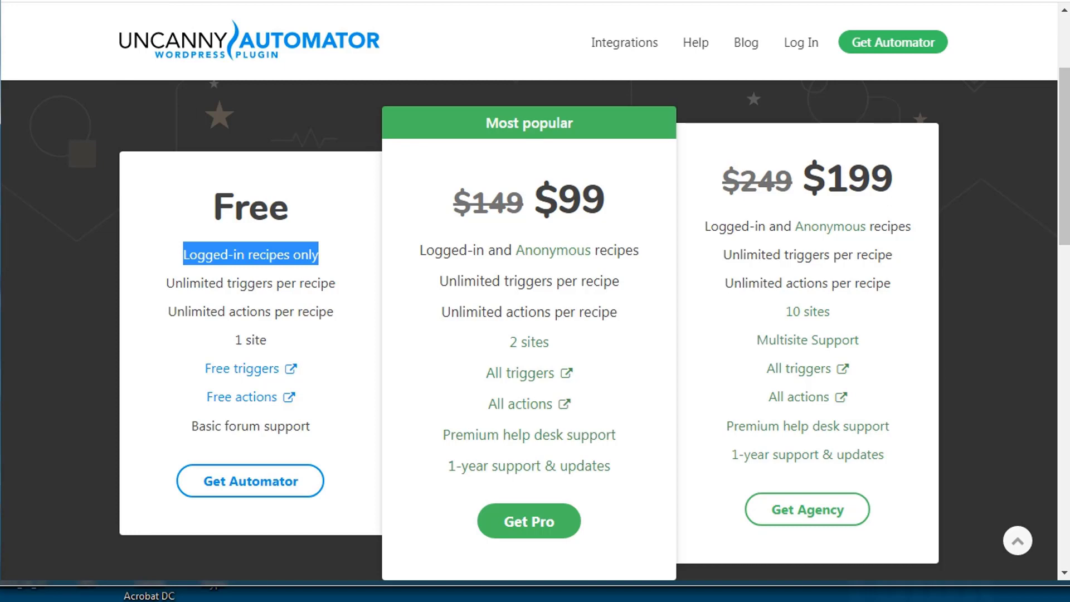
Step: Switch to the AutomatorWP website, open its All add-ons and All triggers and actions pages in new tabs, and bring up the add-ons page
{"action": "key", "text": "ctrl+Tab"}
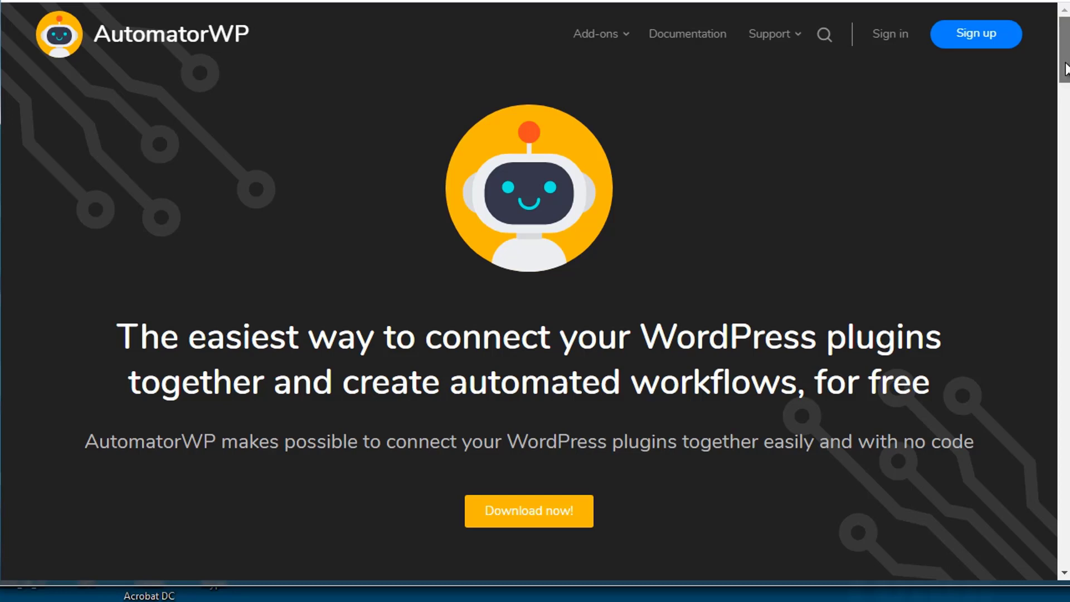
{"action": "left_click_drag", "start_coordinate": [1066, 68], "coordinate": [1065, 93]}
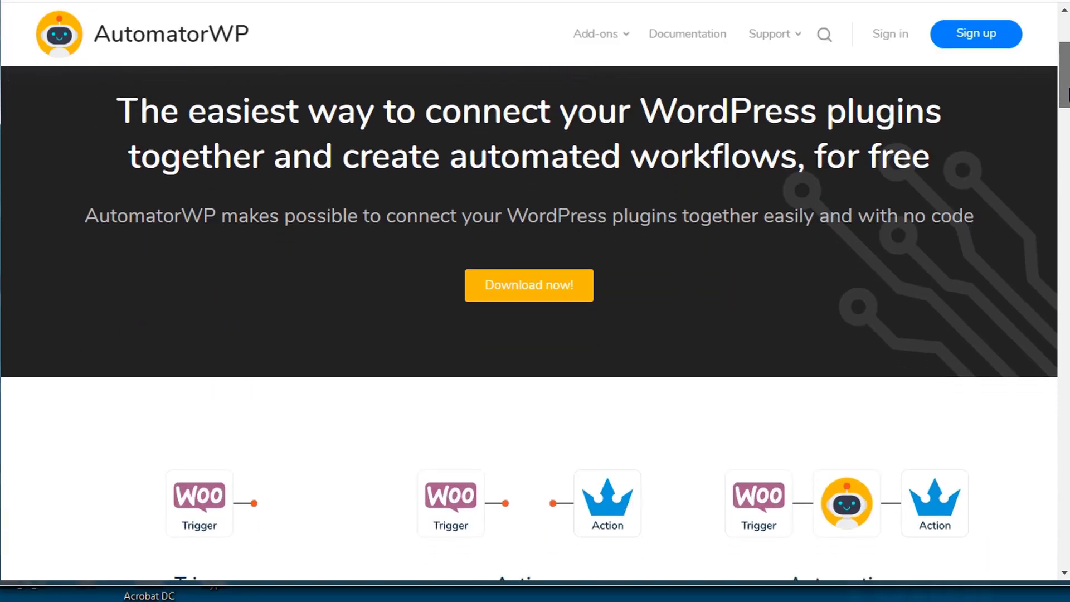
{"action": "mouse_move", "coordinate": [601, 37]}
{"action": "right_click", "coordinate": [563, 74]}
{"action": "left_click", "coordinate": [593, 85]}
{"action": "right_click", "coordinate": [585, 104]}
{"action": "left_click", "coordinate": [613, 115]}
{"action": "key", "text": "ctrl+Tab"}
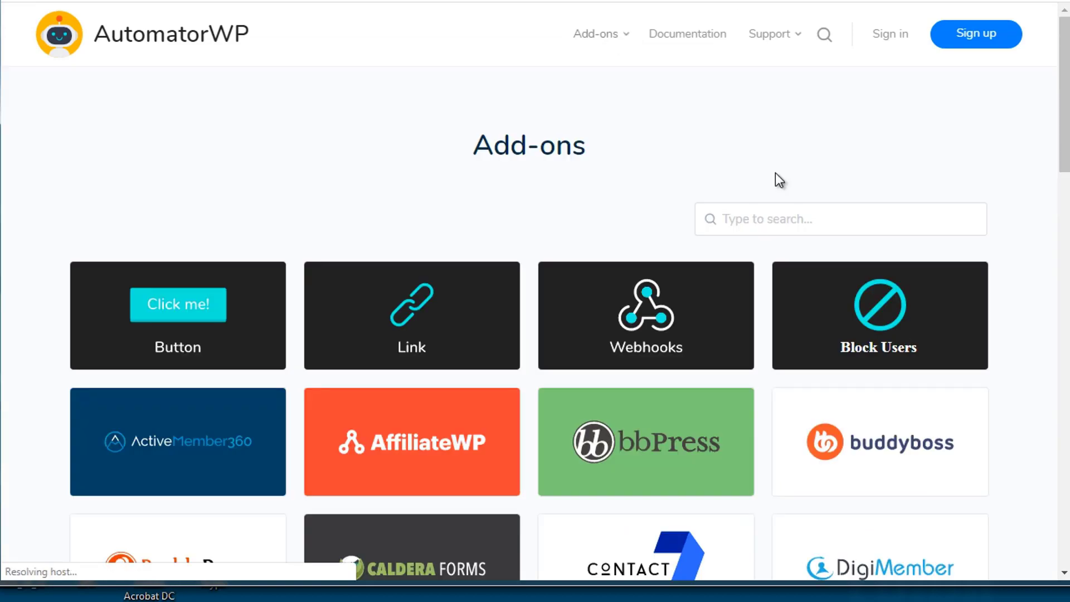
Step: Look through the AutomatorWP add-ons from the Webhooks and Block Users entries through to WooCommerce, YouTube and Zapier
{"action": "left_click_drag", "start_coordinate": [1065, 102], "coordinate": [1057, 139]}
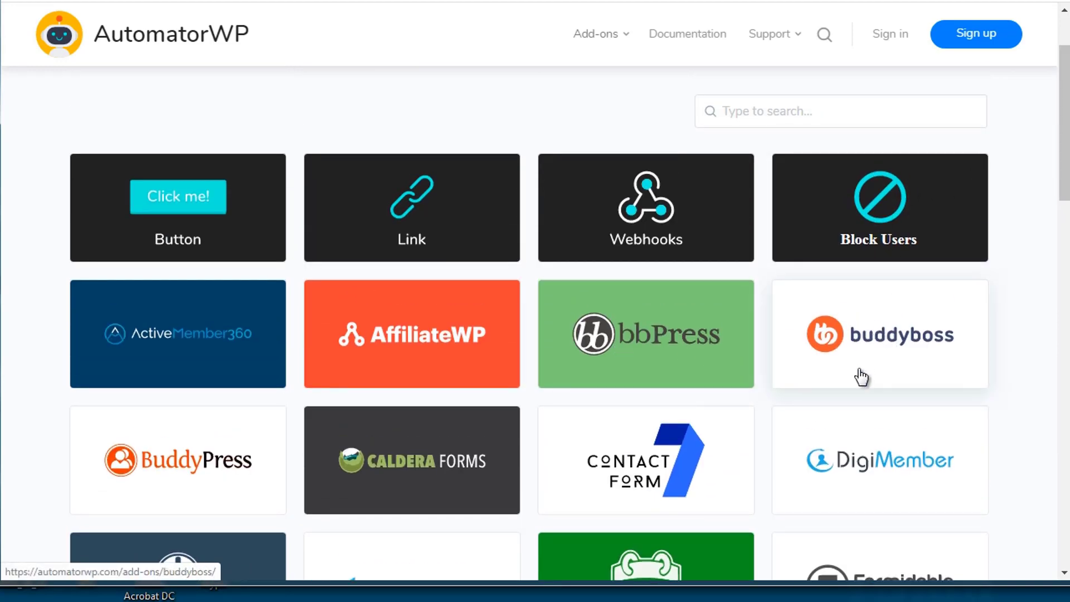
{"action": "left_click_drag", "start_coordinate": [1061, 172], "coordinate": [1068, 238]}
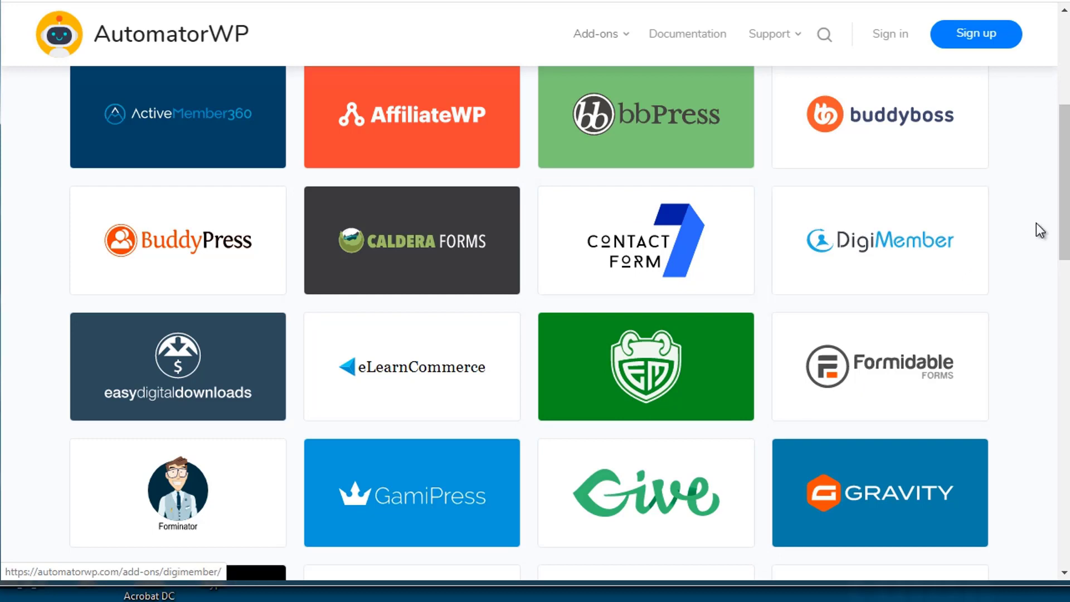
{"action": "left_click_drag", "start_coordinate": [1065, 210], "coordinate": [1068, 328]}
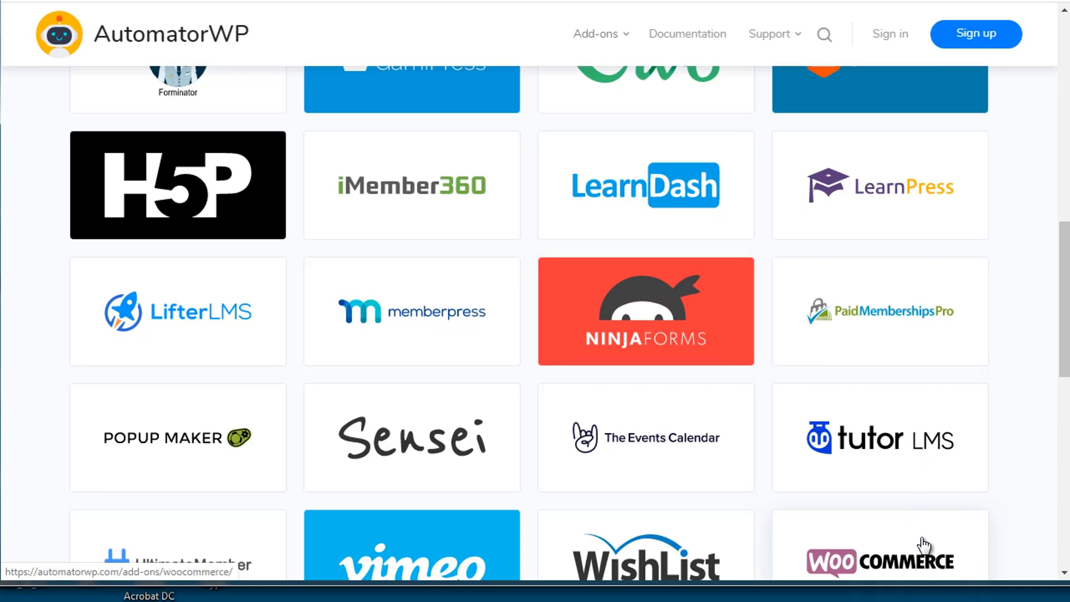
{"action": "left_click_drag", "start_coordinate": [1066, 297], "coordinate": [1059, 95]}
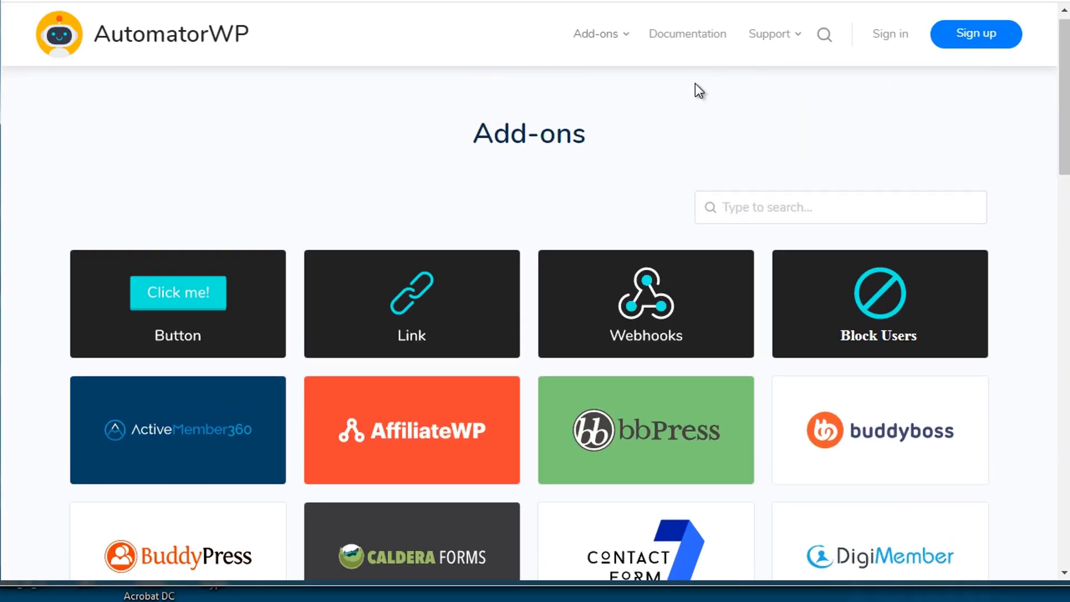
{"action": "mouse_move", "coordinate": [609, 39]}
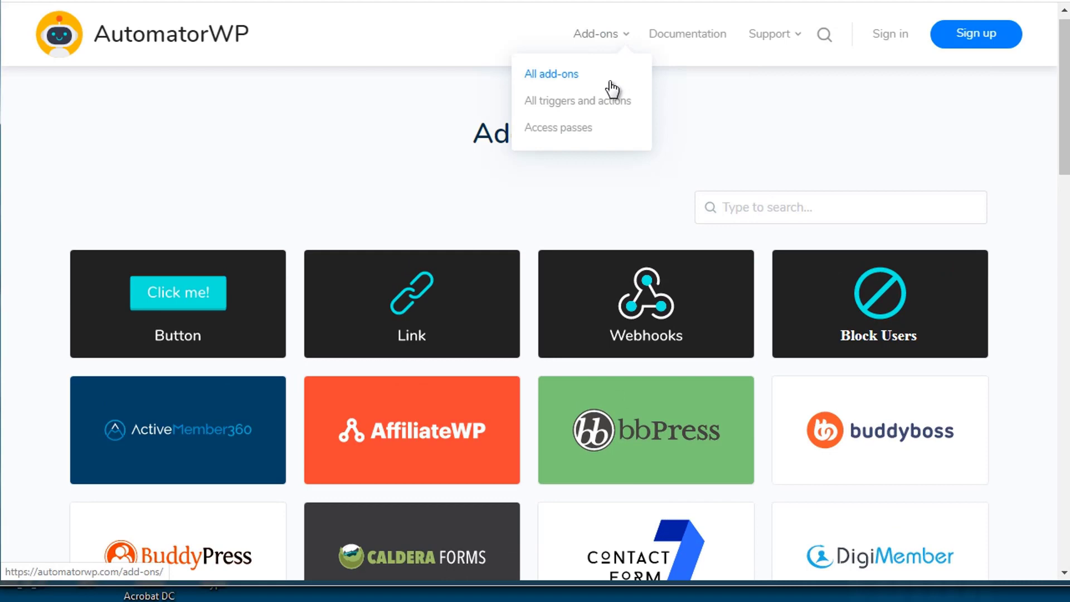
{"action": "left_click_drag", "start_coordinate": [1063, 125], "coordinate": [1064, 167]}
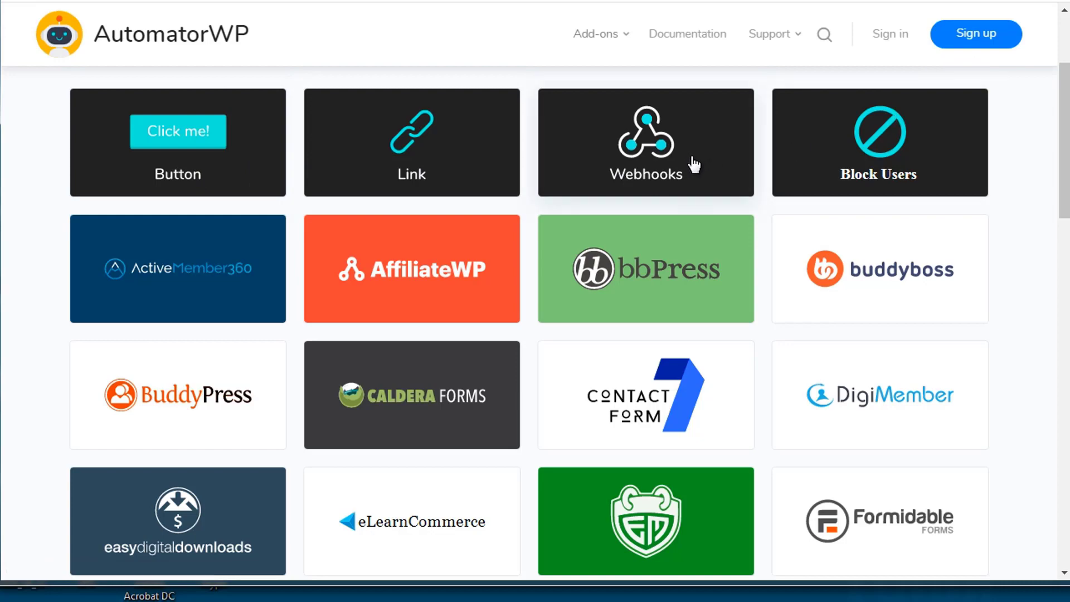
{"action": "left_click_drag", "start_coordinate": [1063, 144], "coordinate": [1063, 352]}
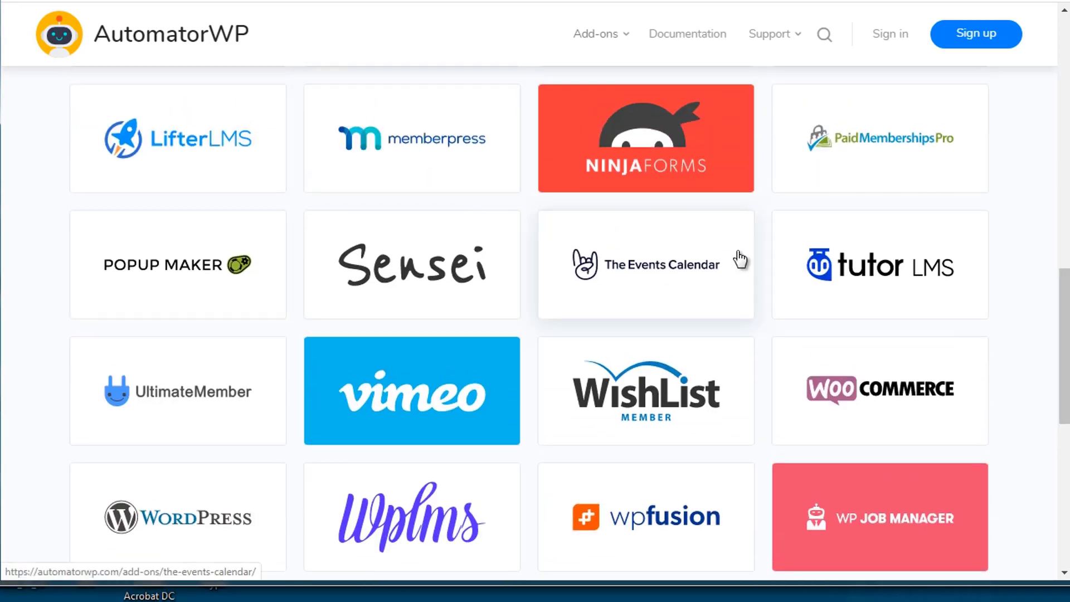
{"action": "left_click_drag", "start_coordinate": [1064, 329], "coordinate": [1063, 368]}
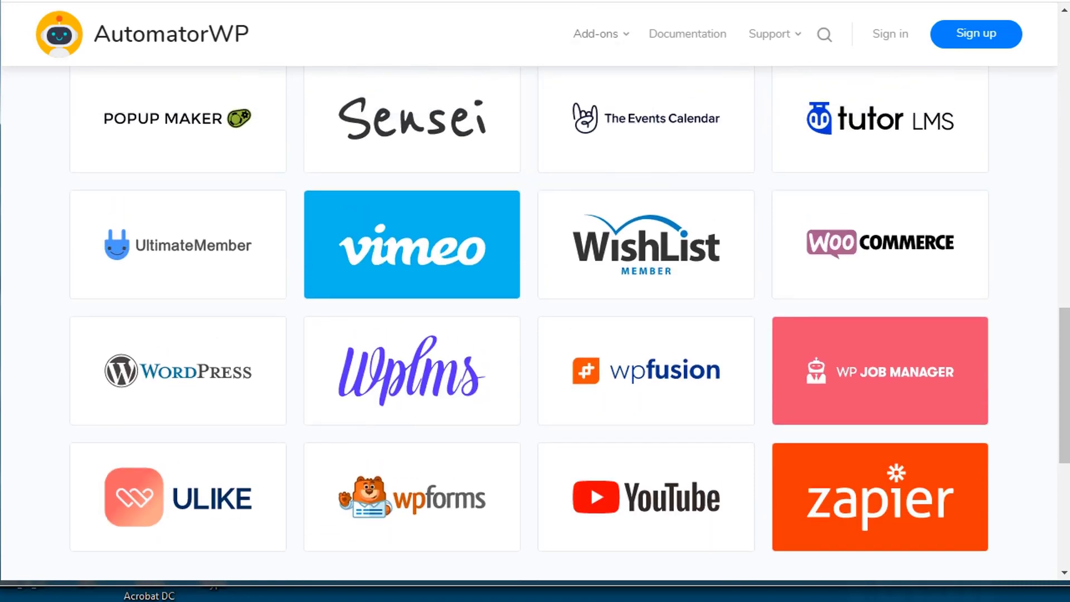
Step: Look through the integrations on the All triggers and actions page, checking the account sign-up form along the way
{"action": "left_click", "coordinate": [590, 484]}
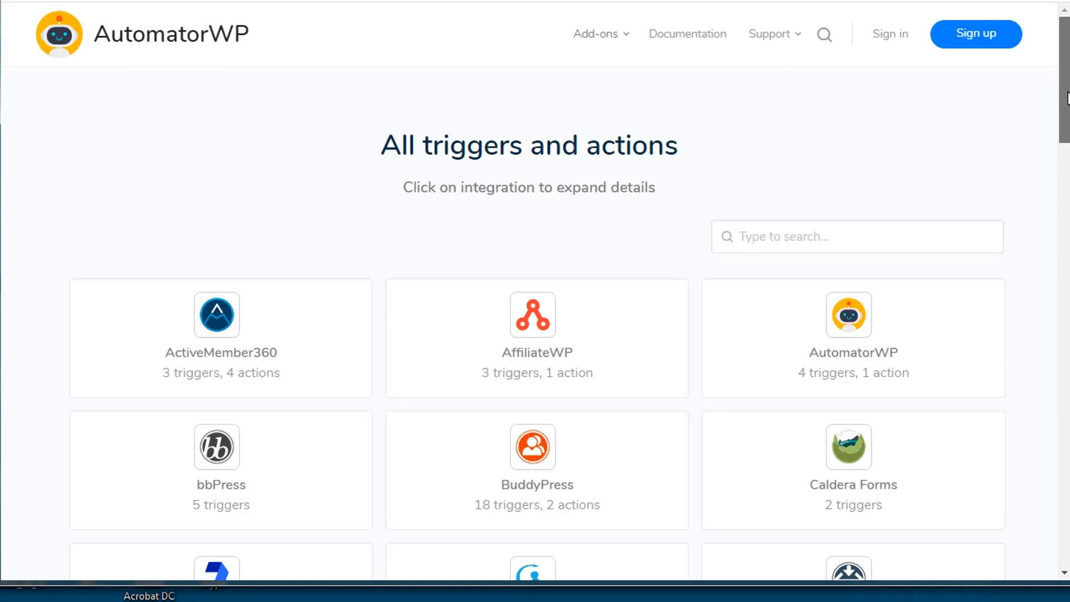
{"action": "mouse_move", "coordinate": [1067, 92]}
{"action": "left_mouse_down"}
{"action": "mouse_move", "coordinate": [1067, 161]}
{"action": "mouse_move", "coordinate": [1067, 82]}
{"action": "left_mouse_up"}
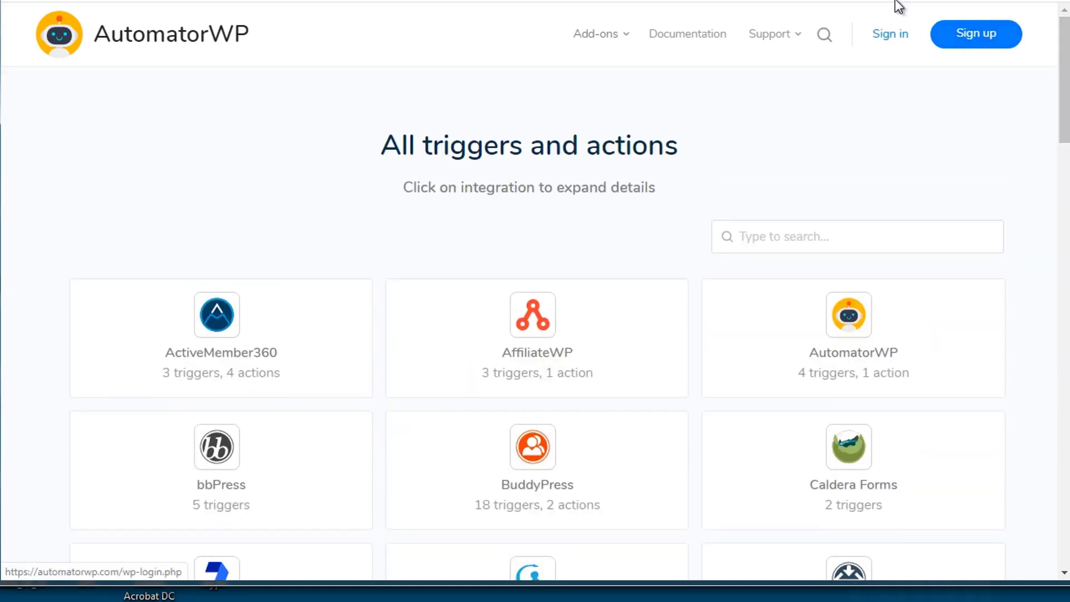
{"action": "mouse_move", "coordinate": [606, 39]}
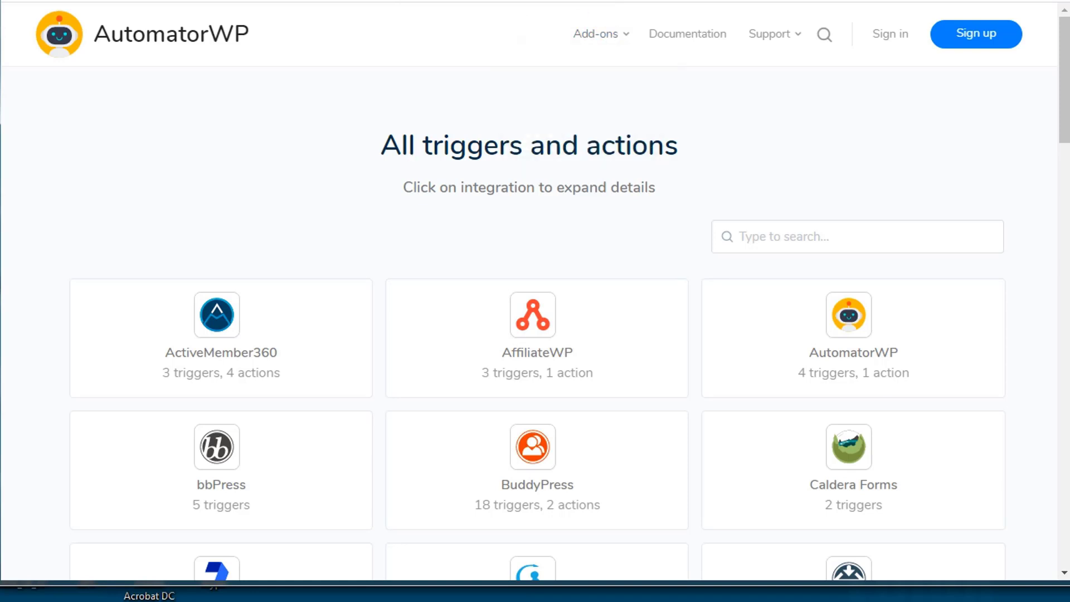
{"action": "left_click", "coordinate": [984, 37]}
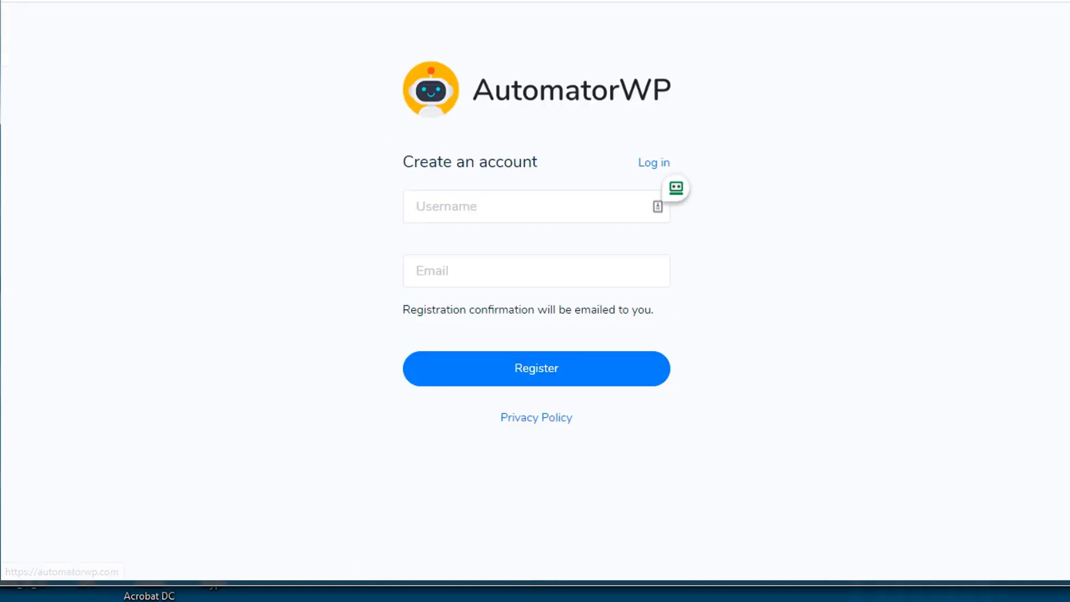
{"action": "key", "text": "alt+Left"}
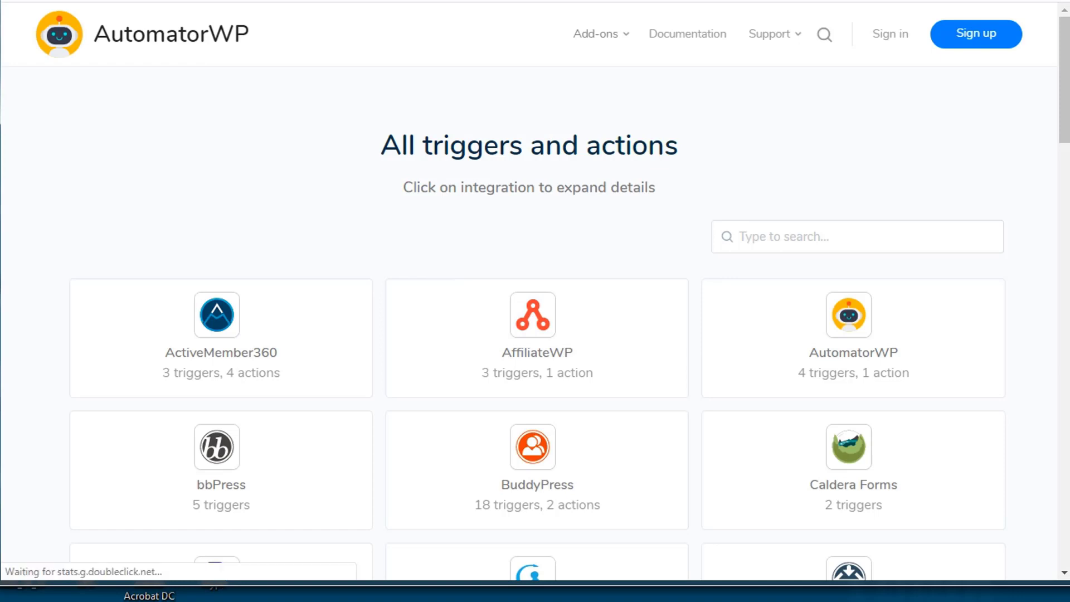
{"action": "mouse_move", "coordinate": [766, 49]}
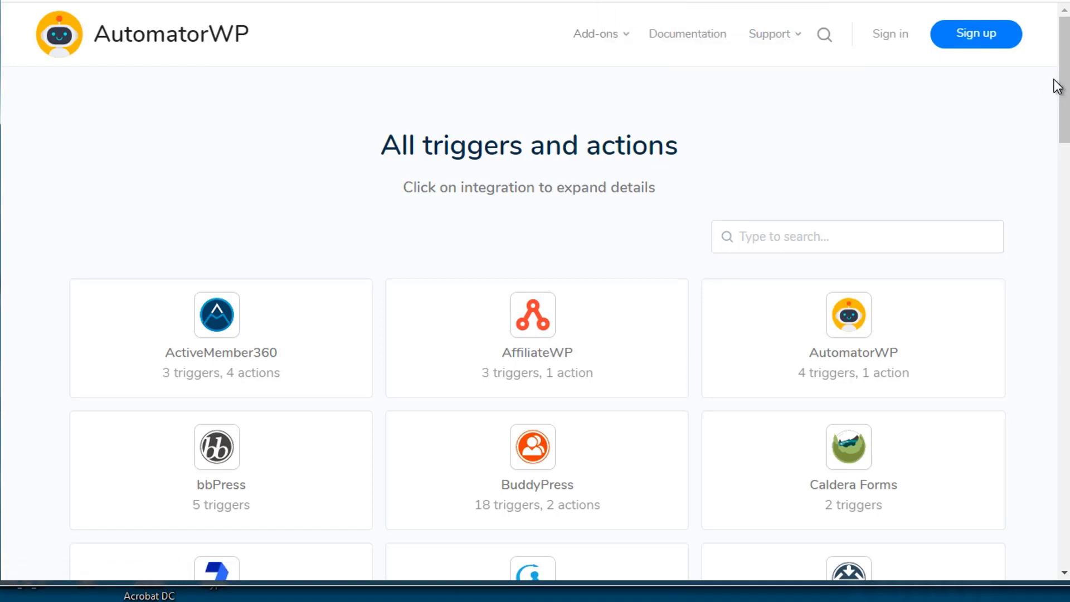
{"action": "left_click_drag", "start_coordinate": [1063, 85], "coordinate": [1061, 386]}
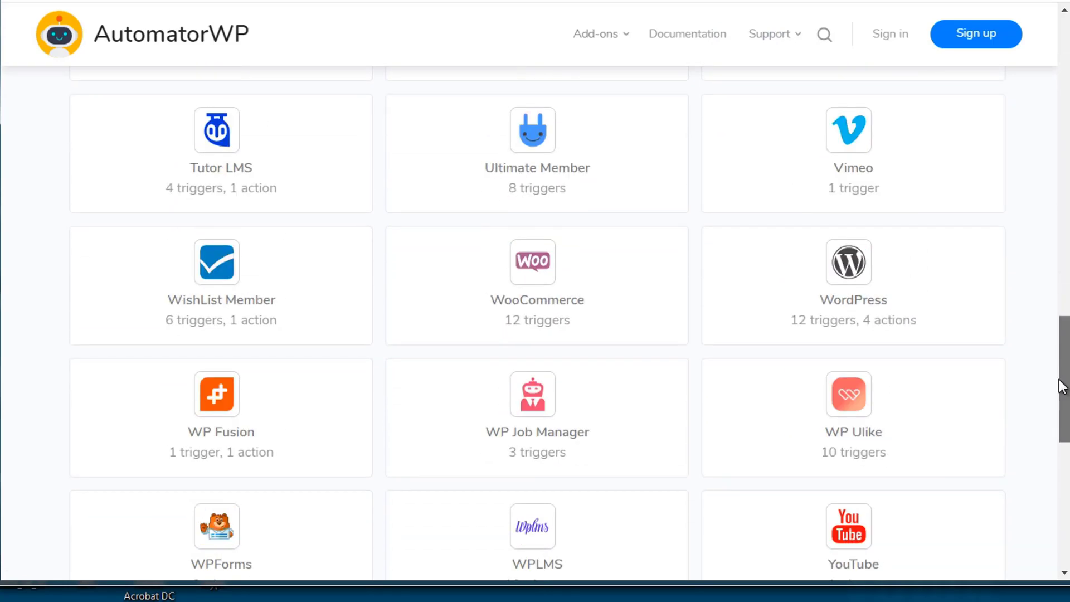